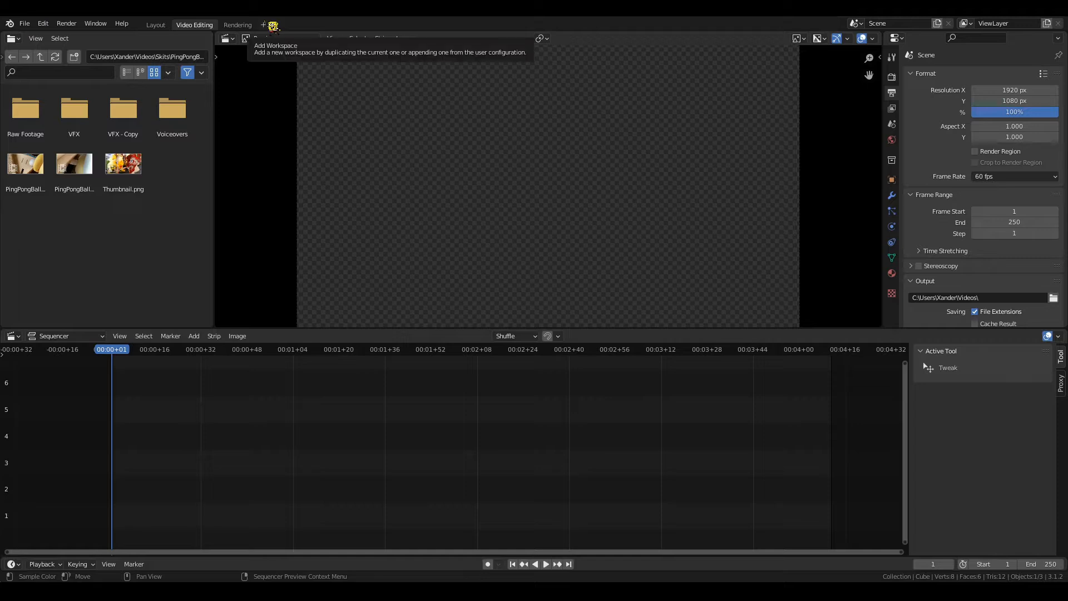
Step: Add the Video Editing workspace and set its media area to a File Browser
{"action": "left_click", "coordinate": [272, 25]}
{"action": "mouse_move", "coordinate": [266, 90]}
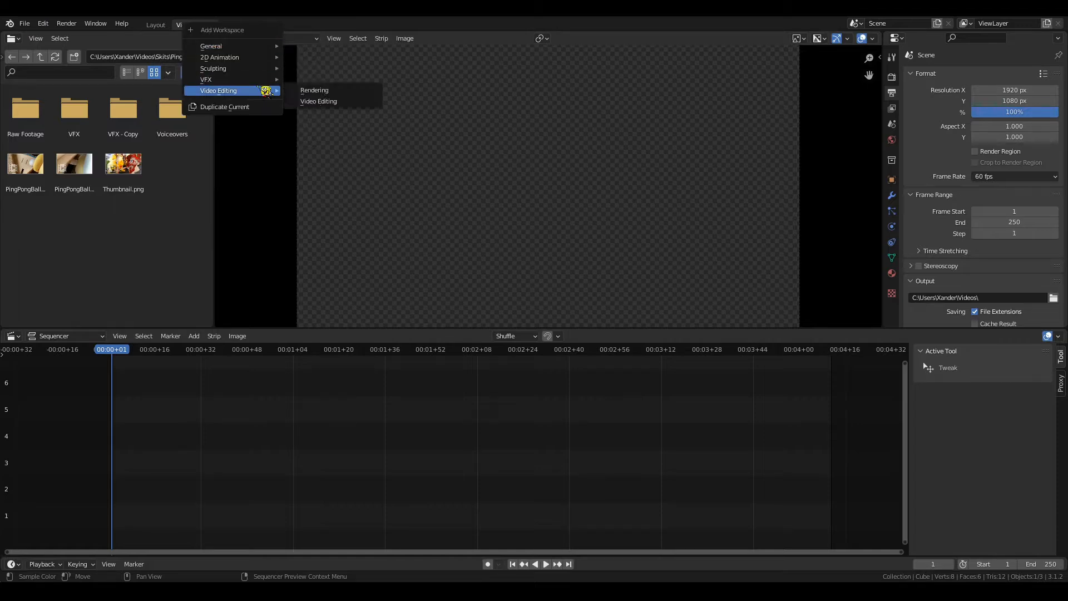
{"action": "left_click", "coordinate": [351, 103]}
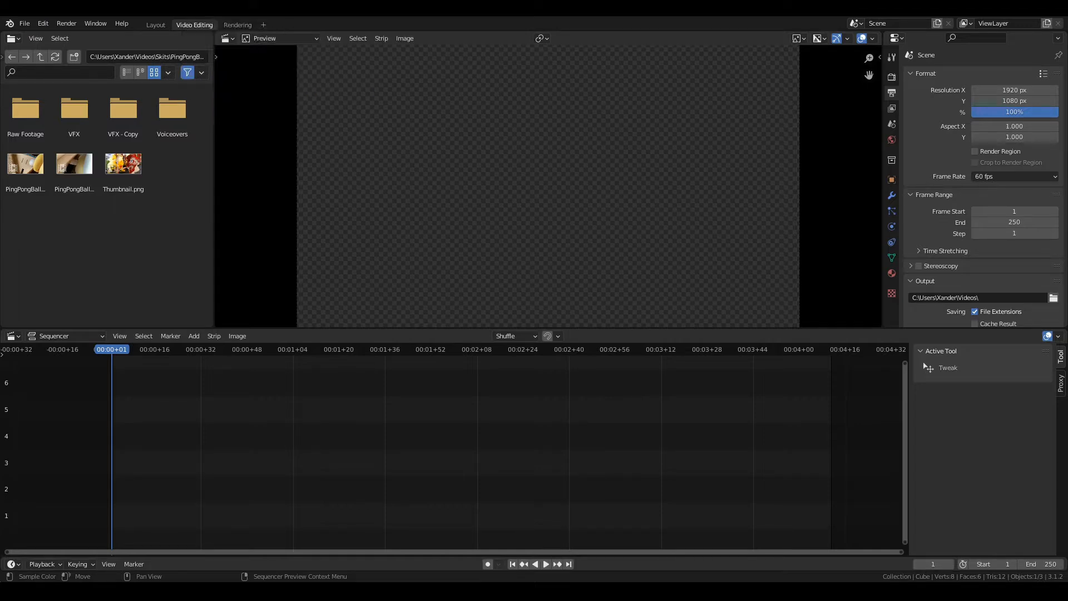
{"action": "left_click", "coordinate": [272, 28]}
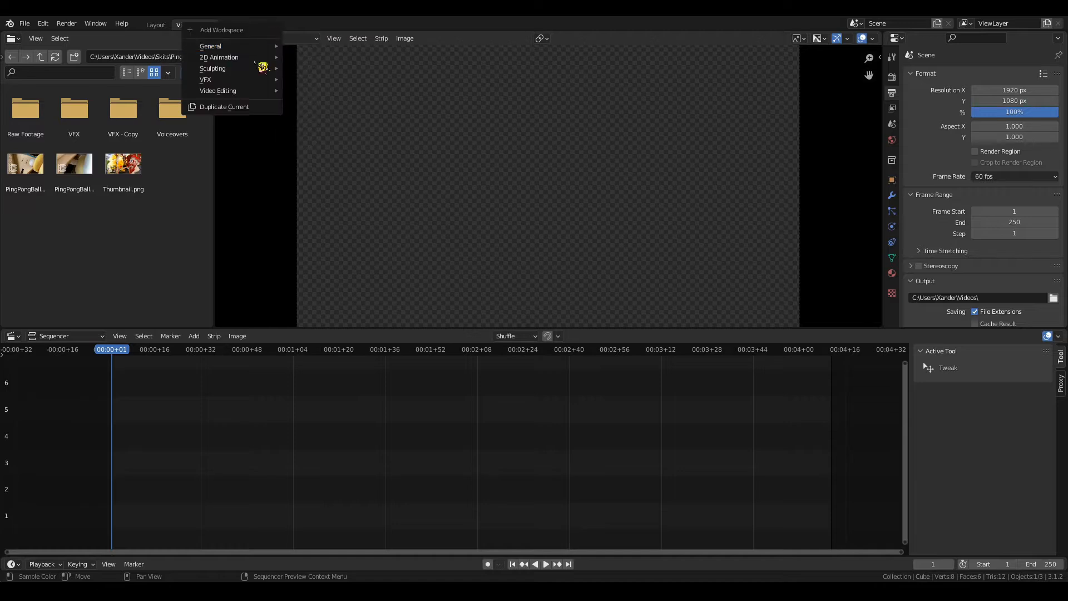
{"action": "mouse_move", "coordinate": [251, 95]}
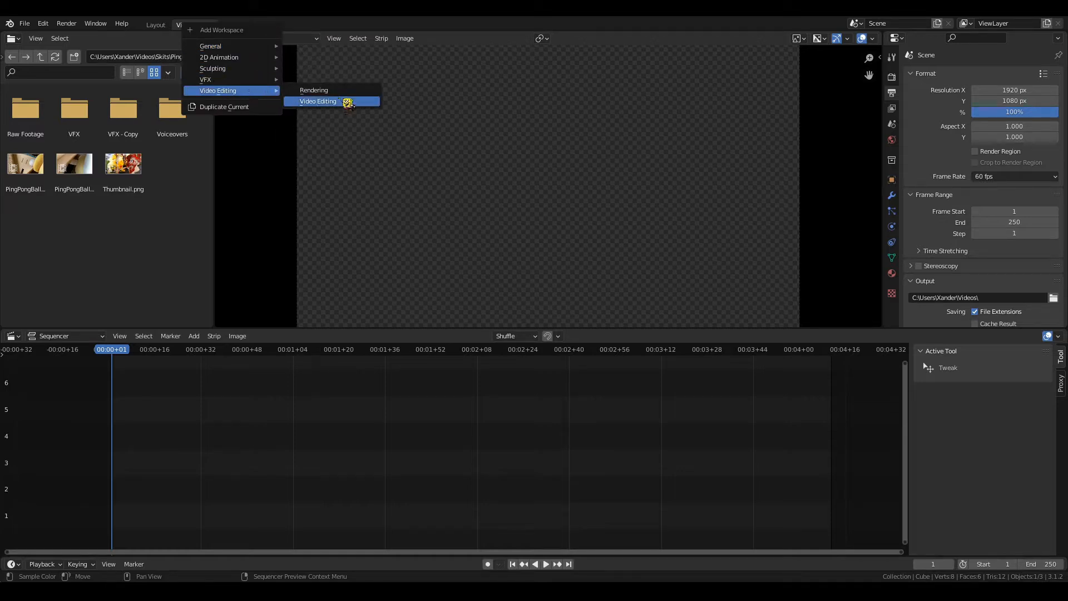
{"action": "left_click", "coordinate": [340, 104]}
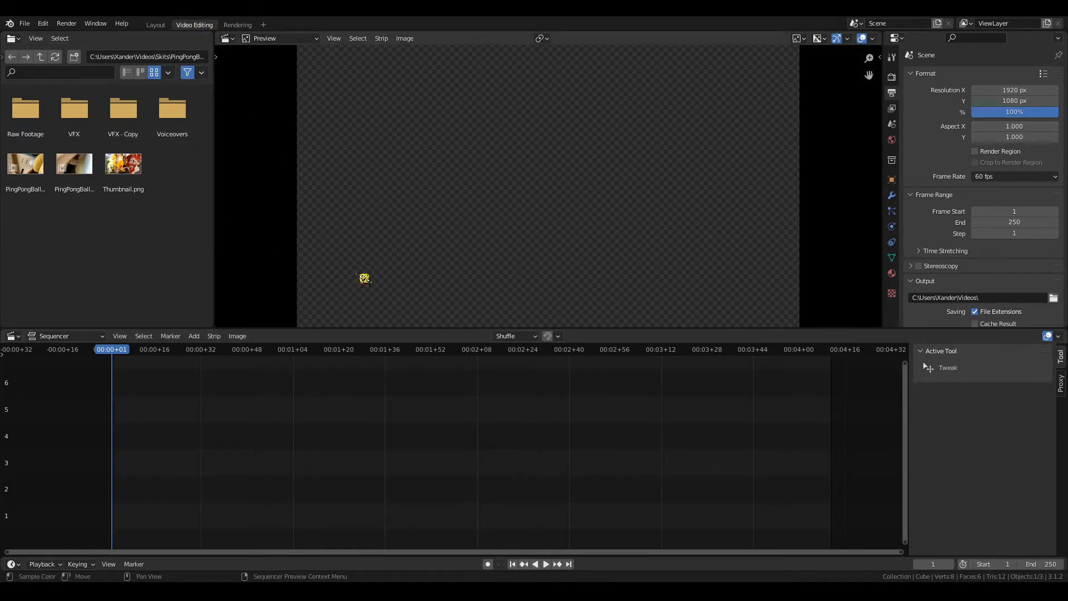
{"action": "left_click", "coordinate": [14, 38]}
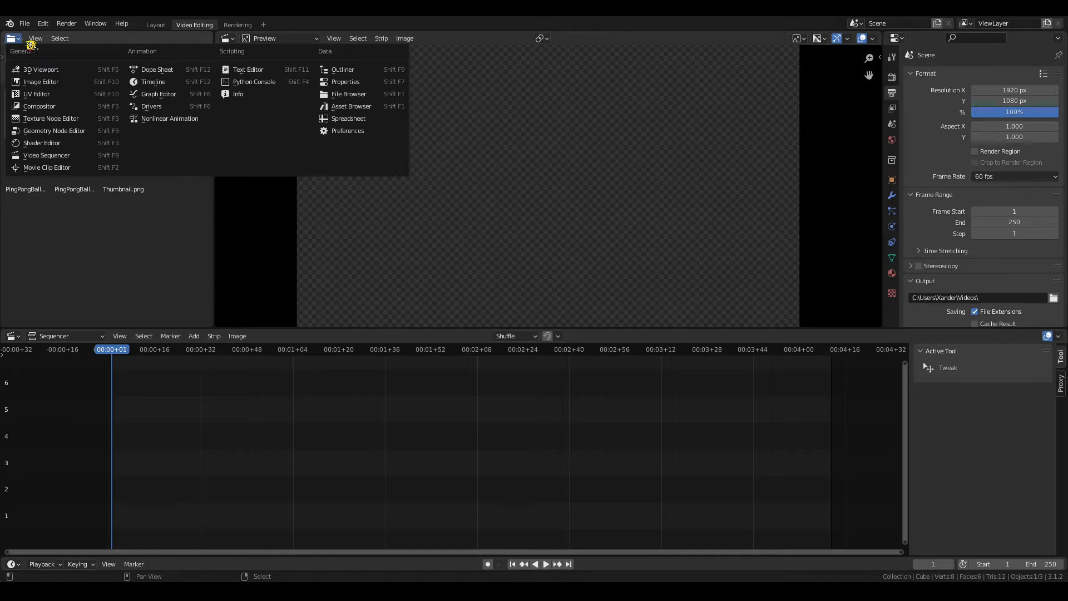
{"action": "left_click", "coordinate": [370, 93]}
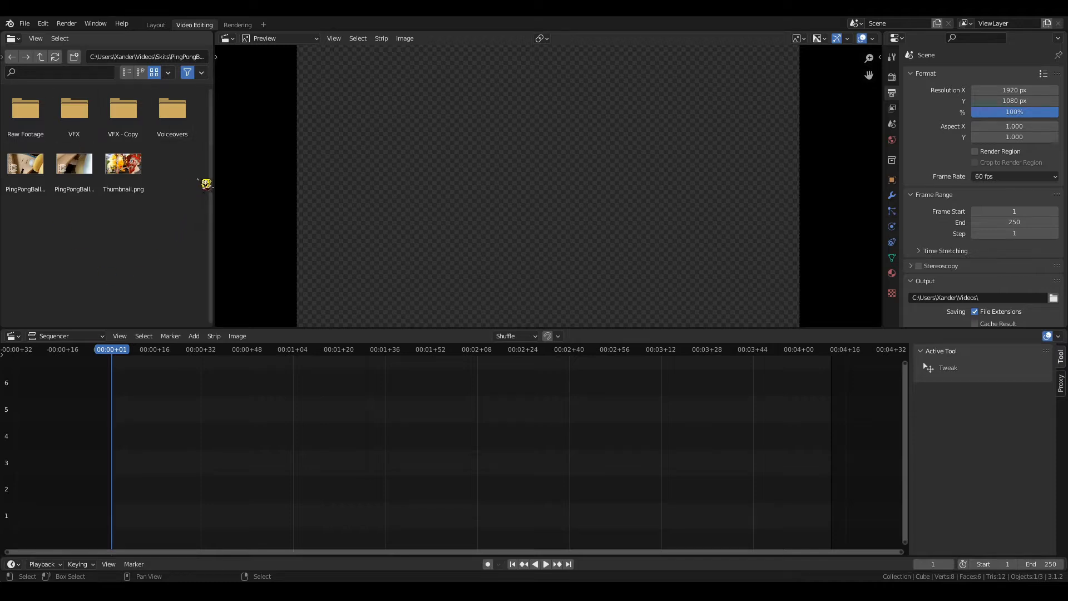
Step: Add Shot28Take1.MOV from the Raw Footage folder to the start of the sequencer on channels 1 and 2
{"action": "double_click", "coordinate": [43, 124]}
{"action": "scroll", "coordinate": [125, 219], "scroll_direction": "down", "scroll_amount": 4}
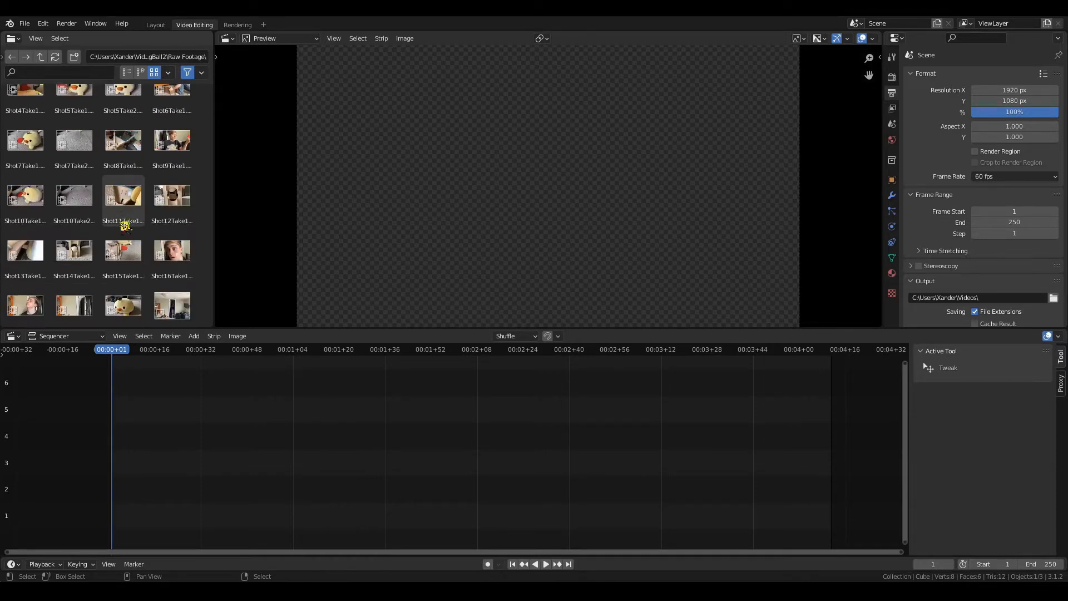
{"action": "scroll", "coordinate": [126, 228], "scroll_direction": "down", "scroll_amount": 3}
{"action": "scroll", "coordinate": [142, 228], "scroll_direction": "down", "scroll_amount": 3}
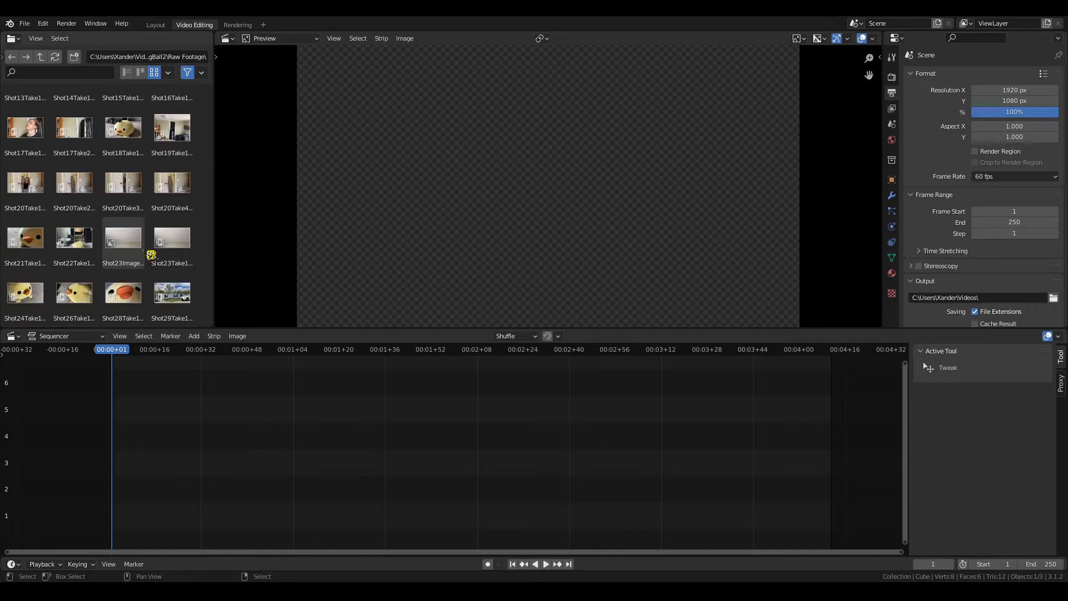
{"action": "left_click_drag", "start_coordinate": [145, 294], "coordinate": [173, 448]}
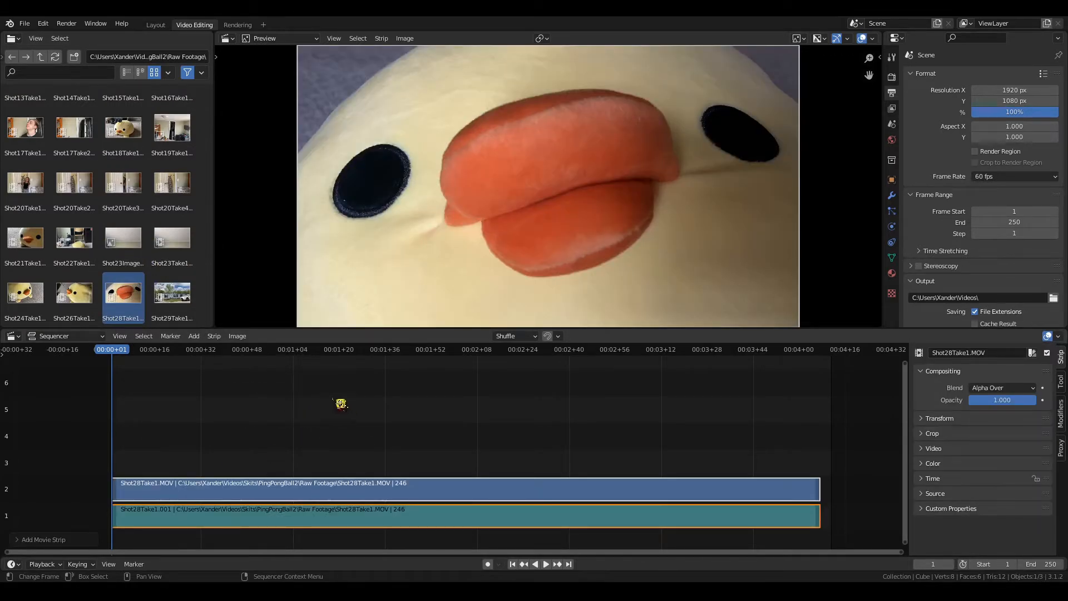
Step: Add Shot29Compositing.mp4 from the VFX folder's MP4 Files to the sequencer above the Shot28Take1 strips
{"action": "left_click", "coordinate": [40, 57]}
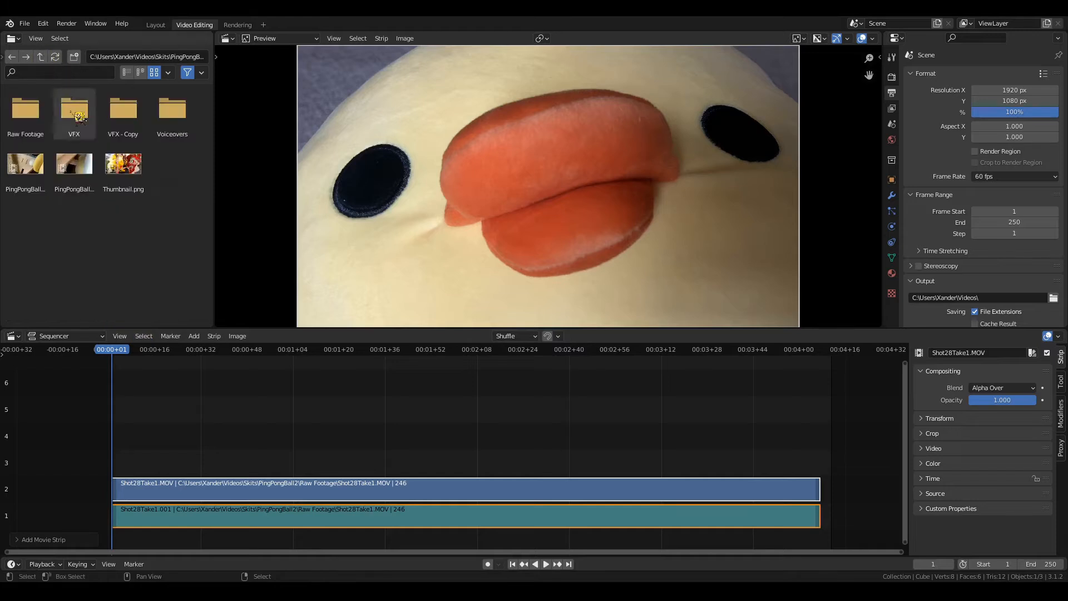
{"action": "double_click", "coordinate": [120, 116]}
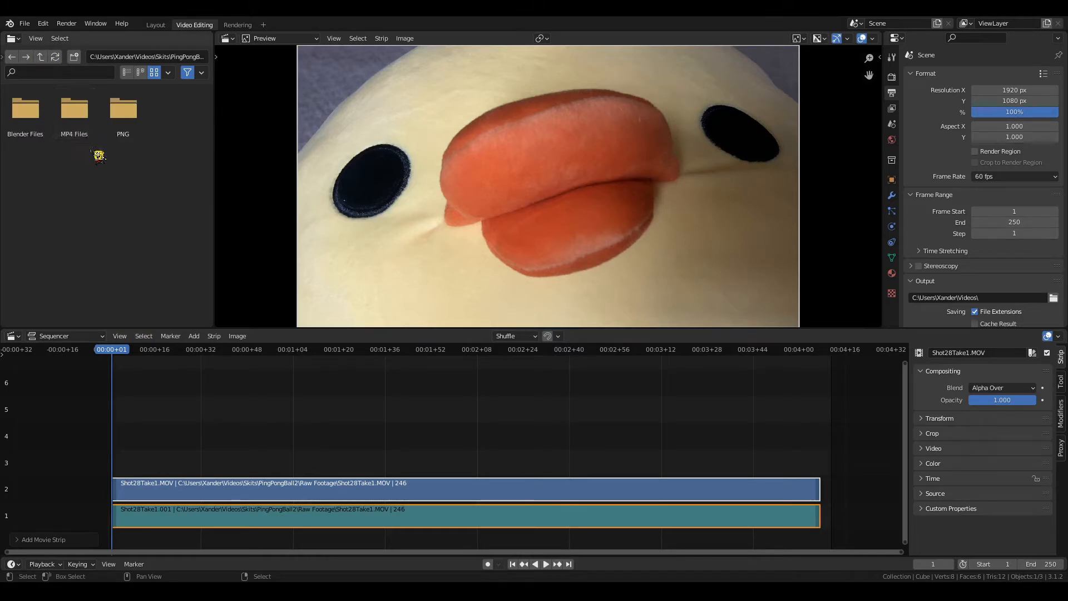
{"action": "double_click", "coordinate": [89, 115]}
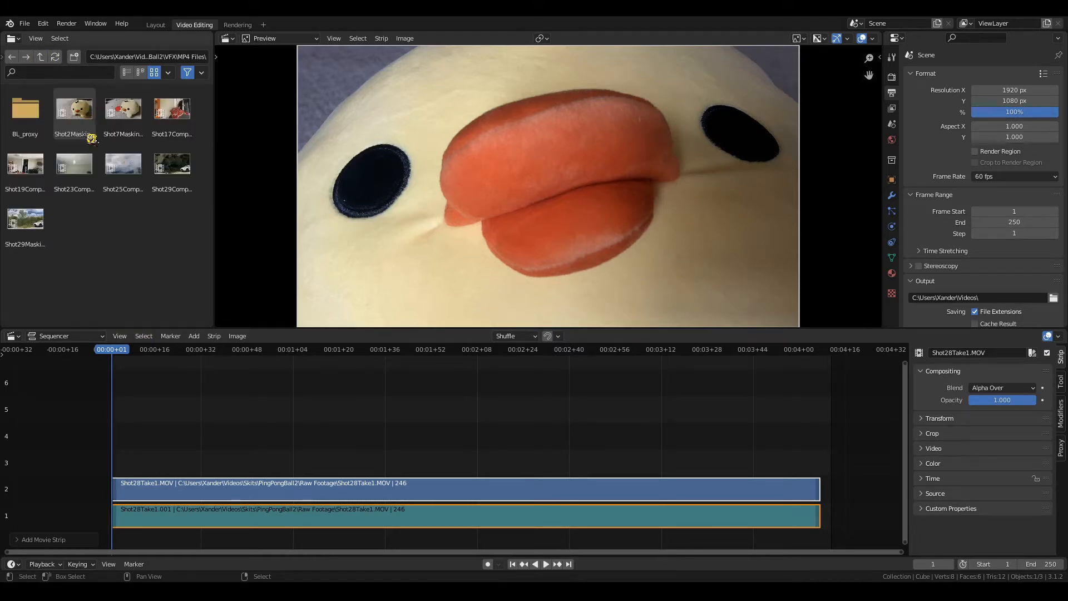
{"action": "left_click_drag", "start_coordinate": [172, 165], "coordinate": [184, 455]}
{"action": "left_click", "coordinate": [40, 56]}
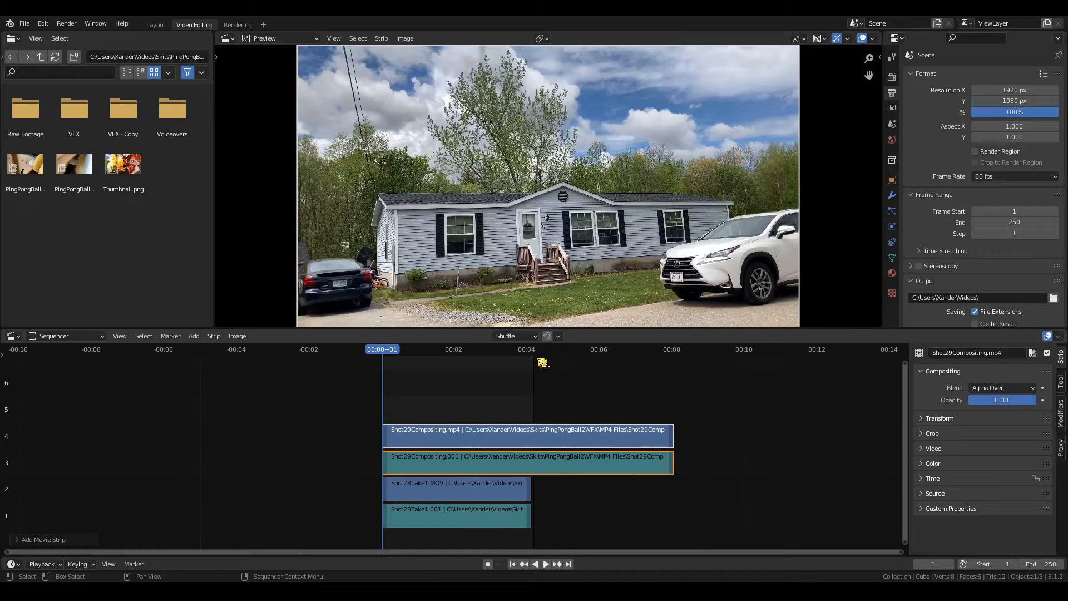
Step: Set the scene's end frame to 1000
{"action": "scroll", "coordinate": [570, 387], "scroll_direction": "up", "scroll_amount": 6}
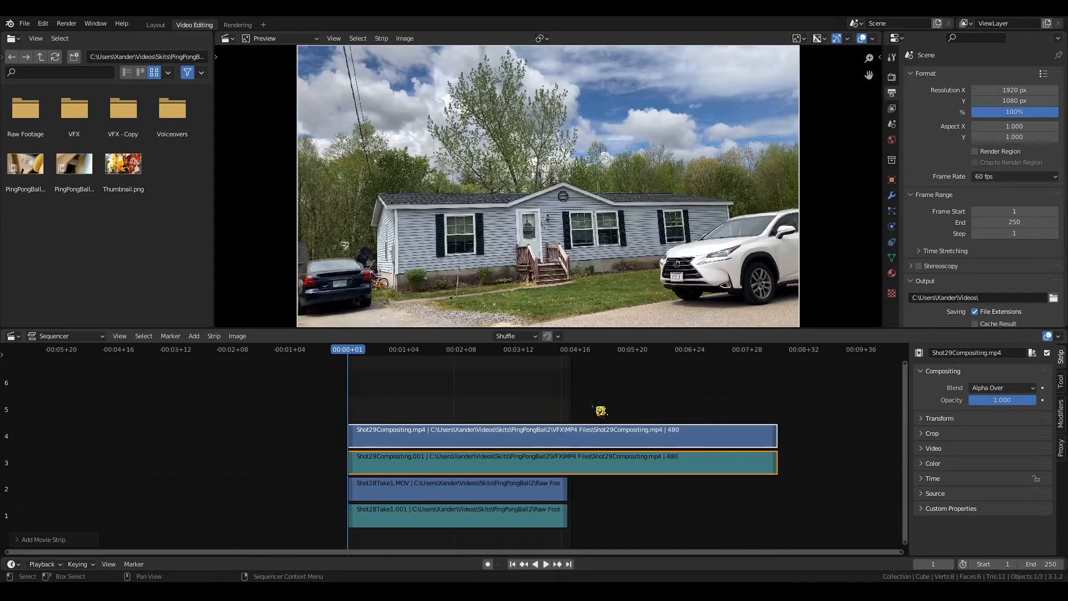
{"action": "scroll", "coordinate": [612, 441], "scroll_direction": "up", "scroll_amount": 3}
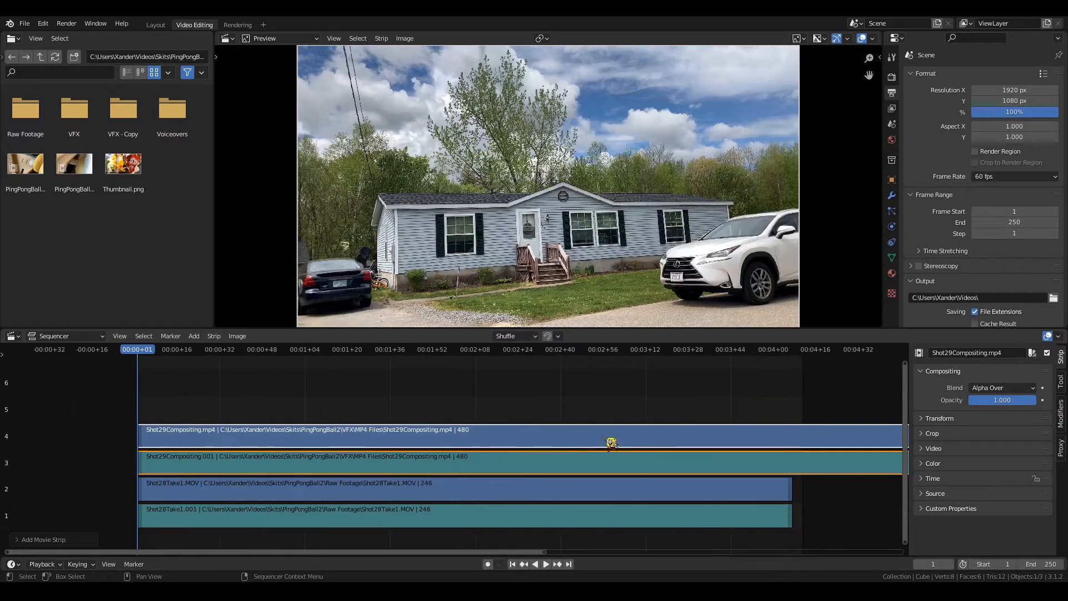
{"action": "scroll", "coordinate": [519, 437], "scroll_direction": "down", "scroll_amount": 4, "text": "ctrl"}
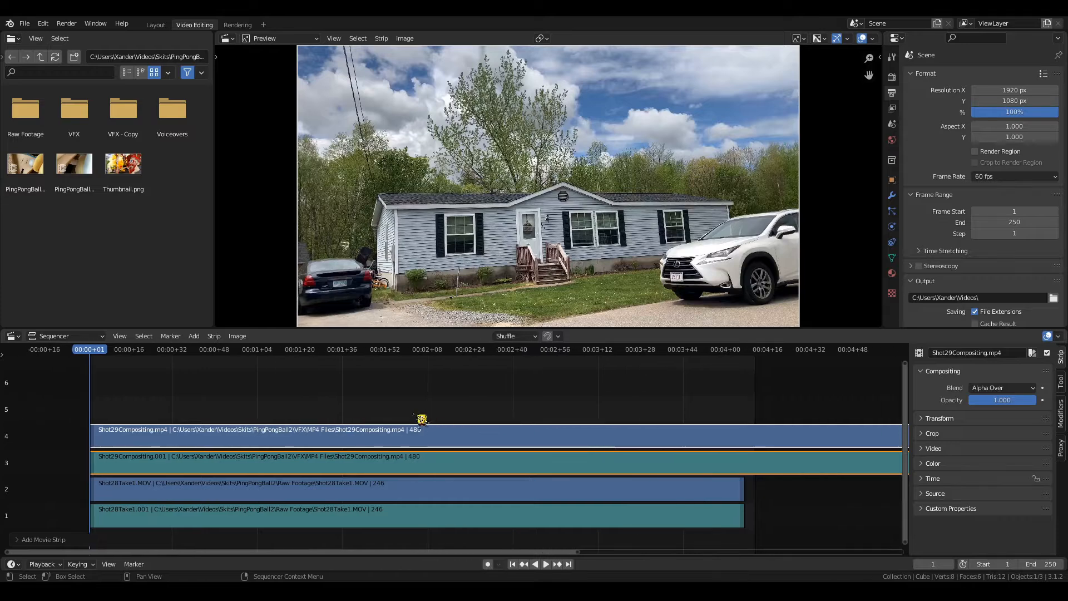
{"action": "left_click", "coordinate": [1044, 563]}
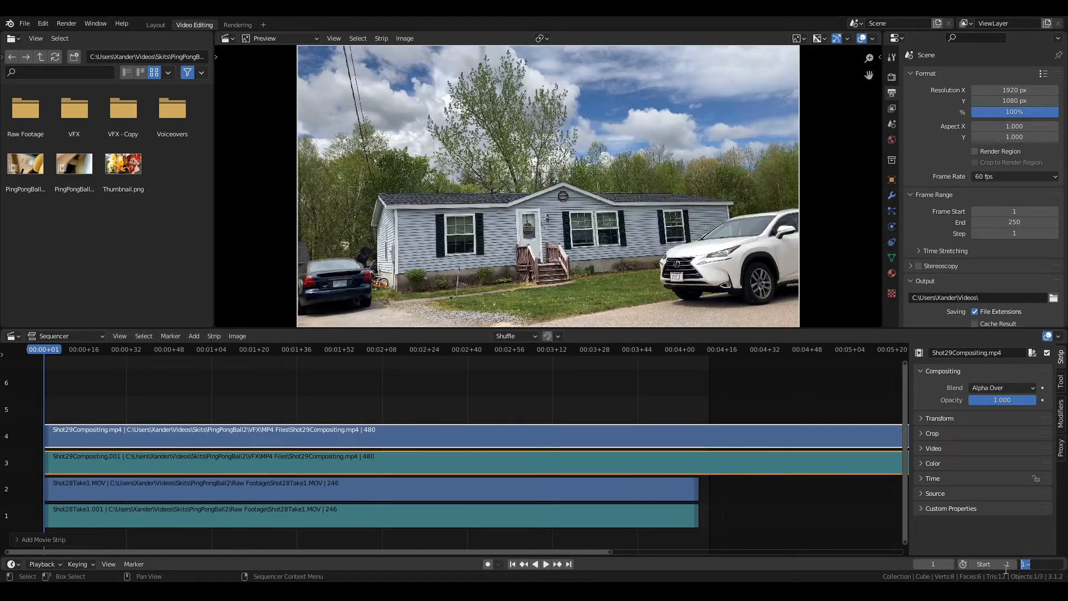
{"action": "type", "text": "1000"}
{"action": "key", "text": "Return"}
Step: Move the Shot29Compositing video and audio strips onto channels 2 and 1, starting at frame 247 directly after Shot28Take1
{"action": "scroll", "coordinate": [773, 486], "scroll_direction": "down", "scroll_amount": 10}
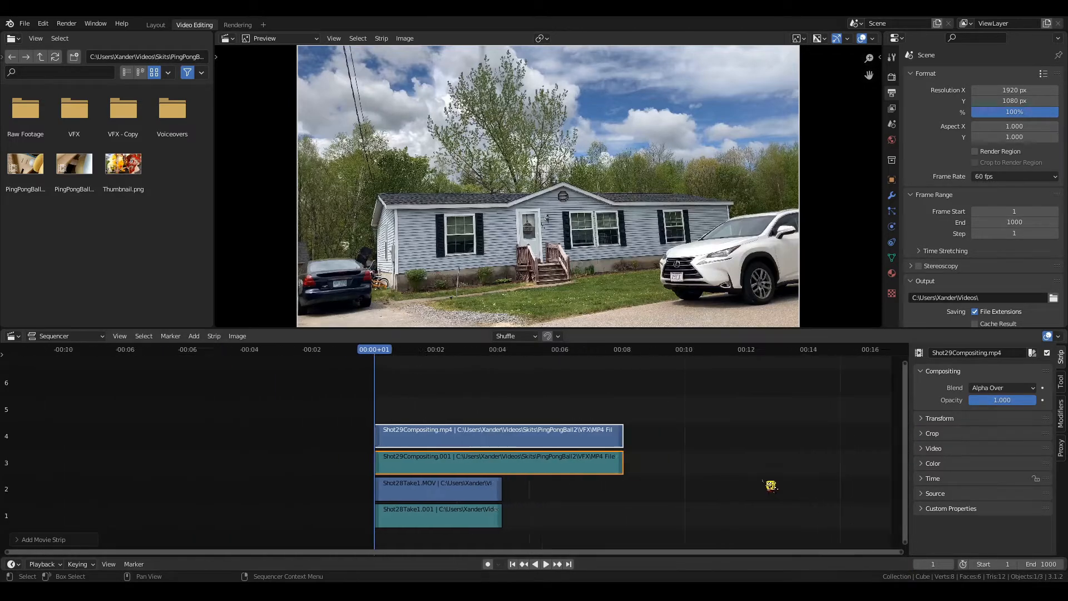
{"action": "scroll", "coordinate": [554, 484], "scroll_direction": "up", "scroll_amount": 8}
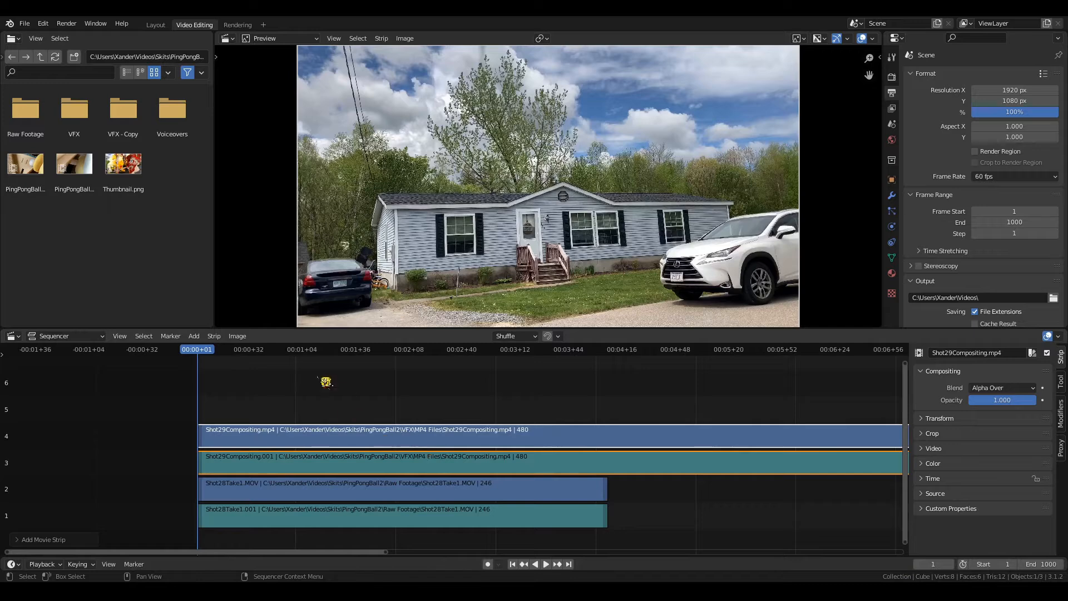
{"action": "left_click_drag", "start_coordinate": [316, 377], "coordinate": [356, 468]}
{"action": "key", "text": "g"}
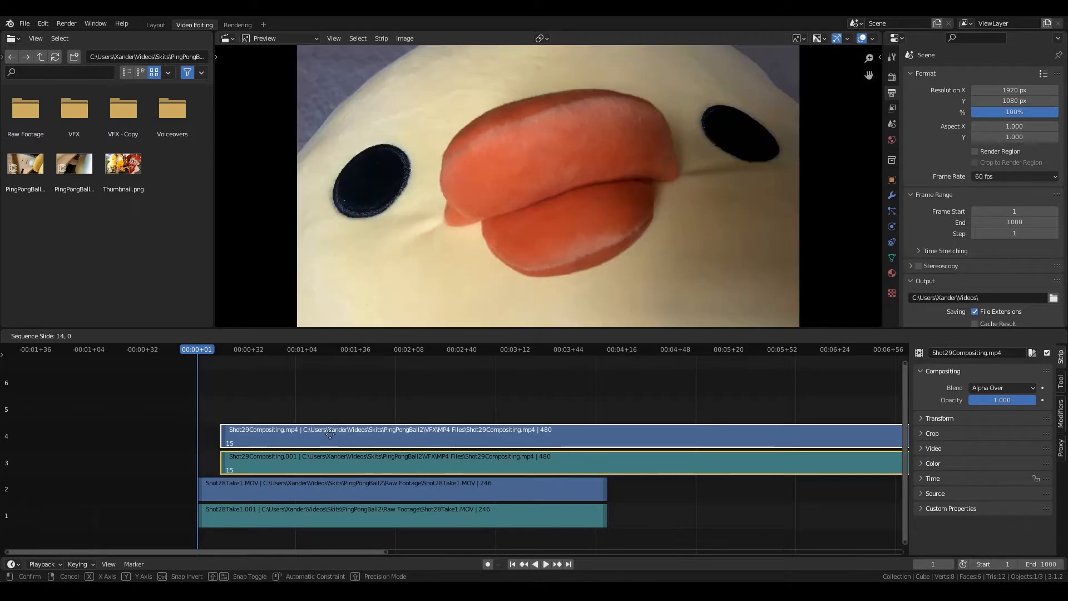
{"action": "left_click", "coordinate": [323, 432]}
{"action": "left_click_drag", "start_coordinate": [309, 398], "coordinate": [376, 471]}
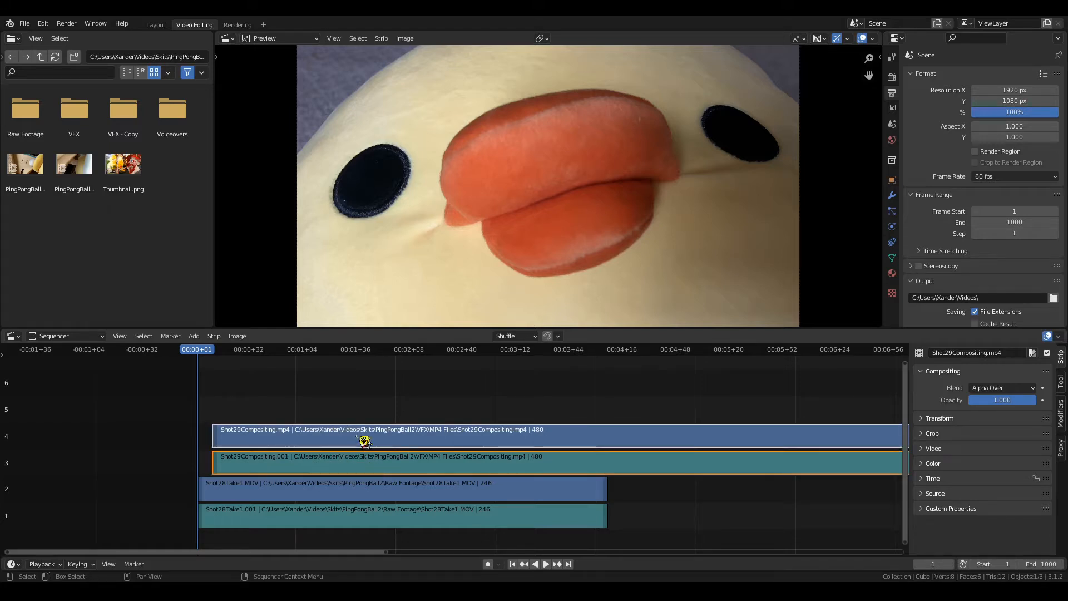
{"action": "key", "text": "g"}
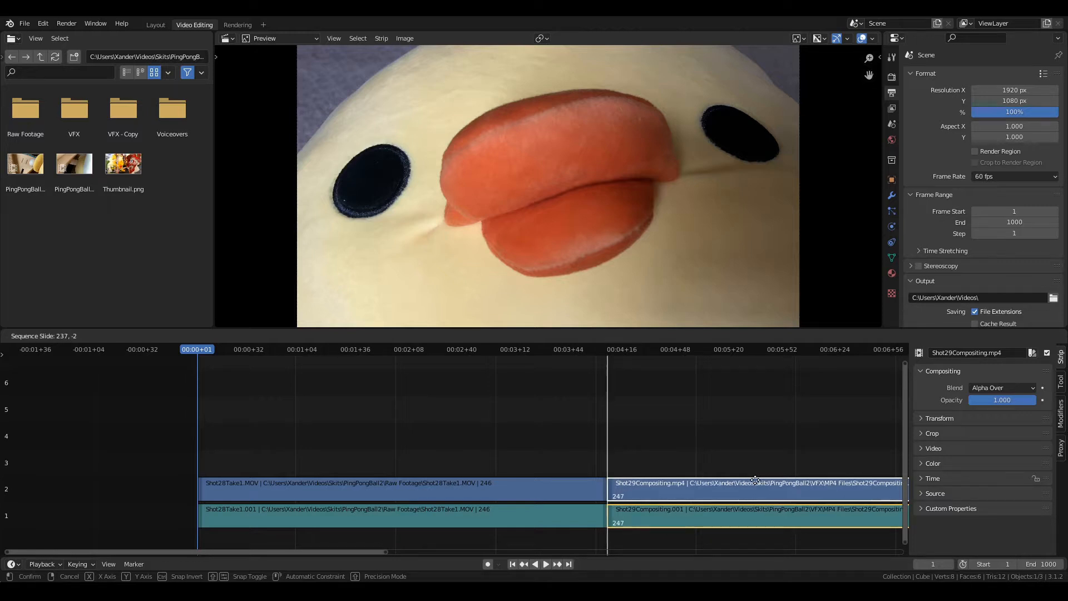
{"action": "left_click", "coordinate": [755, 479]}
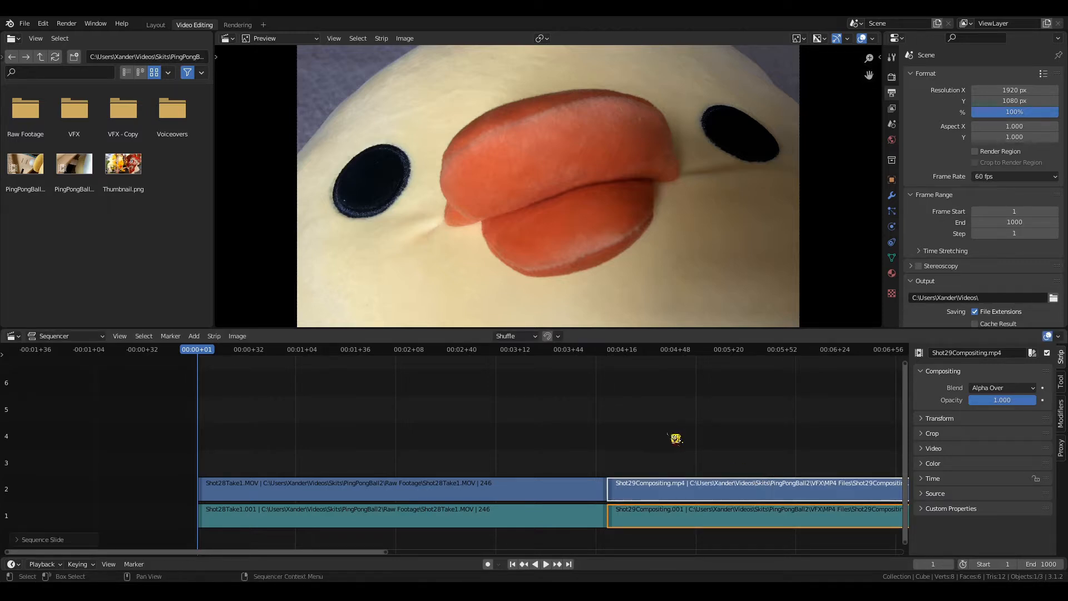
Step: Place the playhead at frame 247, on the cut between the Shot28Take1 and Shot29Compositing clips
{"action": "middle_click_drag", "start_coordinate": [626, 445], "coordinate": [513, 349]}
{"action": "left_click_drag", "start_coordinate": [537, 350], "coordinate": [477, 360]}
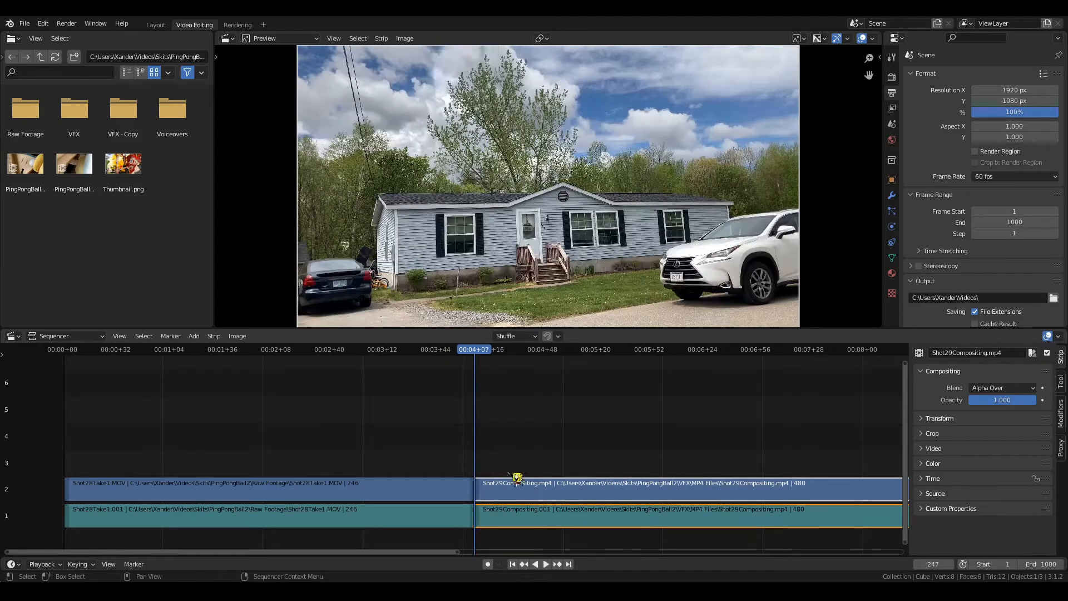
{"action": "scroll", "coordinate": [582, 507], "scroll_direction": "up", "scroll_amount": 4}
{"action": "scroll", "coordinate": [584, 489], "scroll_direction": "up", "scroll_amount": 1}
{"action": "mouse_move", "coordinate": [368, 424]}
{"action": "middle_mouse_down"}
{"action": "mouse_move", "coordinate": [291, 412]}
{"action": "mouse_move", "coordinate": [368, 414]}
{"action": "middle_mouse_up"}
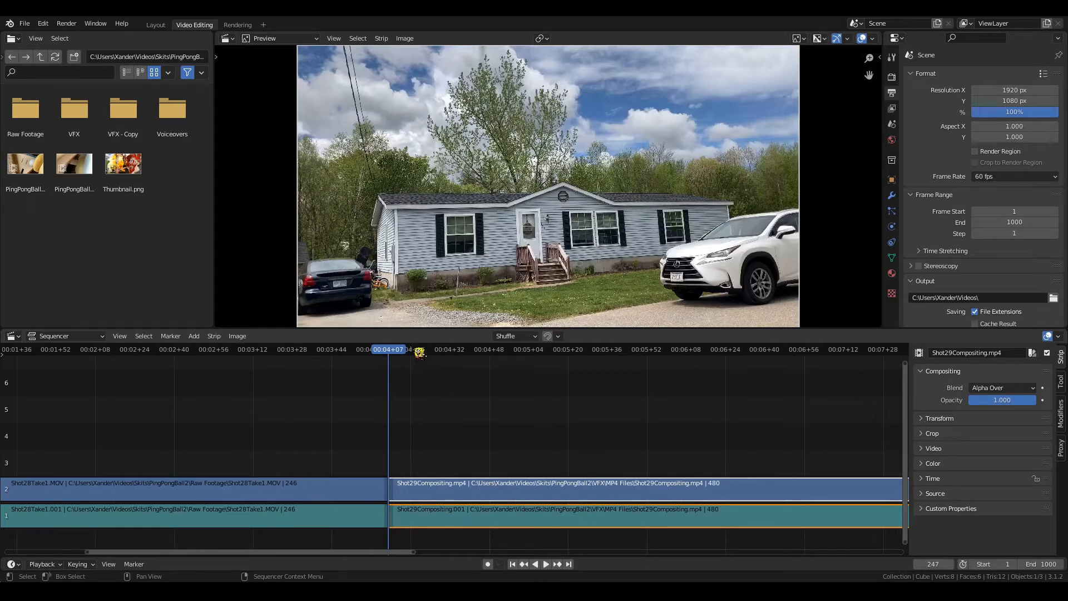
{"action": "left_click_drag", "start_coordinate": [419, 352], "coordinate": [399, 391]}
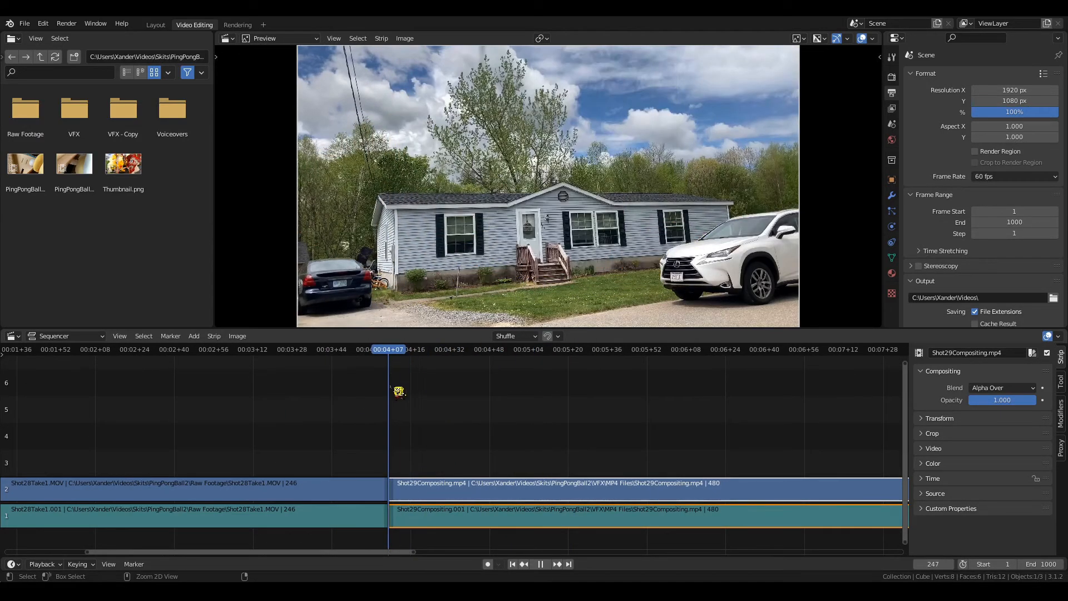
Step: Delete the Shot29Compositing audio strip from channel 1
{"action": "left_click", "coordinate": [459, 524]}
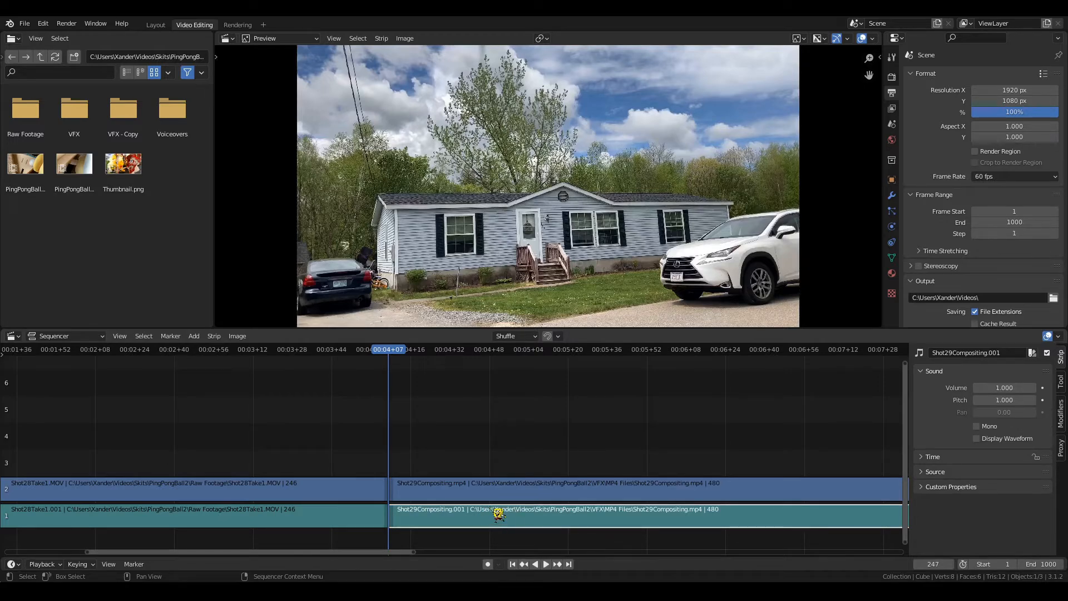
{"action": "key", "text": "Delete"}
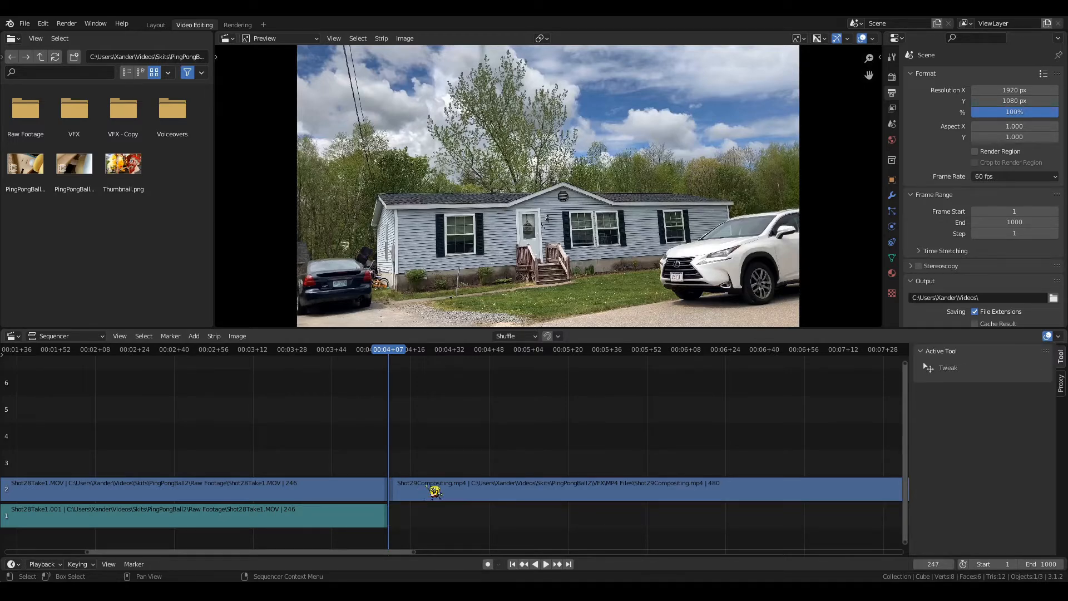
Step: Slide the Shot29Compositing.mp4 strip to start at 00:04+48, extend its beginning back to 00:04+07, and play the extended part
{"action": "left_click", "coordinate": [435, 491]}
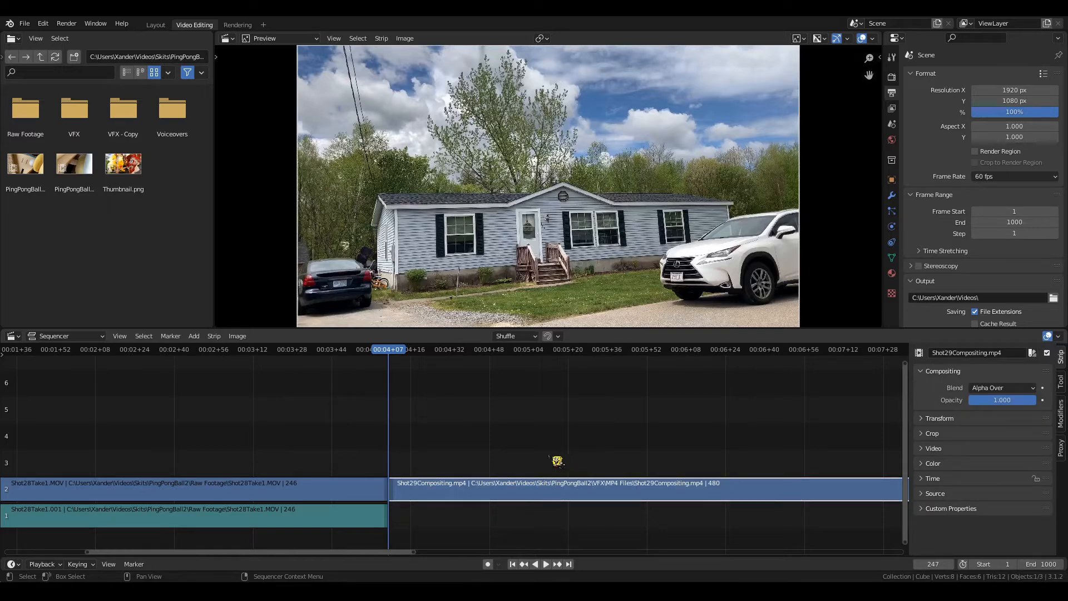
{"action": "middle_click_drag", "start_coordinate": [490, 440], "coordinate": [338, 465]}
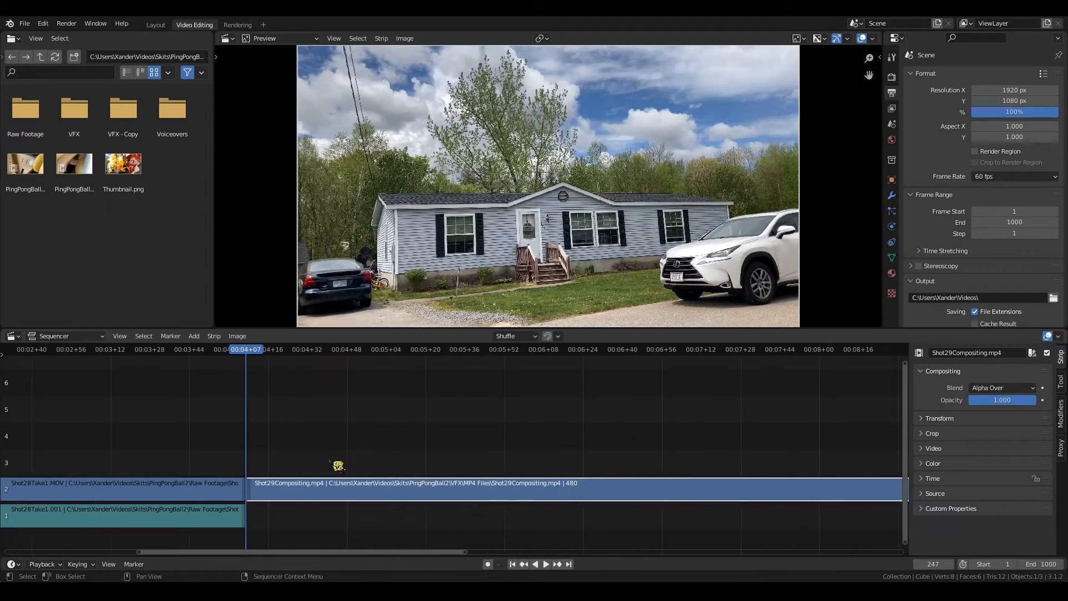
{"action": "key", "text": "g"}
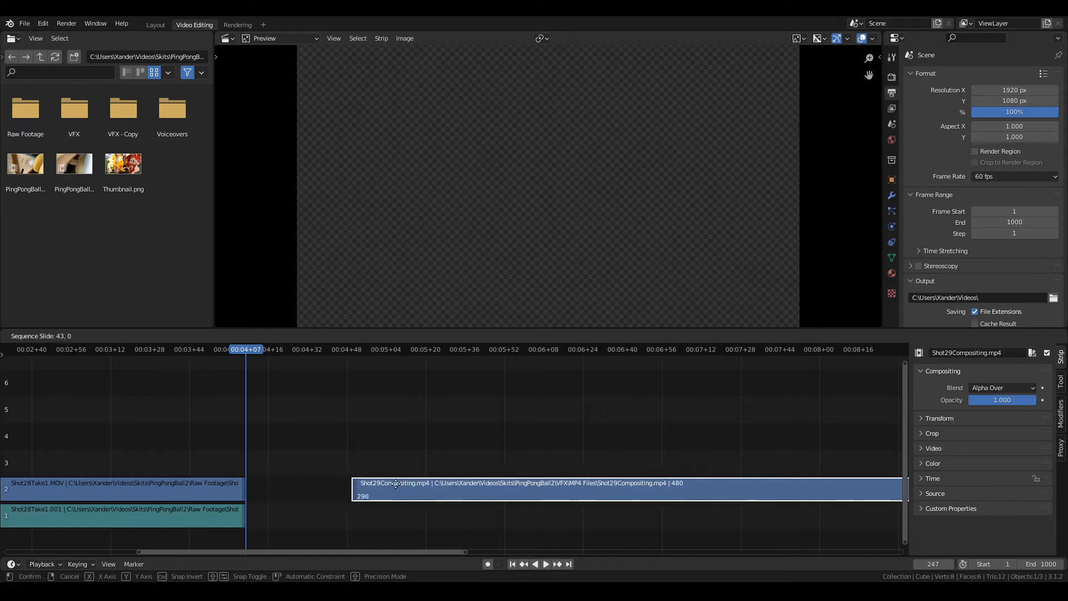
{"action": "left_click", "coordinate": [356, 491]}
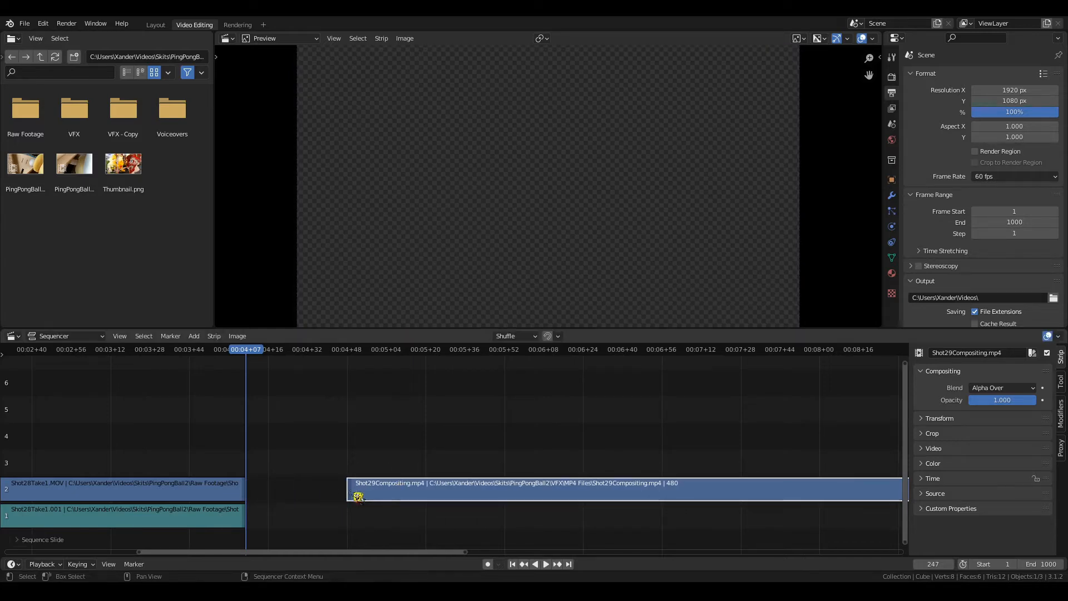
{"action": "left_click_drag", "start_coordinate": [352, 492], "coordinate": [247, 494]}
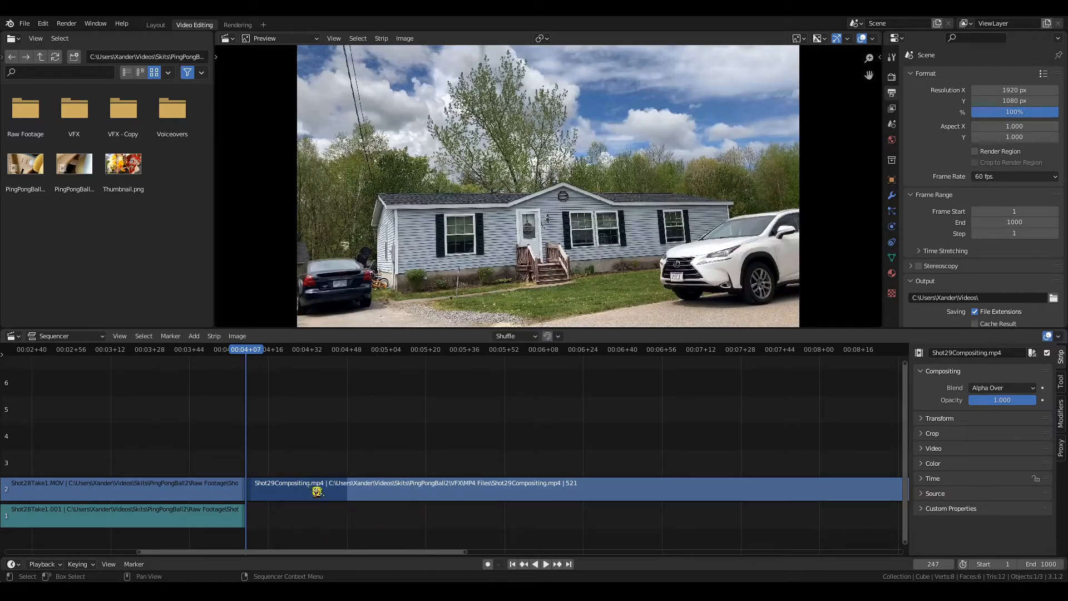
{"action": "key", "text": "space"}
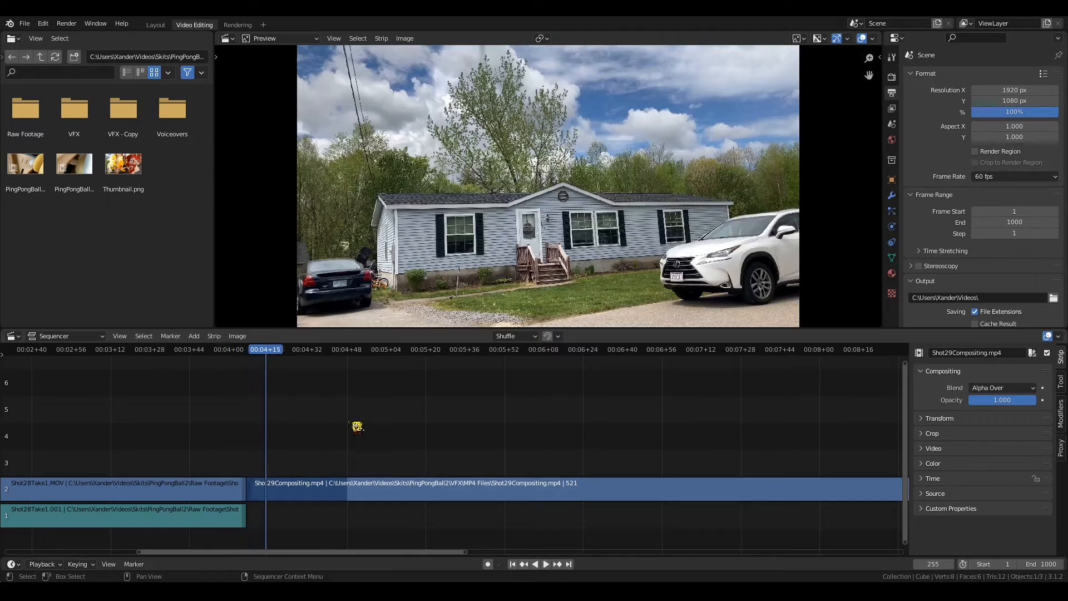
Step: Step frame by frame back and forth through the start of Shot29Compositing.mp4, ending on the cut at frame 247
{"action": "key", "text": "Right"}
{"action": "key", "text": "Right"}
{"action": "key", "text": "Right"}
{"action": "key", "text": "Right"}
{"action": "key", "text": "Right"}
{"action": "key", "text": "Right"}
{"action": "key", "text": "Right"}
{"action": "key", "text": "Right"}
{"action": "key", "text": "Right"}
{"action": "key", "text": "Right"}
{"action": "key", "text": "Right"}
{"action": "key", "text": "Right"}
{"action": "key", "text": "Left"}
{"action": "key", "text": "Left"}
{"action": "key", "text": "Left"}
{"action": "key", "text": "Left"}
{"action": "key", "text": "Left"}
{"action": "key", "text": "Left"}
{"action": "key", "text": "Left"}
{"action": "key", "text": "Left"}
{"action": "key", "text": "Left"}
{"action": "key", "text": "Left"}
{"action": "key", "text": "Left"}
{"action": "key", "text": "Left"}
{"action": "key", "text": "Left"}
{"action": "key", "text": "Left"}
{"action": "key", "text": "Left"}
{"action": "key", "text": "Left"}
{"action": "key", "text": "Left"}
{"action": "key", "text": "Left"}
{"action": "key", "text": "Left"}
{"action": "key", "text": "Left"}
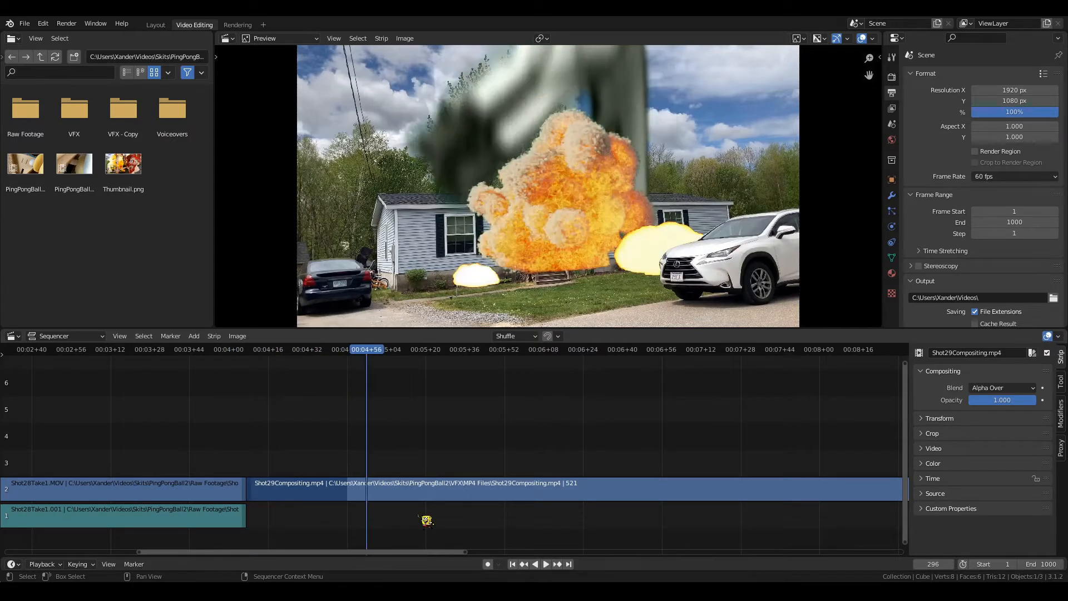
{"action": "key", "text": "Right"}
{"action": "key", "text": "Right"}
{"action": "key", "text": "Right"}
{"action": "key", "text": "Right"}
{"action": "key", "text": "Right"}
{"action": "key", "text": "Right"}
{"action": "key", "text": "Right"}
{"action": "key", "text": "Right"}
{"action": "key", "text": "Right"}
{"action": "key", "text": "Right"}
{"action": "key", "text": "Right"}
{"action": "key", "text": "Right"}
{"action": "key", "text": "Right"}
{"action": "key", "text": "Right"}
{"action": "key", "text": "Right"}
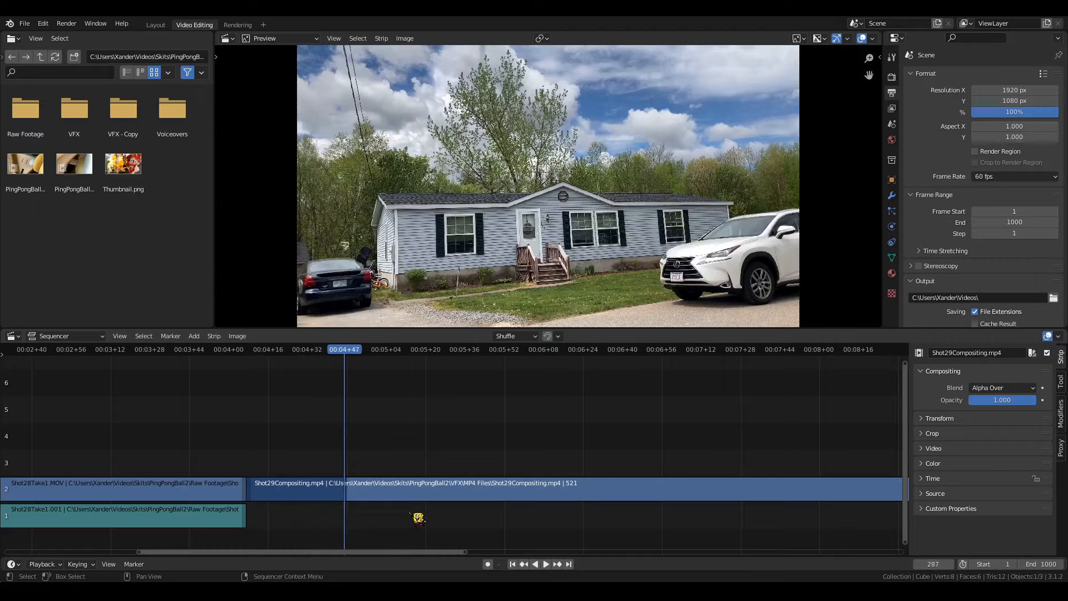
{"action": "key", "text": "Left"}
{"action": "key", "text": "Left"}
{"action": "key", "text": "Left"}
{"action": "key", "text": "Left"}
{"action": "key", "text": "Left"}
{"action": "key", "text": "Left"}
{"action": "key", "text": "Left"}
{"action": "key", "text": "Left"}
{"action": "key", "text": "Left"}
{"action": "key", "text": "Left"}
{"action": "key", "text": "Left"}
{"action": "key", "text": "Left"}
{"action": "key", "text": "Left"}
{"action": "key", "text": "Left"}
{"action": "key", "text": "Left"}
{"action": "key", "text": "Left"}
{"action": "key", "text": "Left"}
{"action": "key", "text": "Left"}
{"action": "key", "text": "Left"}
{"action": "key", "text": "Left"}
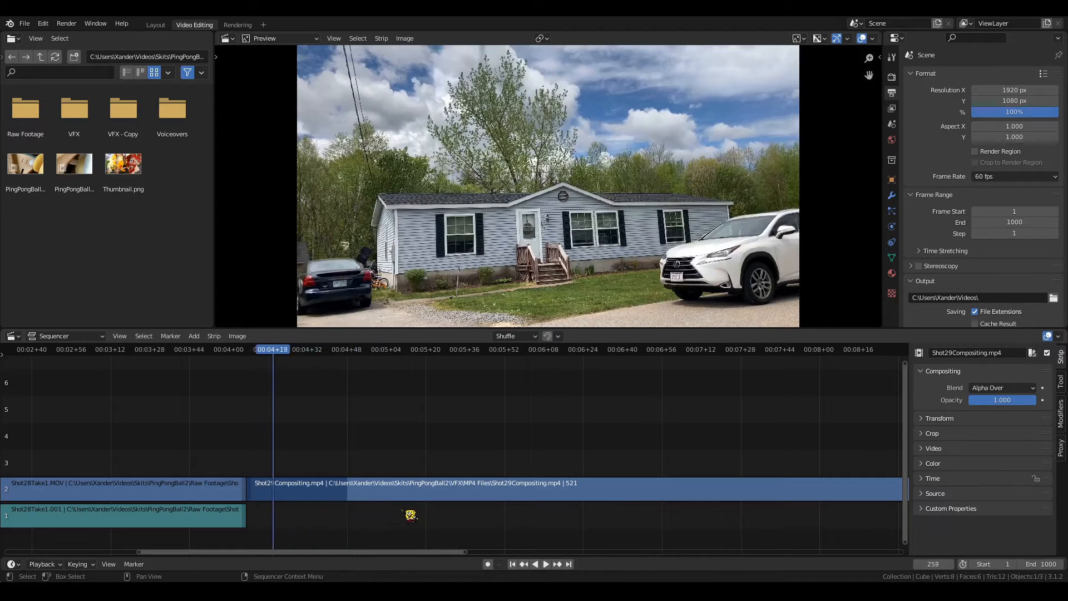
{"action": "key", "text": "Left"}
{"action": "key", "text": "Left"}
{"action": "key", "text": "Left"}
{"action": "key", "text": "Left"}
{"action": "key", "text": "Left"}
{"action": "key", "text": "Left"}
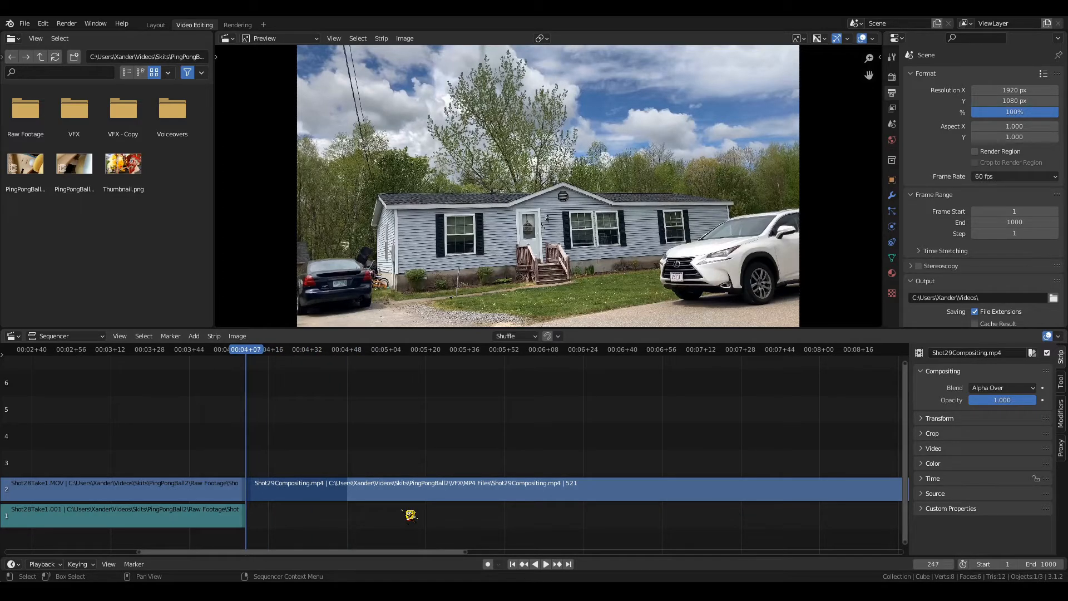
Step: Return to the start of the timeline, fit all strips in view, and play part of the Shot28Take1 clip
{"action": "key", "text": "shift+Left"}
{"action": "key", "text": "Home"}
{"action": "key", "text": "space"}
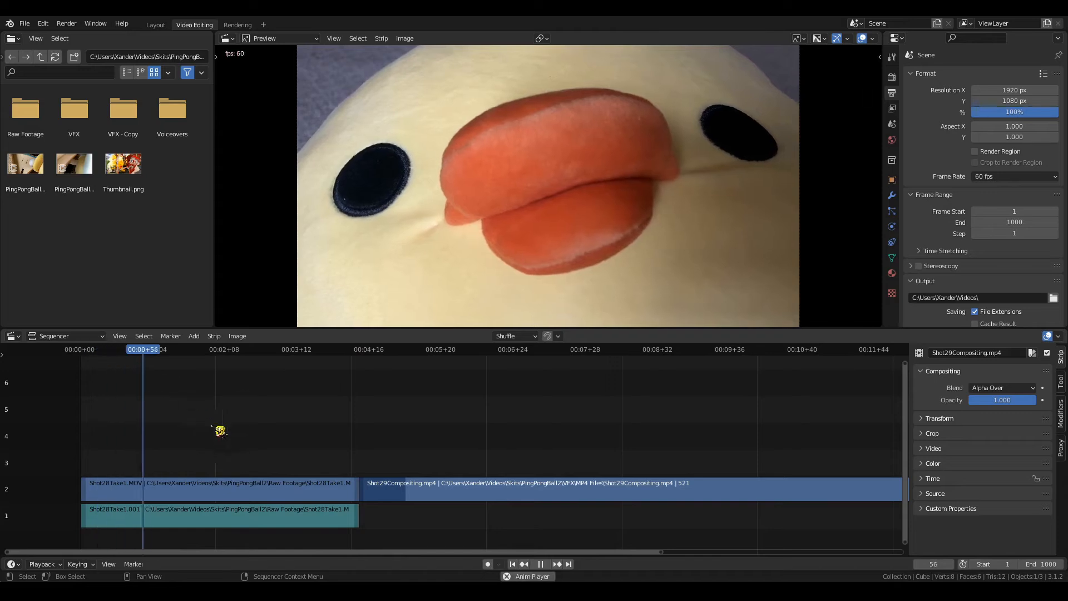
{"action": "key", "text": "space"}
Step: Delete the Shot28Take1 audio strip and place Shot28.wav from the Voiceovers folder on channel 3 above the Shot28Take1 video
{"action": "left_click", "coordinate": [280, 512]}
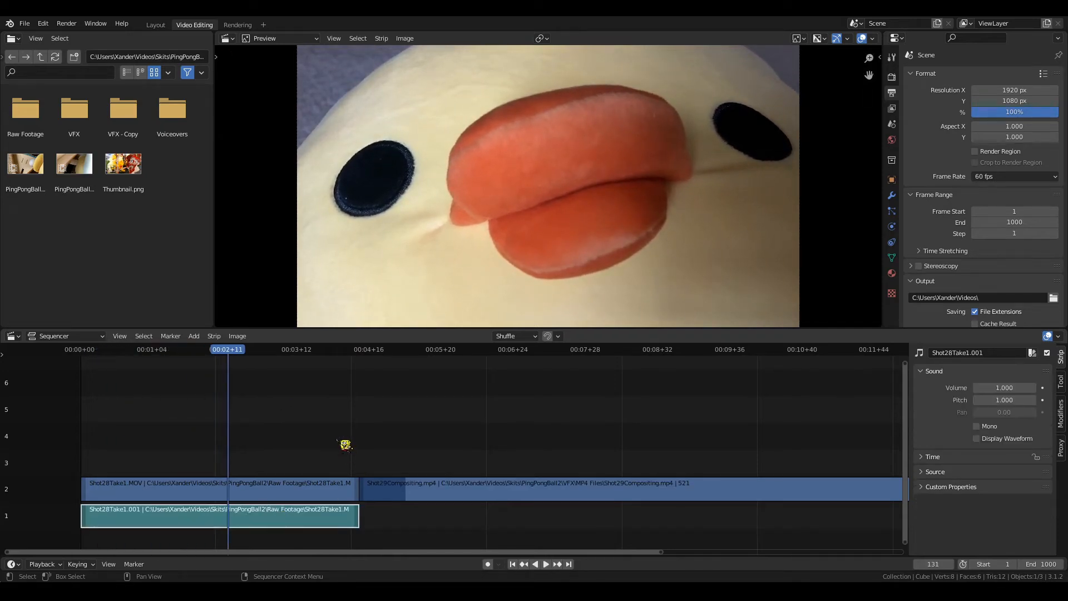
{"action": "key", "text": "Delete"}
{"action": "left_click", "coordinate": [277, 494]}
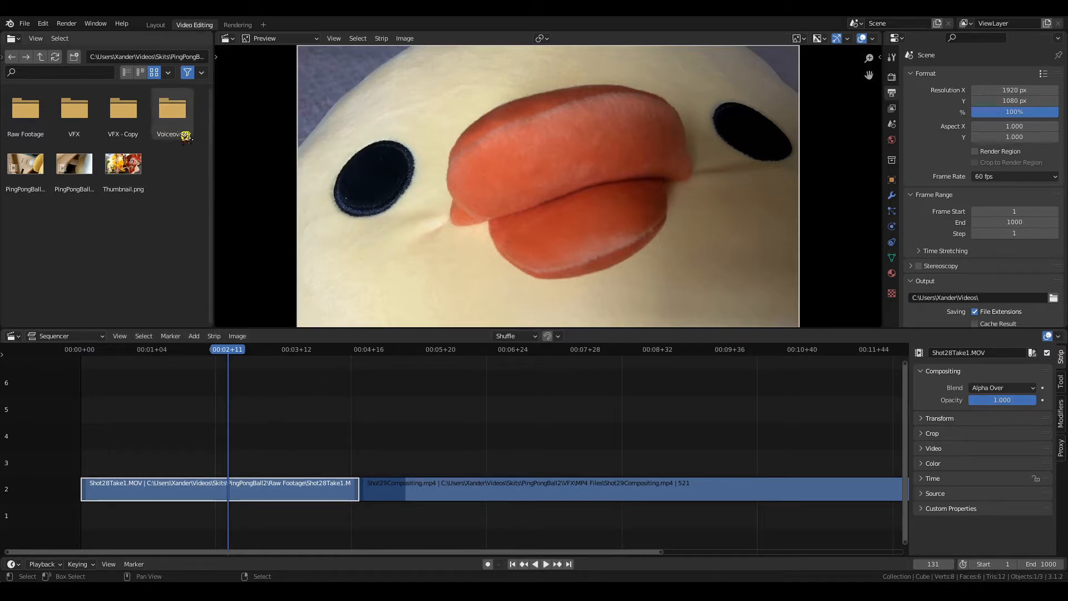
{"action": "double_click", "coordinate": [173, 110]}
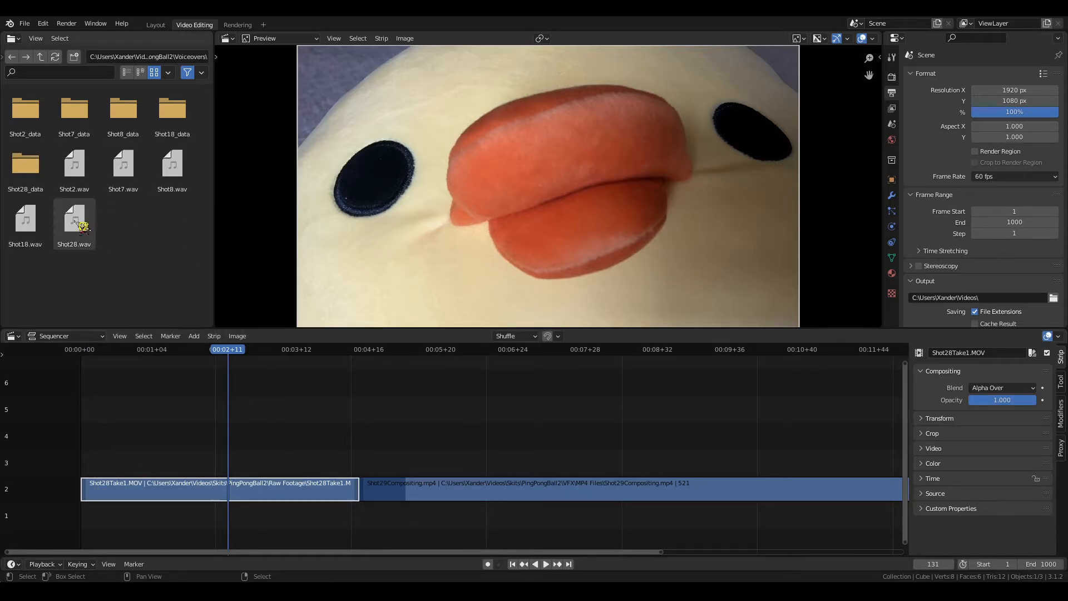
{"action": "left_click_drag", "start_coordinate": [87, 228], "coordinate": [289, 428]}
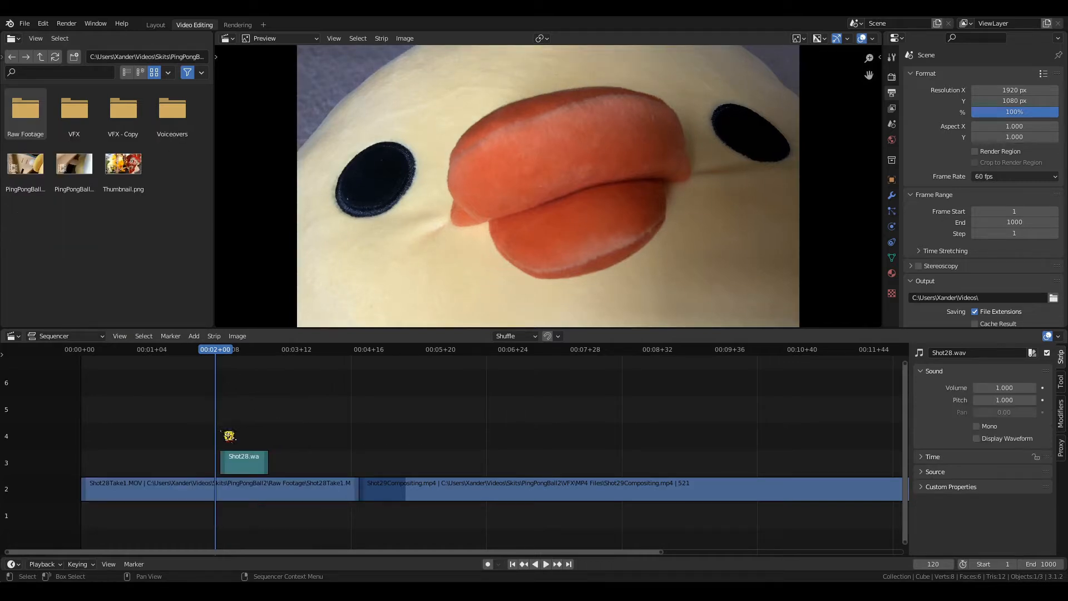
Step: Split the Shot28Take1.MOV strip at frame 120, deleting the part before the playhead along with the leftover gap
{"action": "left_click_drag", "start_coordinate": [155, 447], "coordinate": [191, 542]}
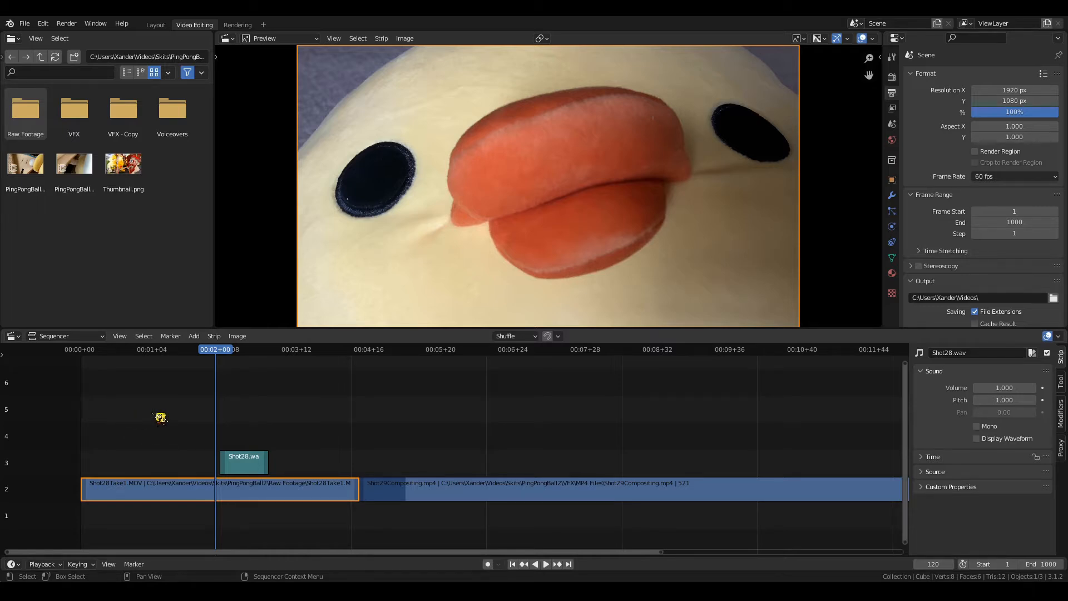
{"action": "key", "text": "k"}
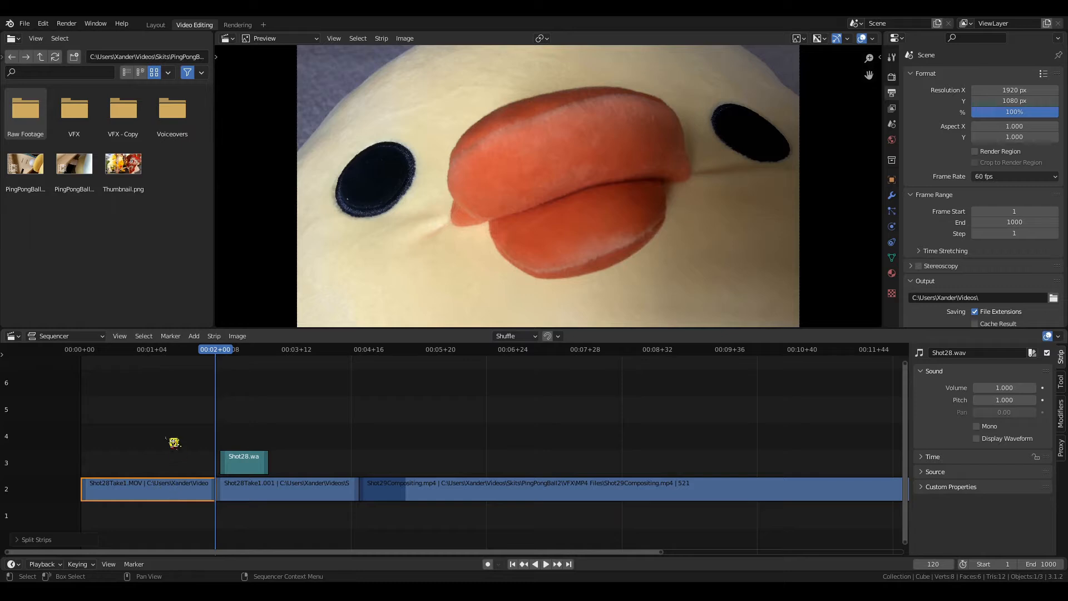
{"action": "key", "text": "Delete"}
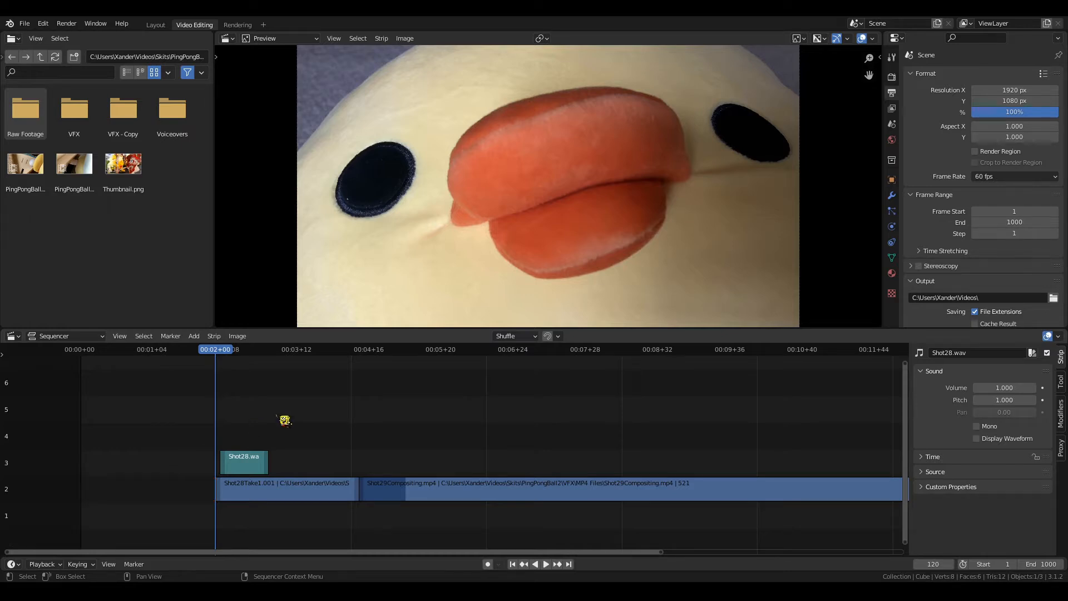
{"action": "key", "text": "BackSpace"}
Step: Play the shortened edit from the beginning and scrub back over the Shot28Take1 clip and its voiceover
{"action": "key", "text": "shift+Left"}
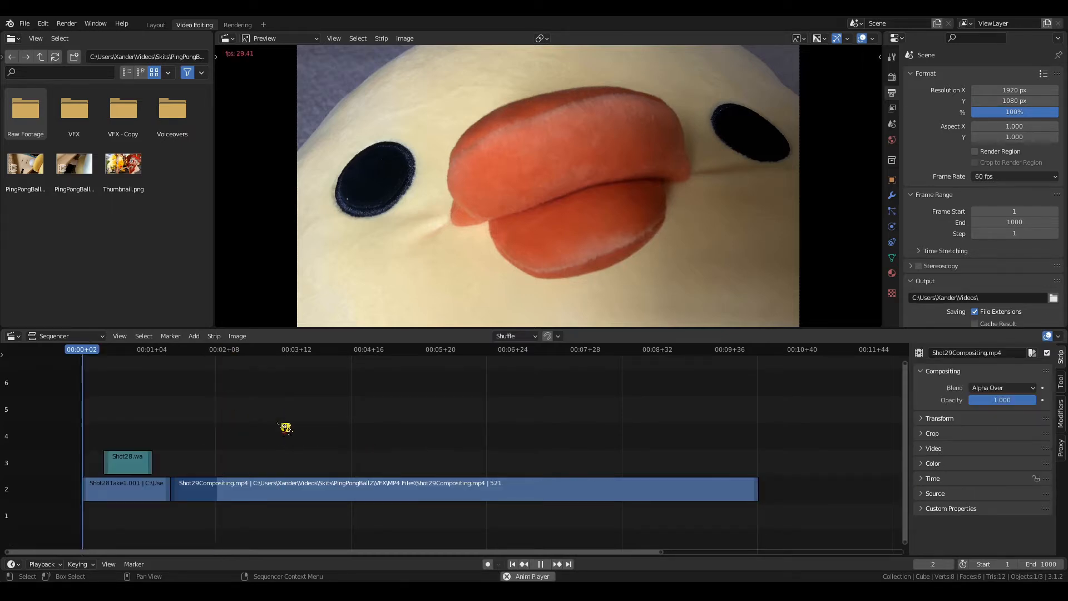
{"action": "key", "text": "space"}
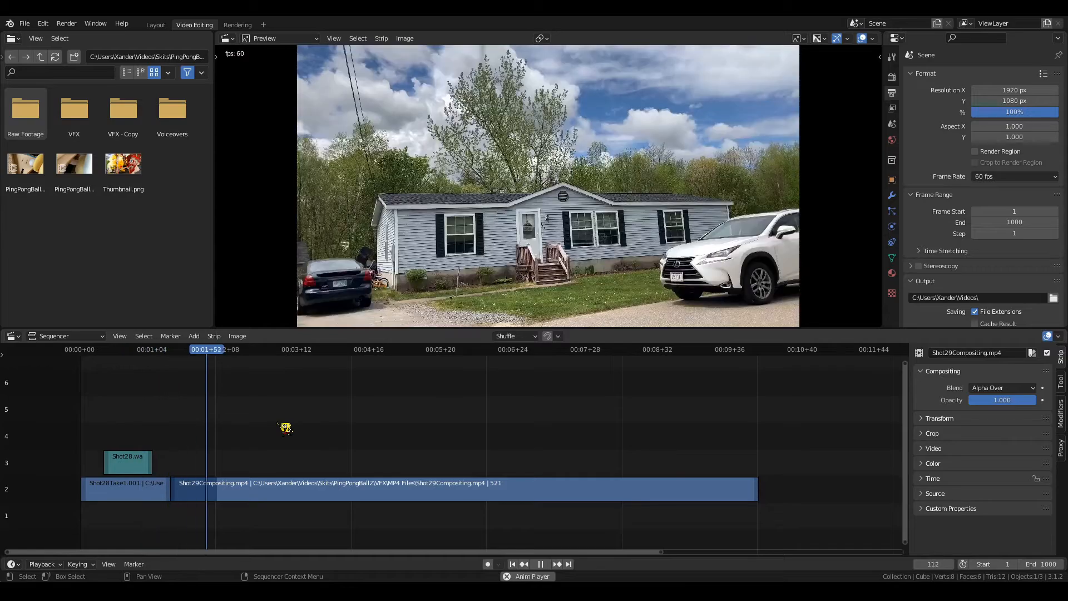
{"action": "key", "text": "space"}
{"action": "left_click_drag", "start_coordinate": [145, 352], "coordinate": [89, 353]}
{"action": "key", "text": "space"}
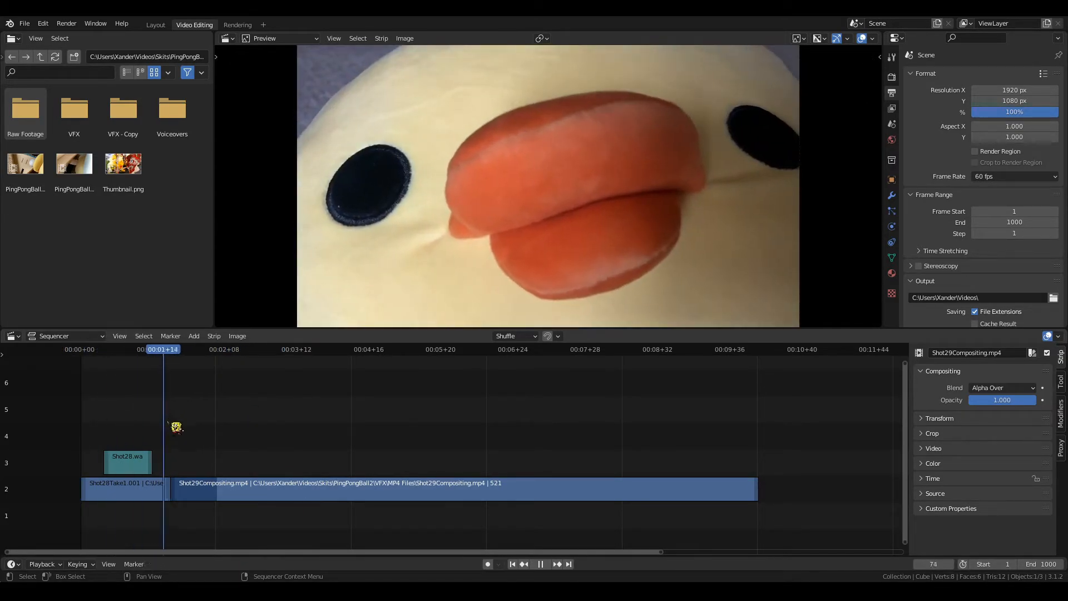
{"action": "left_click_drag", "start_coordinate": [311, 474], "coordinate": [124, 492]}
Step: Add a Bright/Contrast modifier to the Shot28Take1.001 video strip with Bright 2 and Contrast 5
{"action": "left_click", "coordinate": [152, 483]}
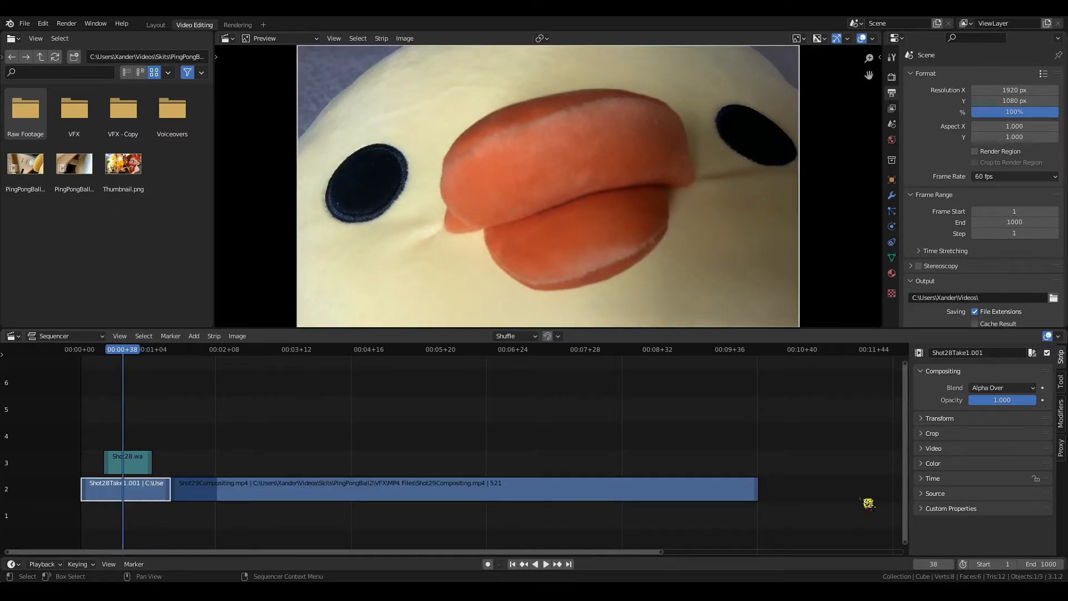
{"action": "left_click", "coordinate": [1061, 411]}
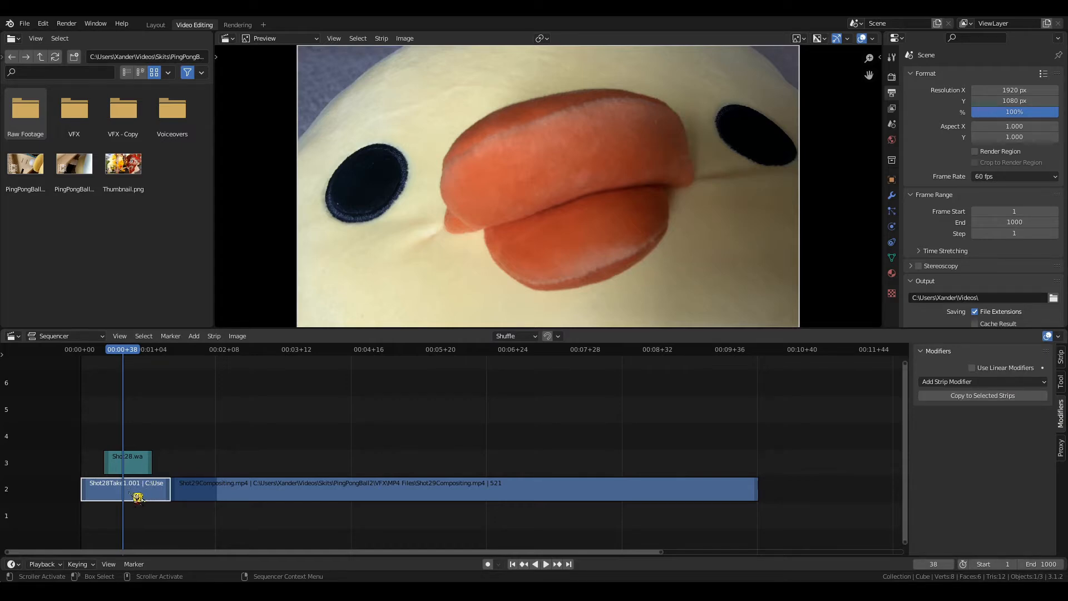
{"action": "left_click", "coordinate": [1045, 382]}
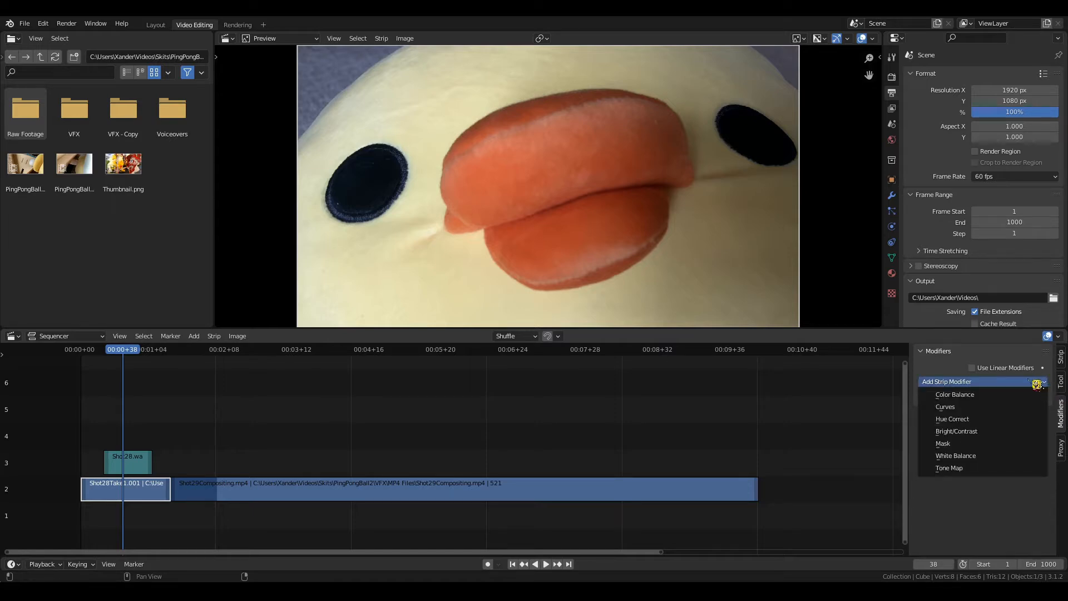
{"action": "left_click", "coordinate": [979, 433]}
{"action": "left_click_drag", "start_coordinate": [995, 463], "coordinate": [1029, 463]}
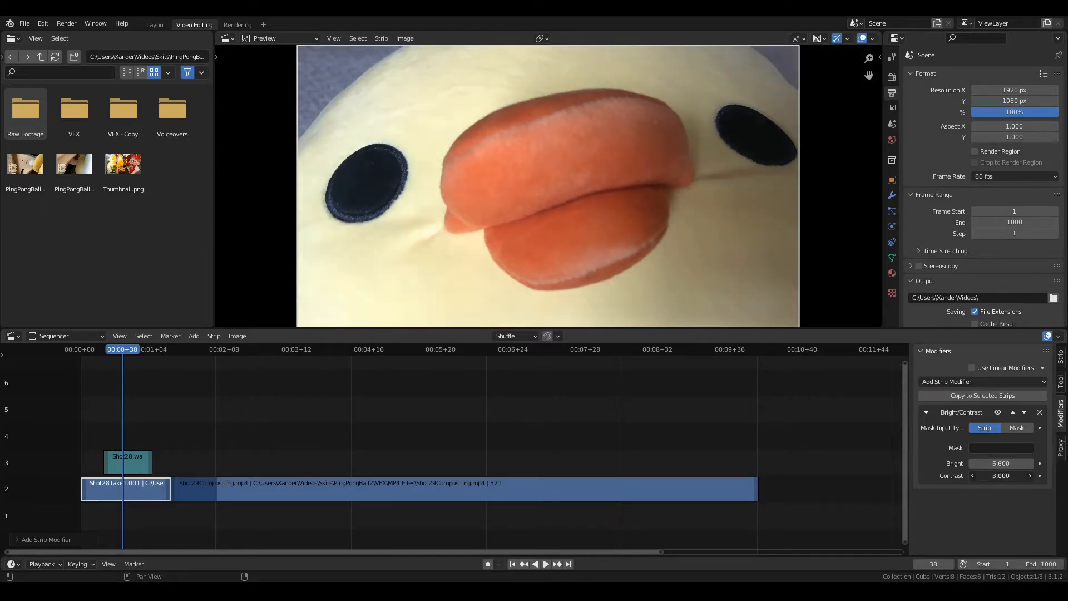
{"action": "mouse_move", "coordinate": [1000, 475]}
{"action": "left_mouse_down"}
{"action": "mouse_move", "coordinate": [970, 475]}
{"action": "mouse_move", "coordinate": [998, 475]}
{"action": "left_mouse_up"}
Step: Add a Bright/Contrast modifier to the Shot29Compositing.mp4 strip with Bright -5 and Contrast 5
{"action": "left_click", "coordinate": [180, 490]}
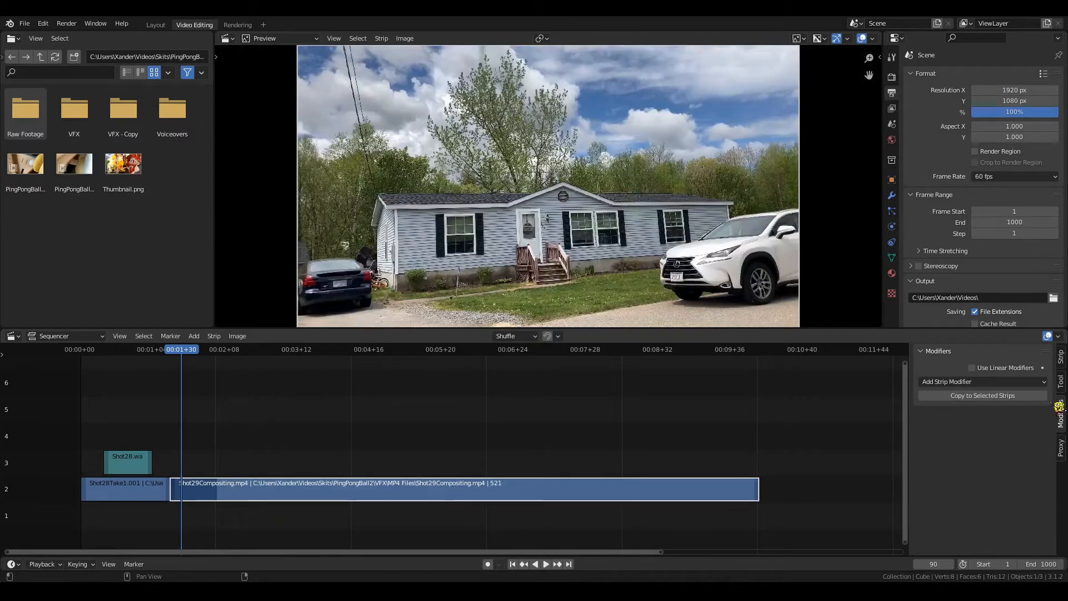
{"action": "left_click", "coordinate": [982, 382]}
{"action": "left_click", "coordinate": [973, 431]}
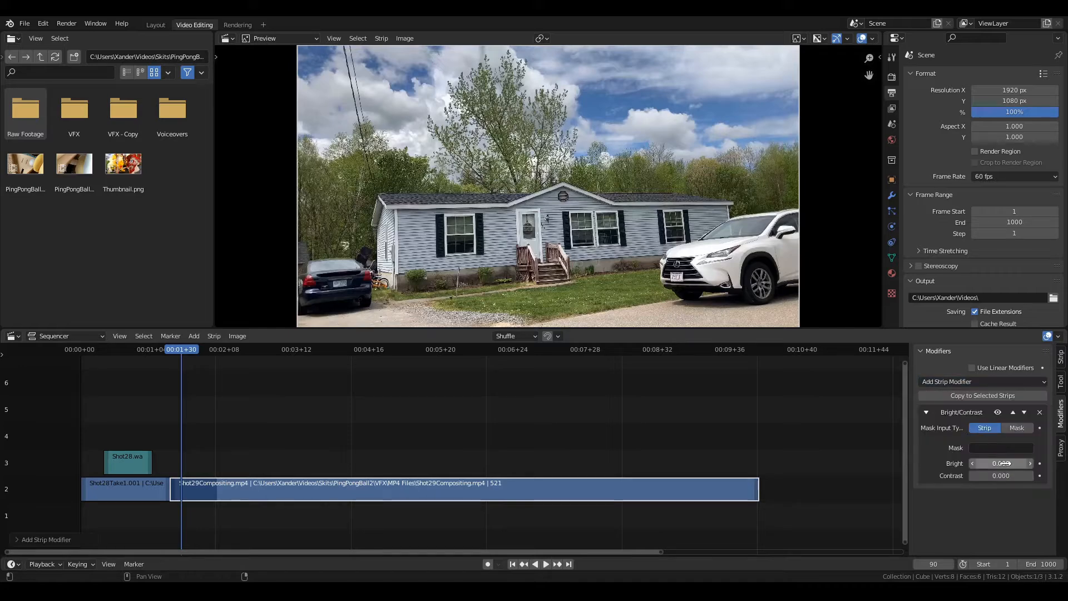
{"action": "left_click_drag", "start_coordinate": [1002, 464], "coordinate": [978, 463]}
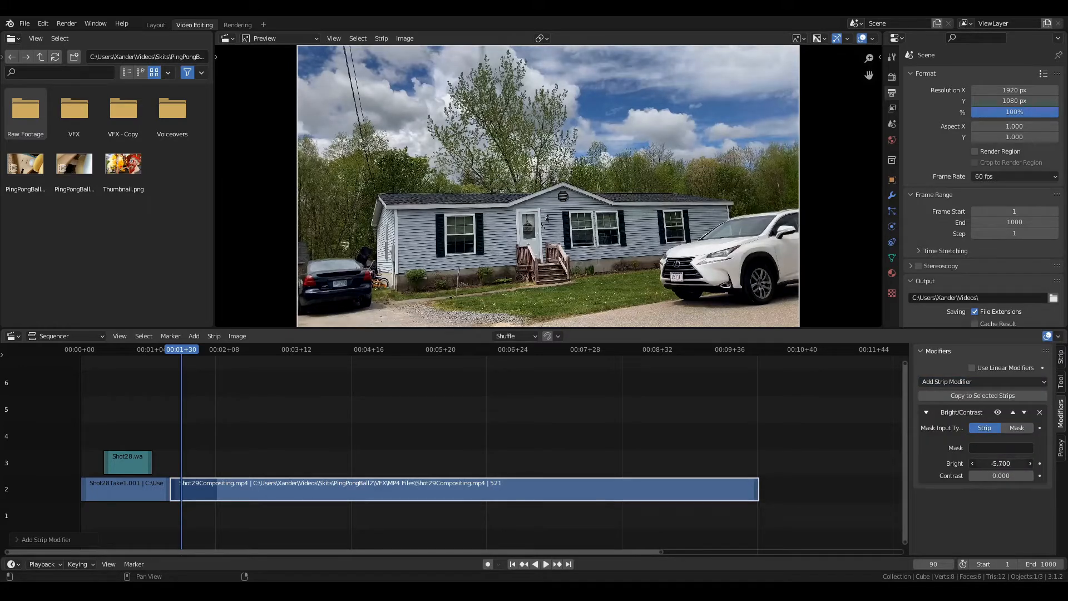
{"action": "left_click", "coordinate": [1006, 465]}
{"action": "type", "text": "-5"}
{"action": "key", "text": "Tab"}
{"action": "type", "text": "5"}
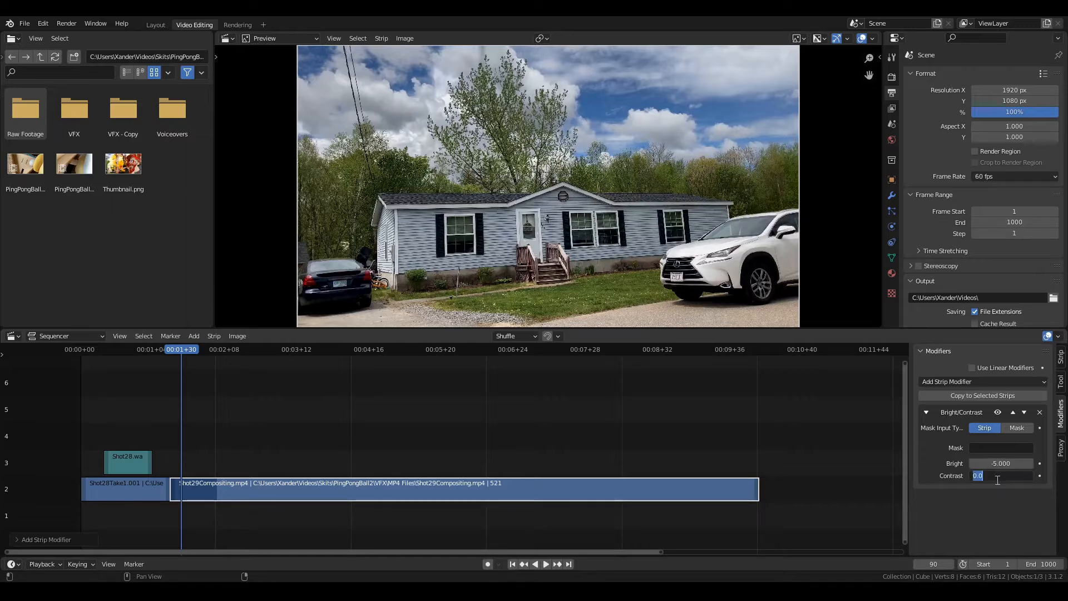
{"action": "key", "text": "Return"}
Step: Play and scrub through the start of Shot29Compositing.mp4 to check its brightness and contrast
{"action": "mouse_move", "coordinate": [186, 347]}
{"action": "left_mouse_down"}
{"action": "mouse_move", "coordinate": [158, 351]}
{"action": "mouse_move", "coordinate": [187, 358]}
{"action": "mouse_move", "coordinate": [123, 362]}
{"action": "mouse_move", "coordinate": [171, 361]}
{"action": "left_mouse_up"}
{"action": "key", "text": "space"}
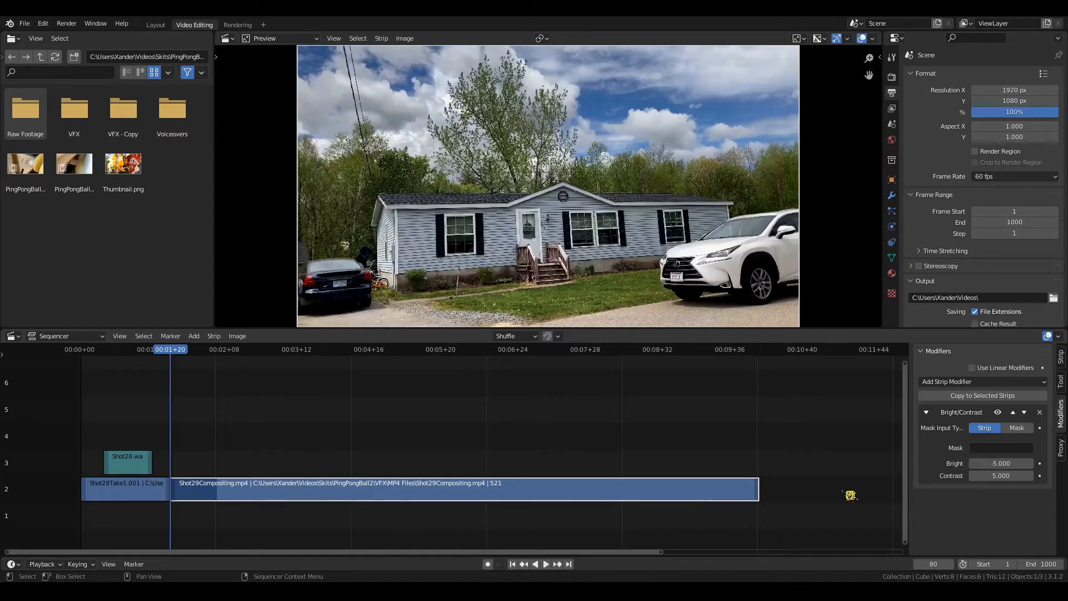
{"action": "left_click_drag", "start_coordinate": [381, 348], "coordinate": [223, 363]}
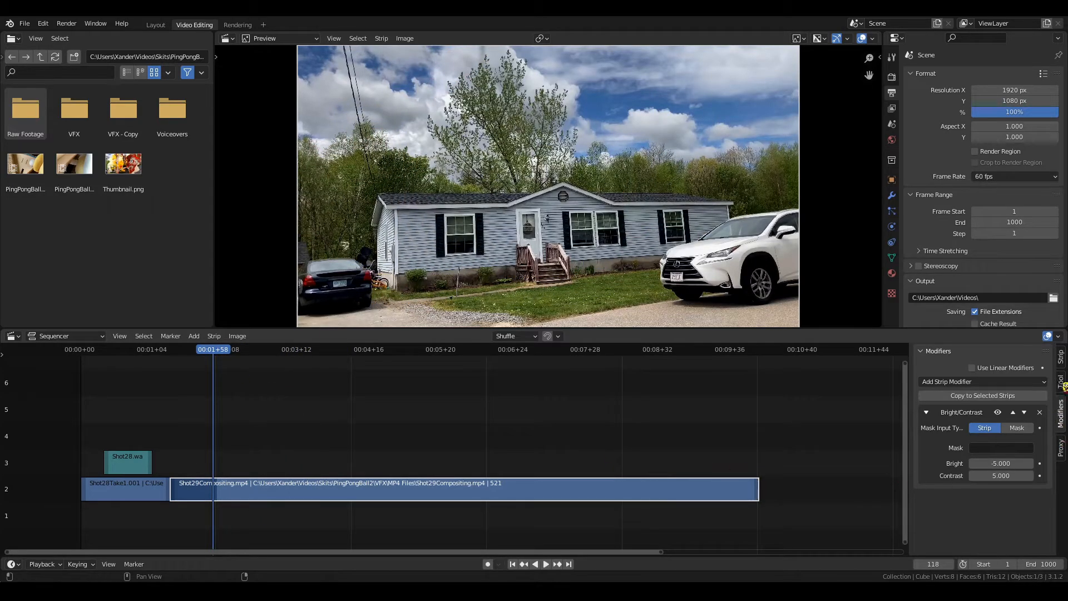
Step: Try a color saturation of 2 on the Shot29Compositing.mp4 strip and play the explosion with it
{"action": "left_click", "coordinate": [1060, 356]}
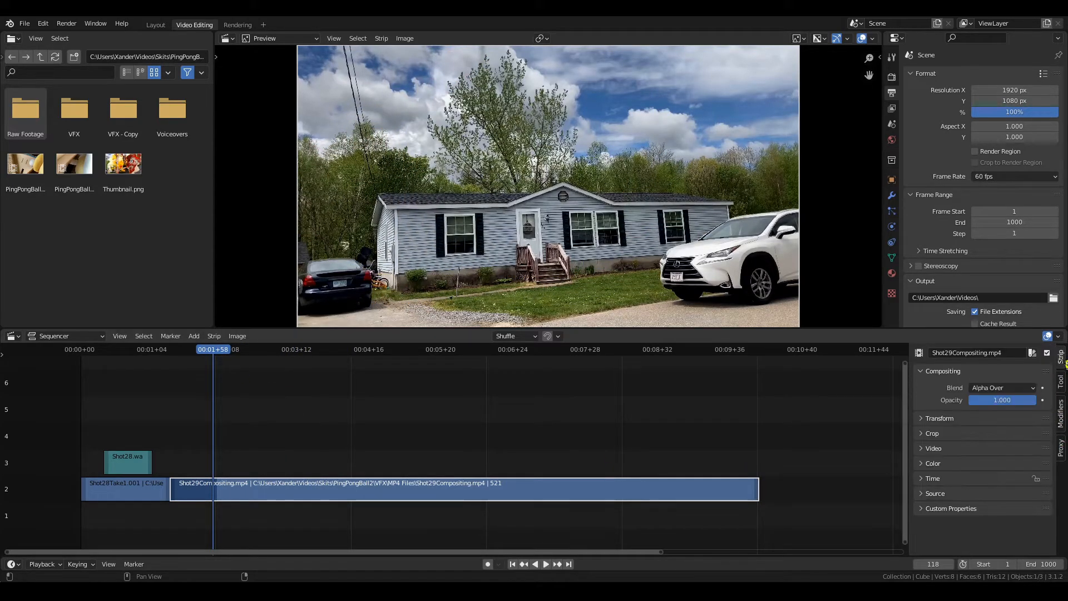
{"action": "left_click", "coordinate": [935, 465]}
{"action": "left_click_drag", "start_coordinate": [1002, 479], "coordinate": [1063, 480]}
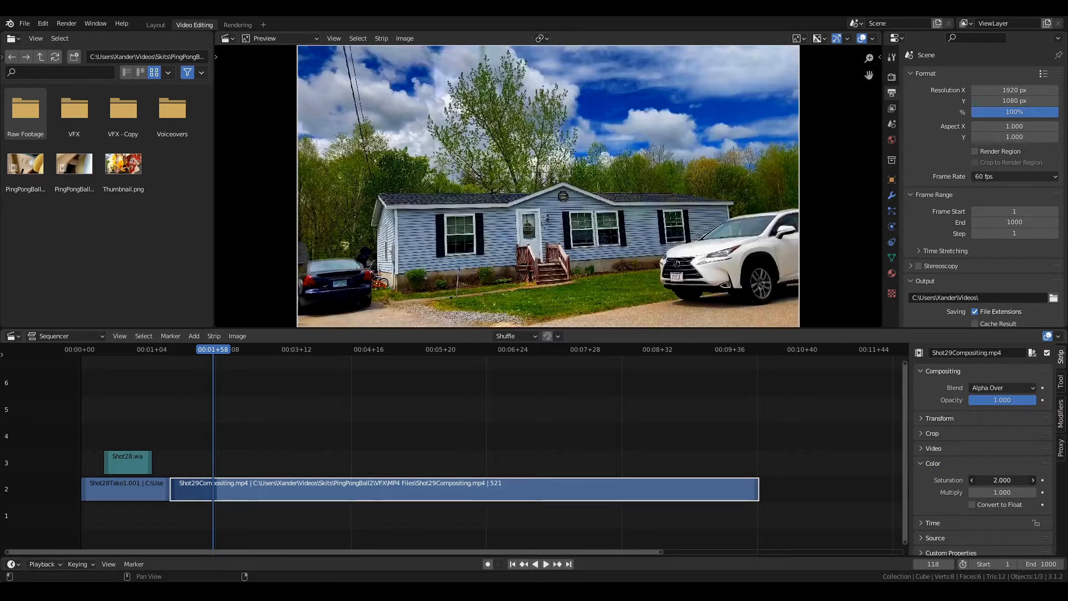
{"action": "key", "text": "space"}
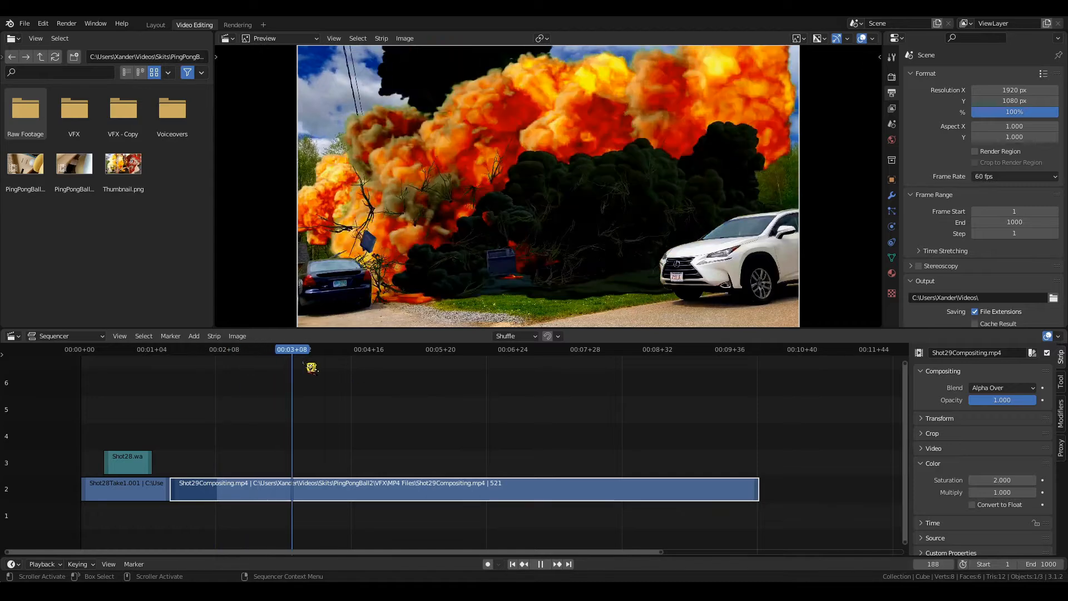
{"action": "left_click_drag", "start_coordinate": [311, 368], "coordinate": [188, 378]}
Step: Set the saturation of the Shot29Compositing.mp4 strip to 1.1 and play the clip to check the color
{"action": "left_click", "coordinate": [1010, 480]}
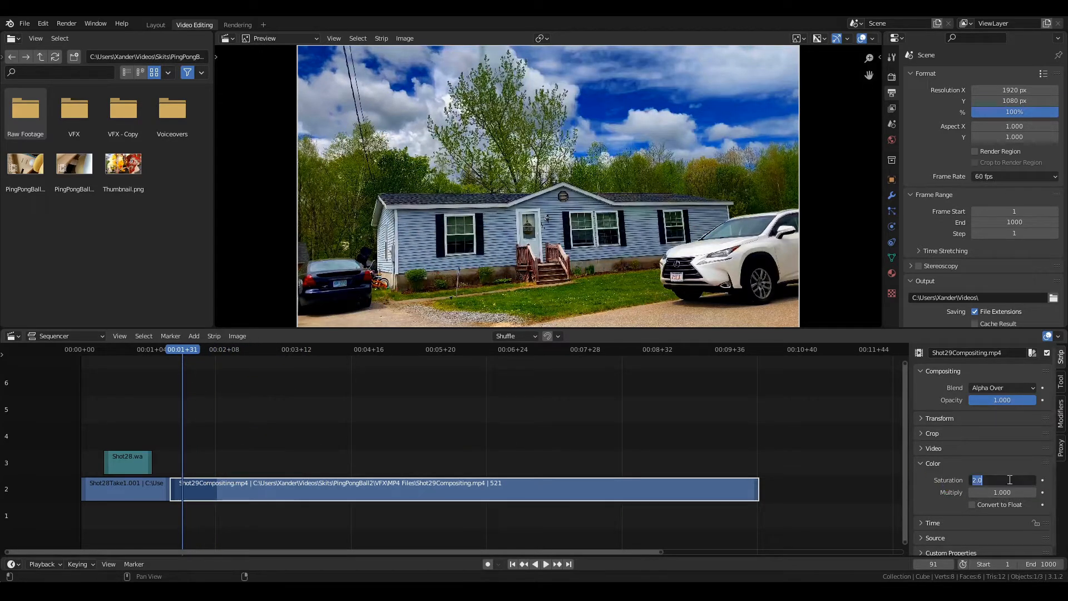
{"action": "type", "text": "1"}
{"action": "key", "text": "Return"}
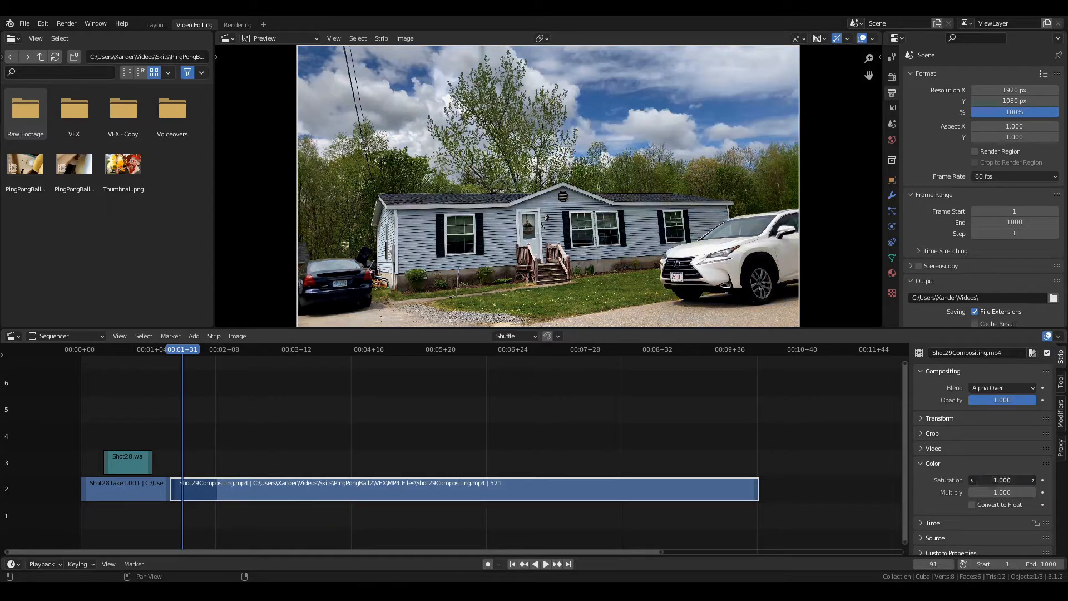
{"action": "left_click", "coordinate": [1003, 479]}
{"action": "type", "text": "1.1"}
{"action": "key", "text": "Return"}
{"action": "key", "text": "space"}
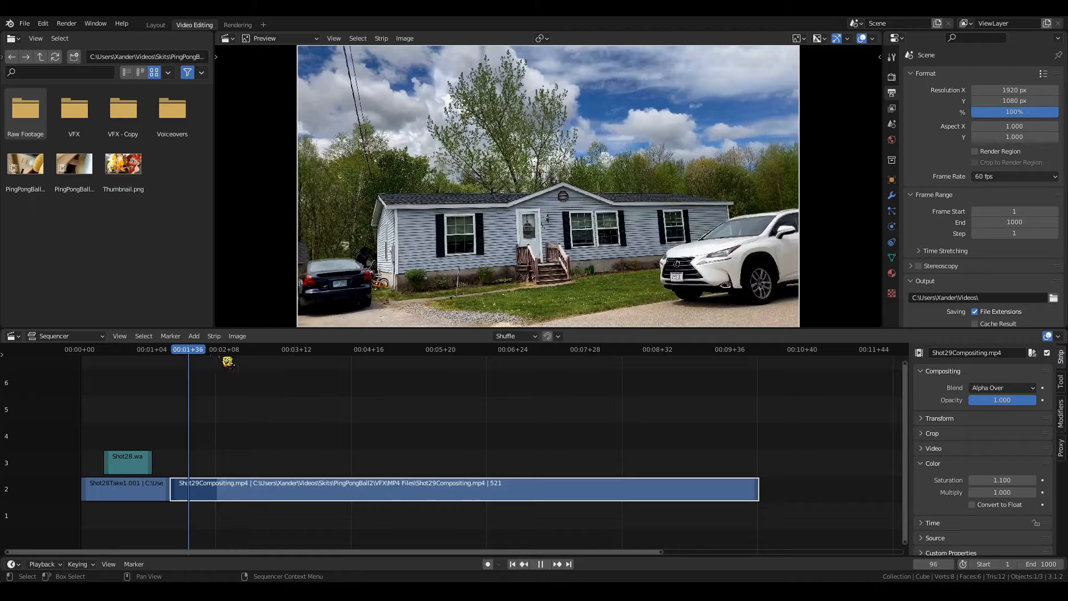
{"action": "key", "text": "space"}
Step: Set the saturation of the Shot28Take1.001 video strip to 1.1 and scrub through the clip
{"action": "left_click_drag", "start_coordinate": [276, 356], "coordinate": [163, 396]}
{"action": "left_click", "coordinate": [135, 500]}
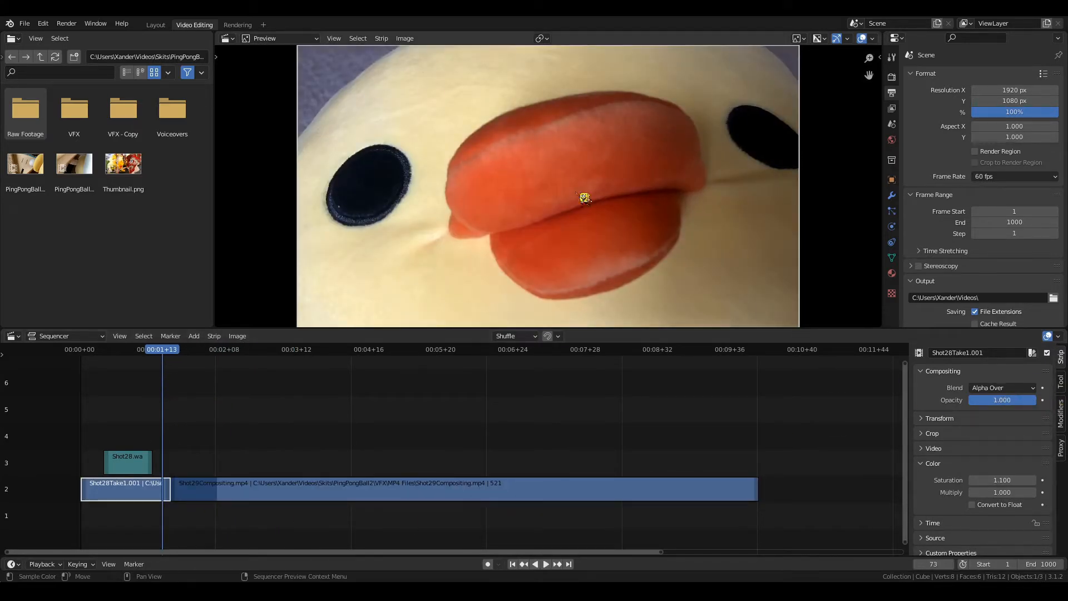
{"action": "left_click_drag", "start_coordinate": [182, 359], "coordinate": [126, 384]}
Step: Add a Hue Correct modifier to the Shot28Take1.001 strip below its Bright/Contrast modifier
{"action": "left_click", "coordinate": [1061, 413]}
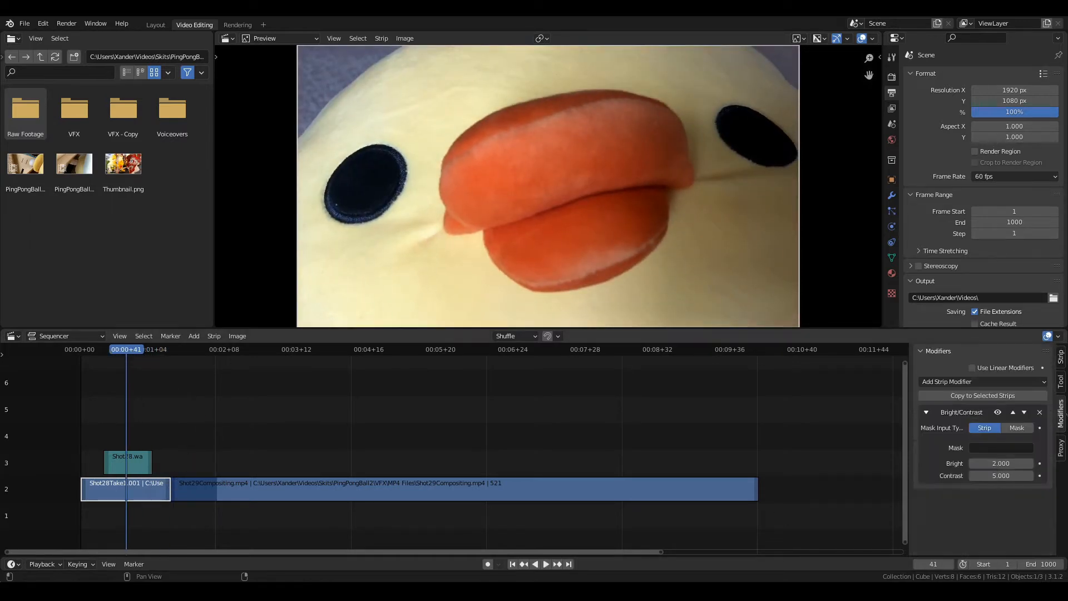
{"action": "left_click", "coordinate": [990, 383]}
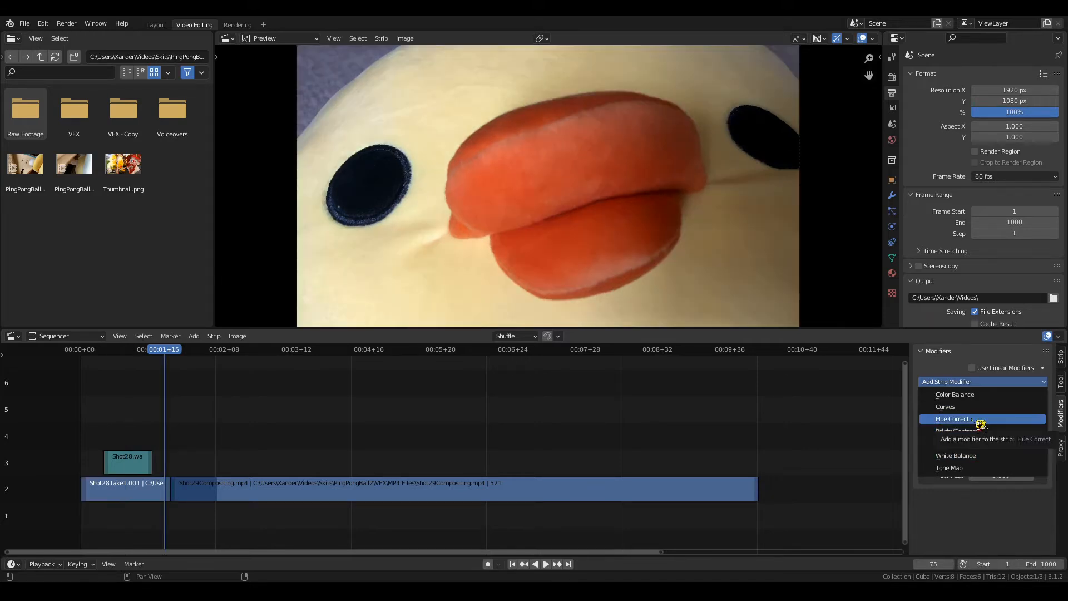
{"action": "left_click", "coordinate": [980, 420]}
{"action": "scroll", "coordinate": [990, 439], "scroll_direction": "down", "scroll_amount": 5}
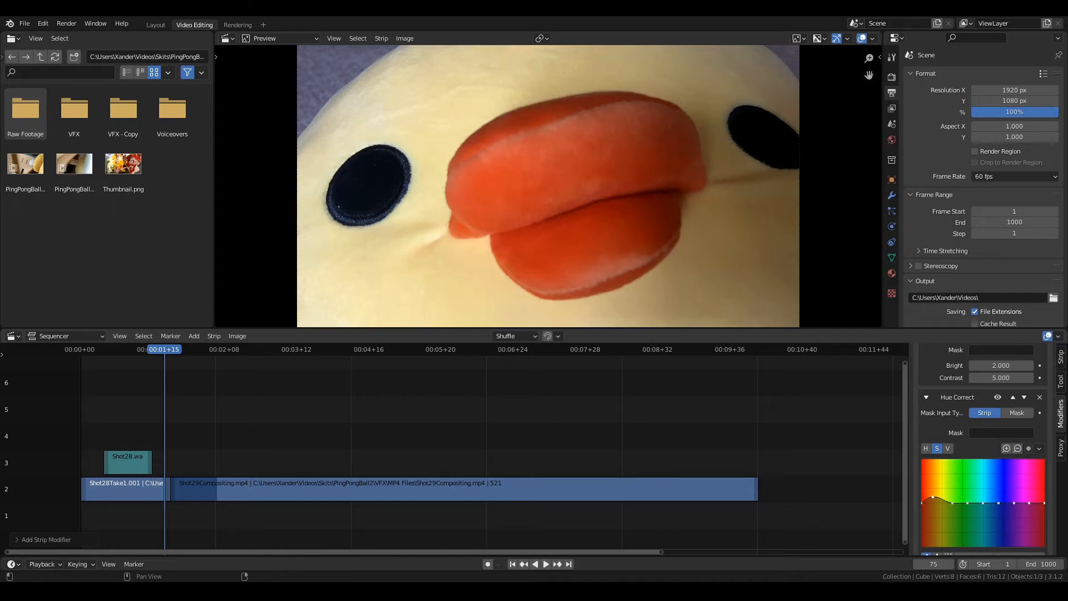
Step: Adjust the red-orange end of the Hue Correct saturation and hue curves to tune the duck's beak color
{"action": "mouse_move", "coordinate": [941, 503]}
{"action": "left_mouse_down"}
{"action": "mouse_move", "coordinate": [940, 514]}
{"action": "mouse_move", "coordinate": [941, 466]}
{"action": "mouse_move", "coordinate": [940, 516]}
{"action": "mouse_move", "coordinate": [937, 499]}
{"action": "left_mouse_up"}
{"action": "left_click_drag", "start_coordinate": [923, 517], "coordinate": [940, 493]}
{"action": "left_click", "coordinate": [927, 448]}
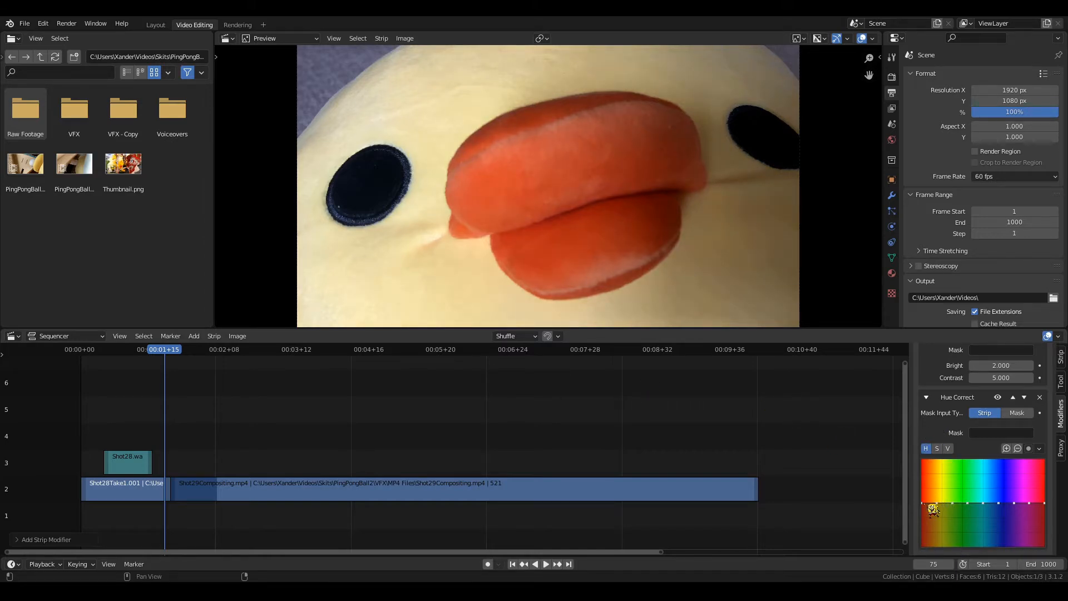
{"action": "left_click_drag", "start_coordinate": [932, 508], "coordinate": [930, 501]}
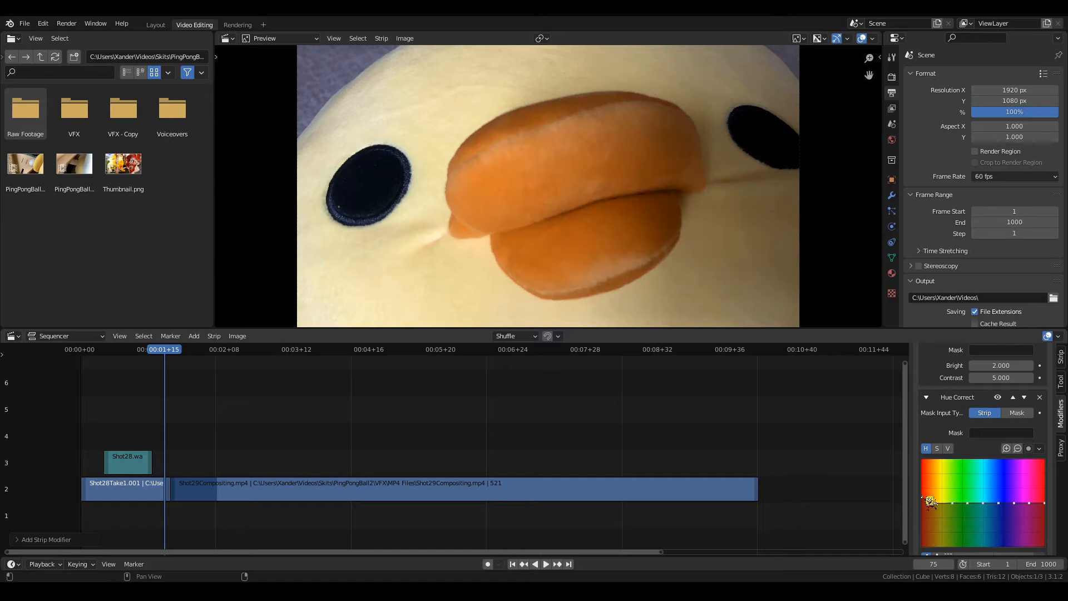
{"action": "left_click_drag", "start_coordinate": [923, 497], "coordinate": [929, 509]}
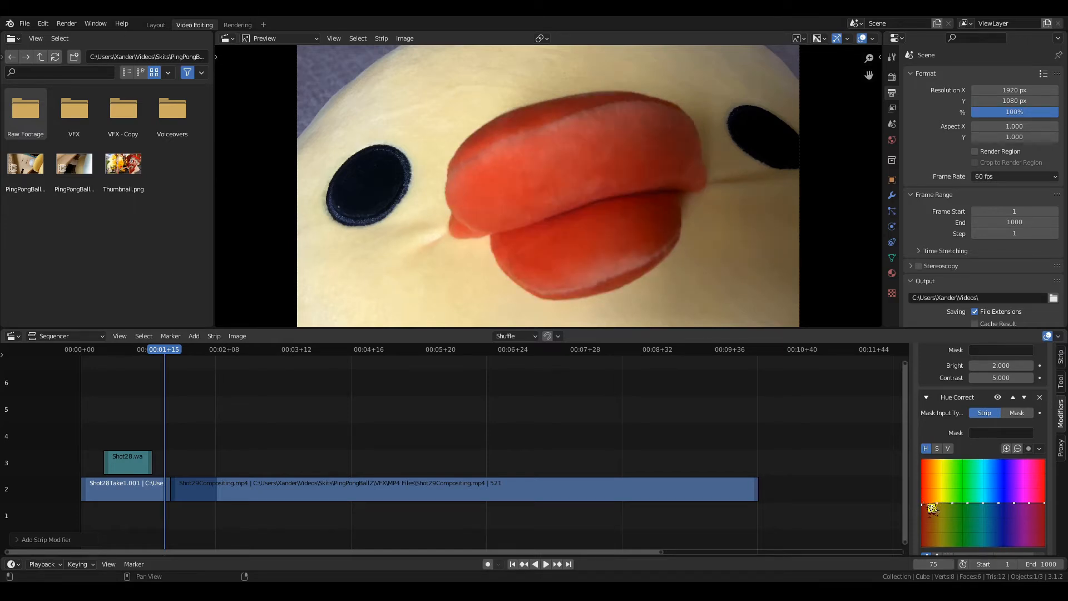
{"action": "left_click_drag", "start_coordinate": [929, 508], "coordinate": [929, 504]}
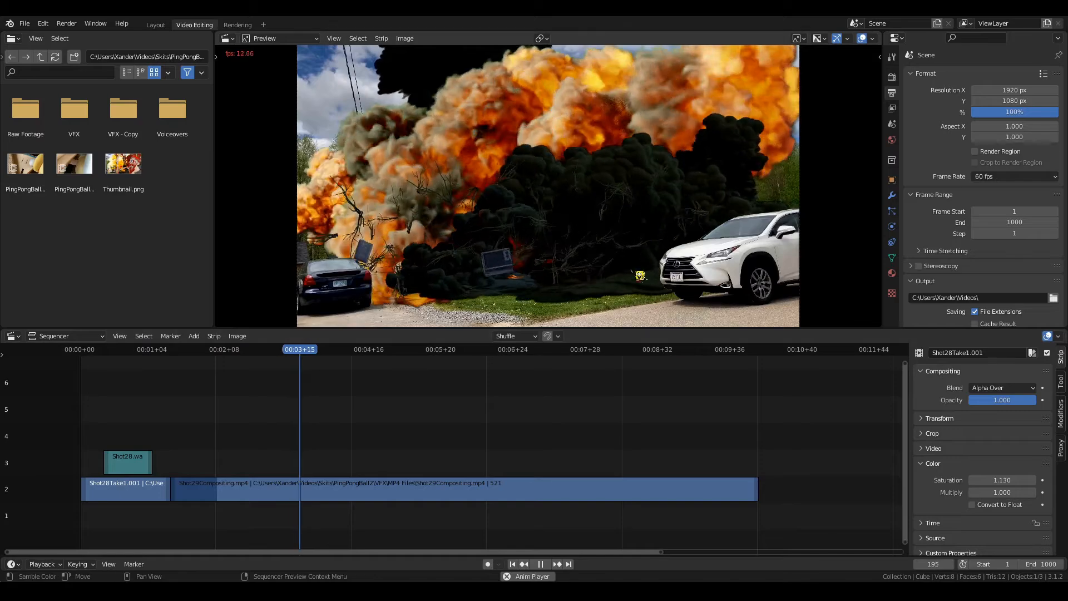
Step: Play both clips from several points, including from frame 1, to check the color correction across the cut
{"action": "left_click", "coordinate": [241, 350]}
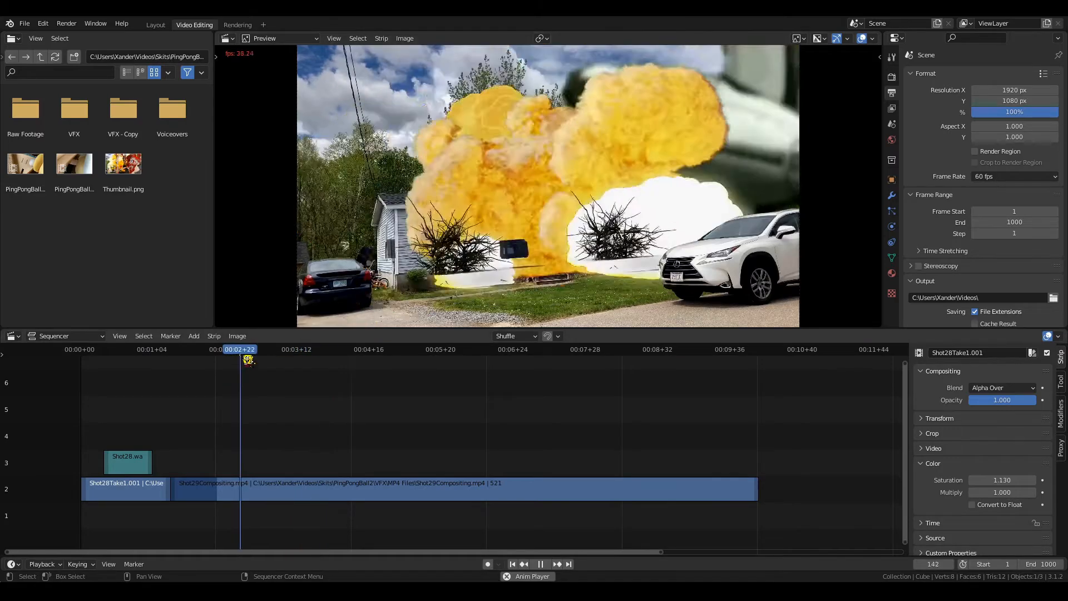
{"action": "left_click", "coordinate": [248, 359]}
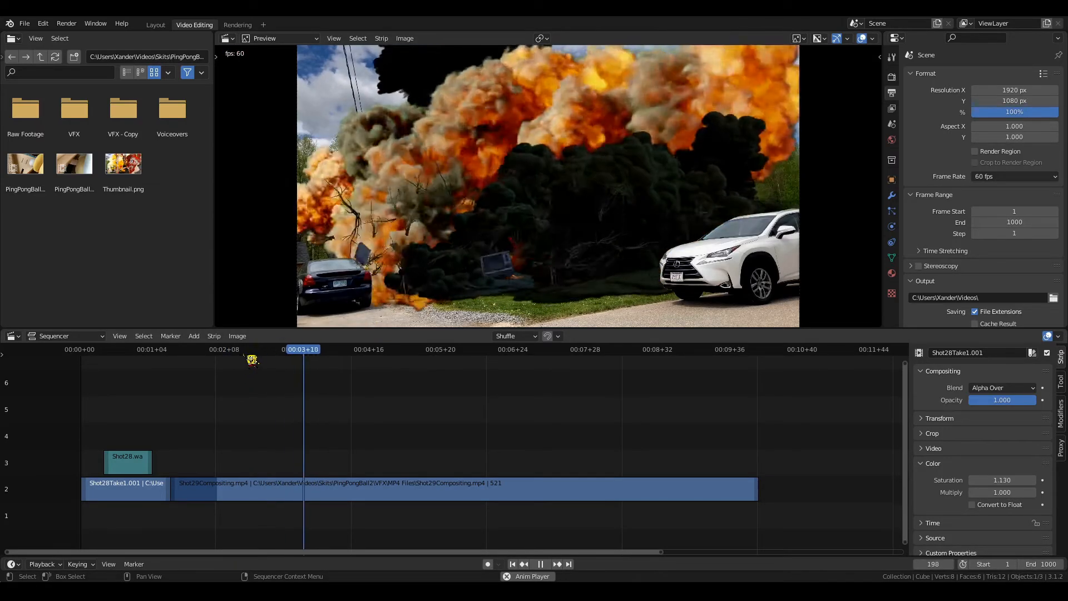
{"action": "left_click", "coordinate": [114, 356]}
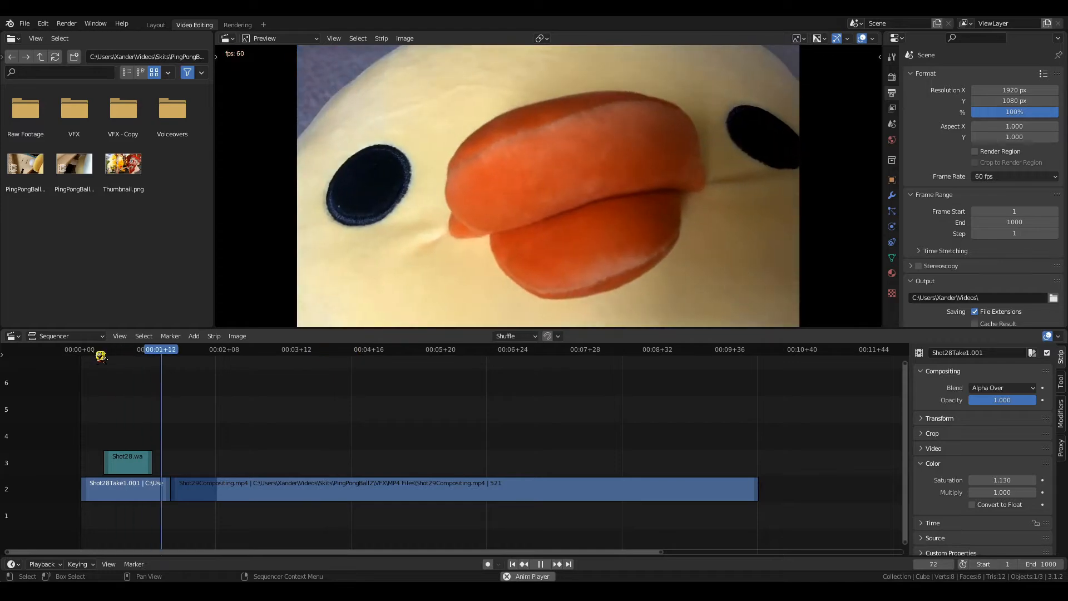
{"action": "left_click", "coordinate": [89, 355]}
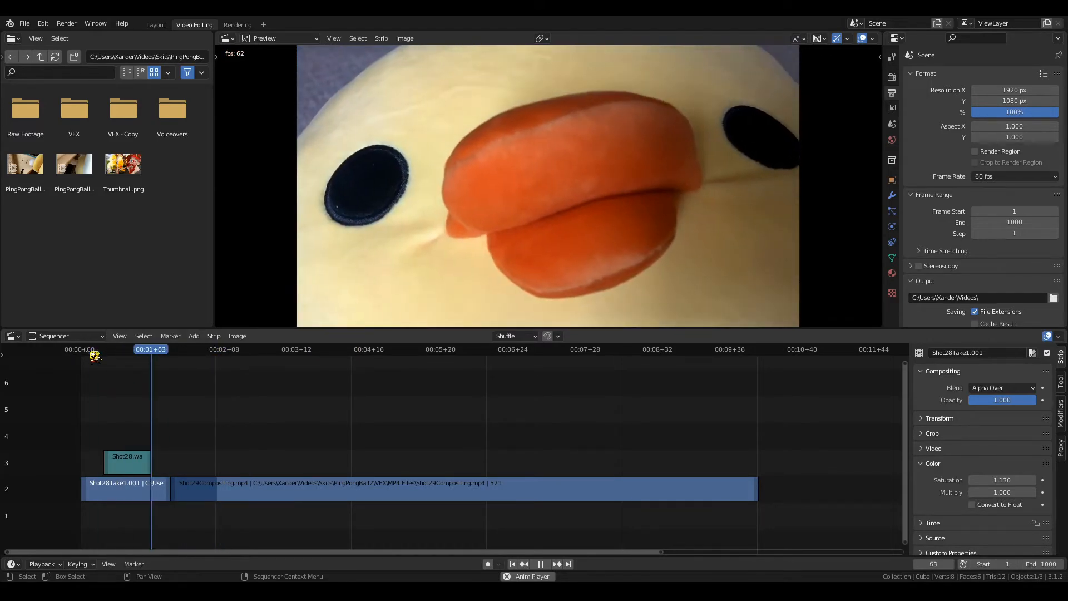
{"action": "left_click", "coordinate": [93, 356]}
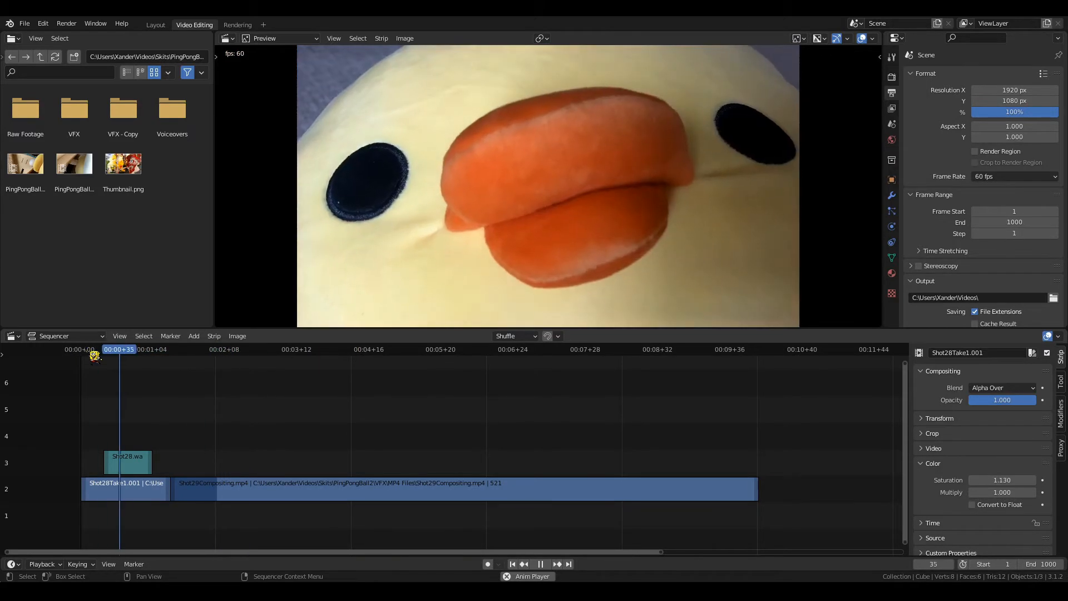
{"action": "left_click", "coordinate": [84, 351]}
{"action": "left_click", "coordinate": [84, 350]}
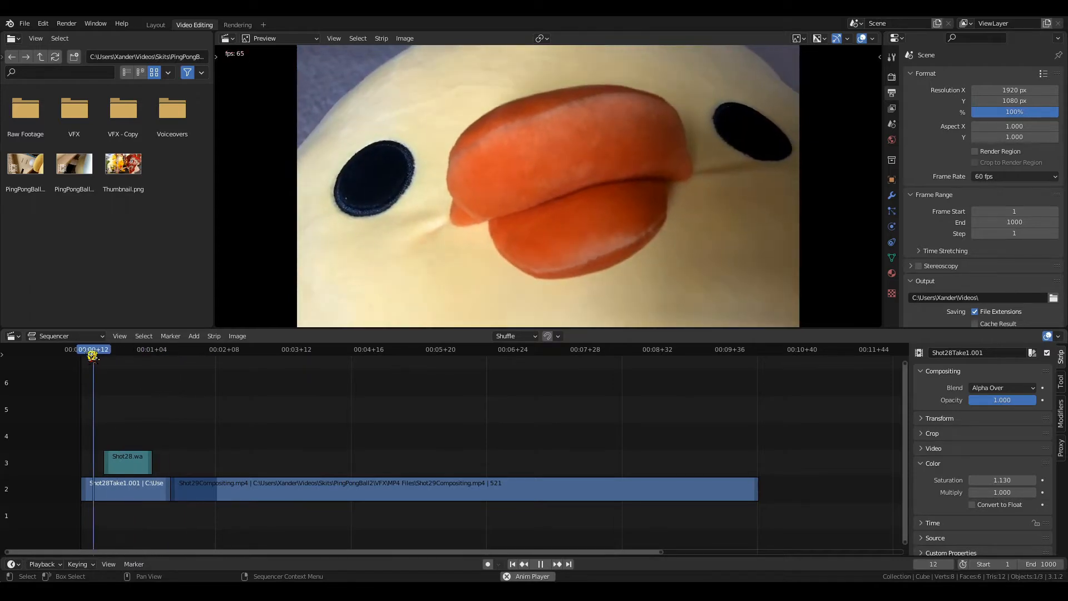
{"action": "key", "text": "space"}
{"action": "left_click", "coordinate": [84, 351]}
{"action": "key", "text": "Left"}
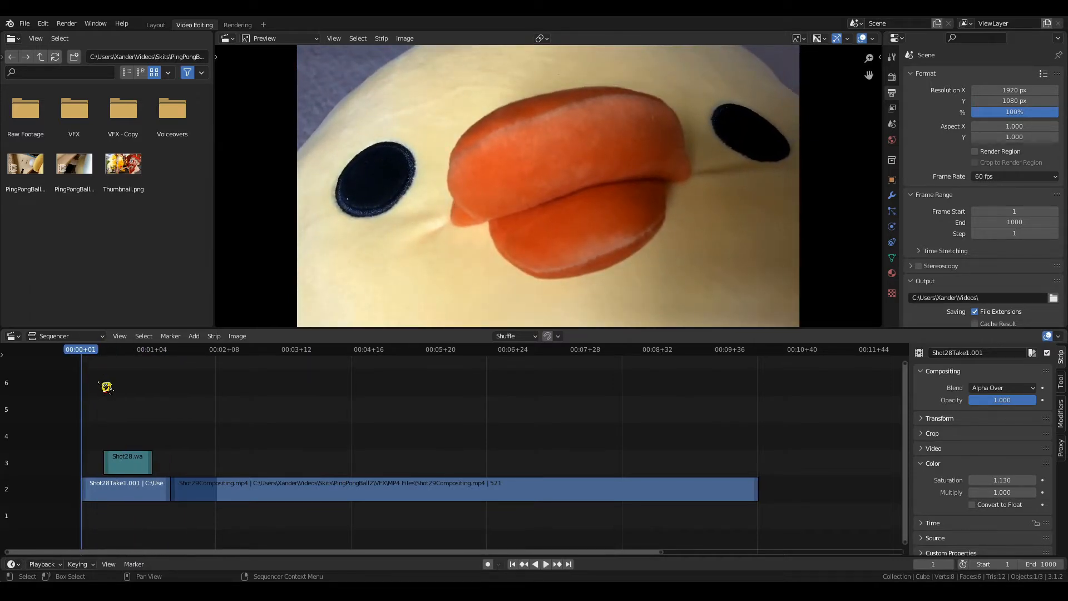
{"action": "key", "text": "space"}
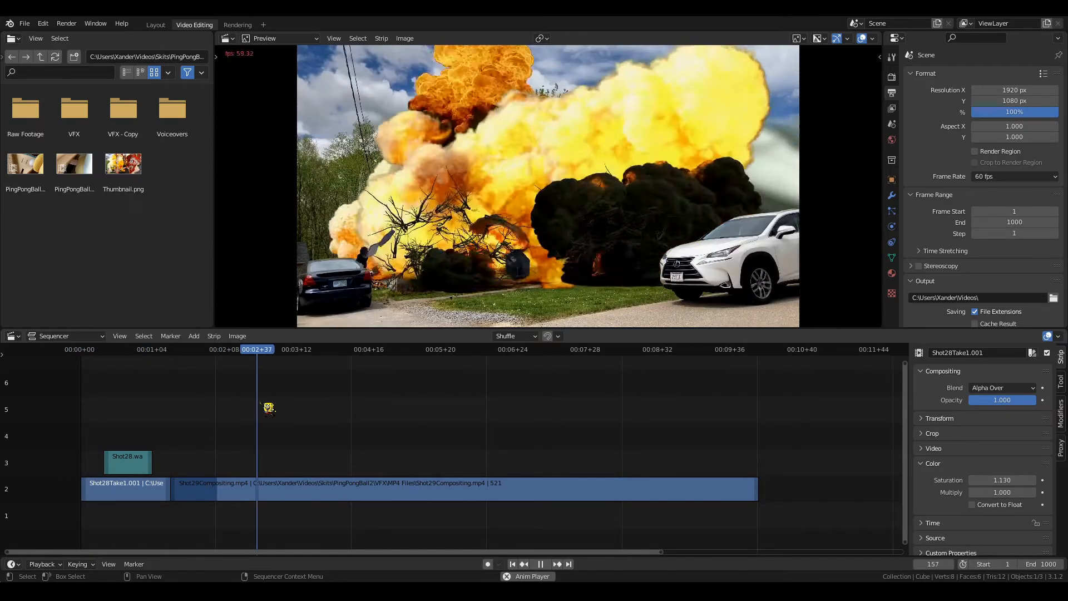
Step: Set the X and Y scale of the Shot29Compositing.mp4 strip to 1.2 with the playhead at frame 80
{"action": "left_click_drag", "start_coordinate": [269, 407], "coordinate": [180, 509]}
{"action": "left_click", "coordinate": [267, 489]}
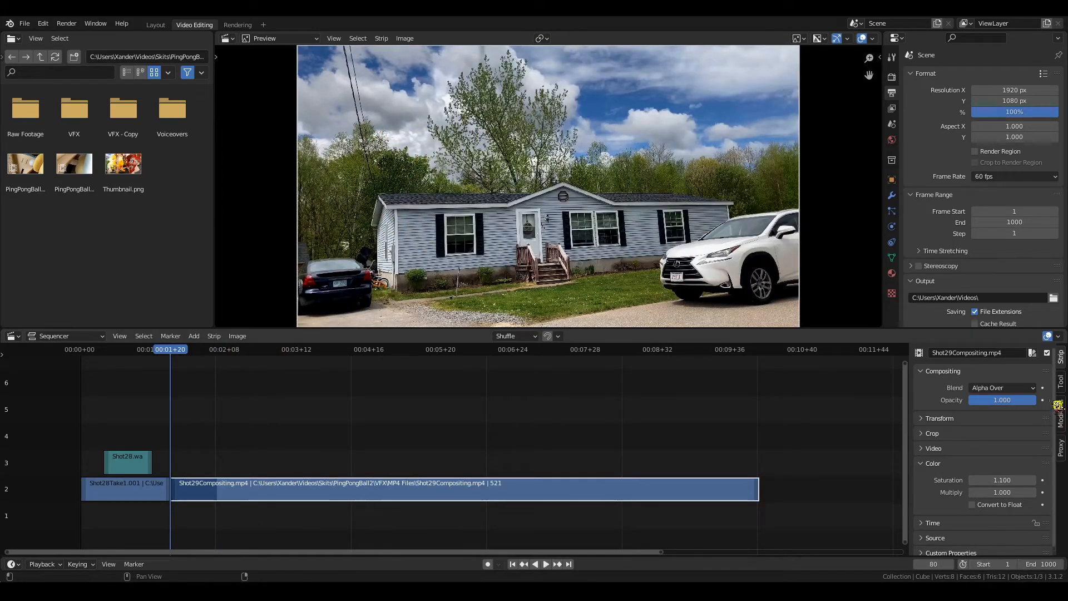
{"action": "left_click", "coordinate": [943, 418]}
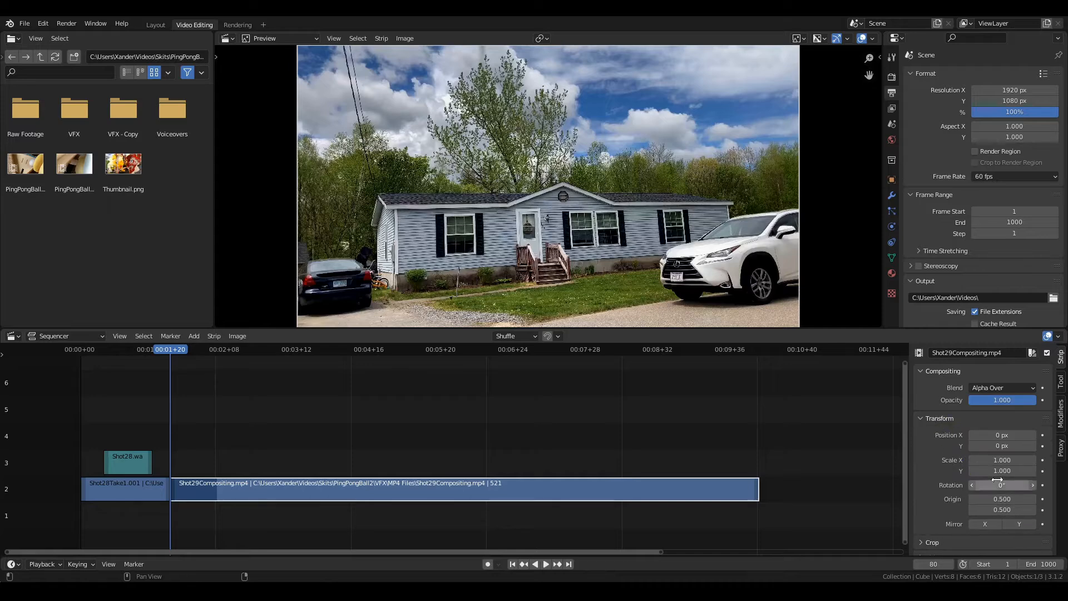
{"action": "scroll", "coordinate": [1050, 383], "scroll_direction": "down", "scroll_amount": 3}
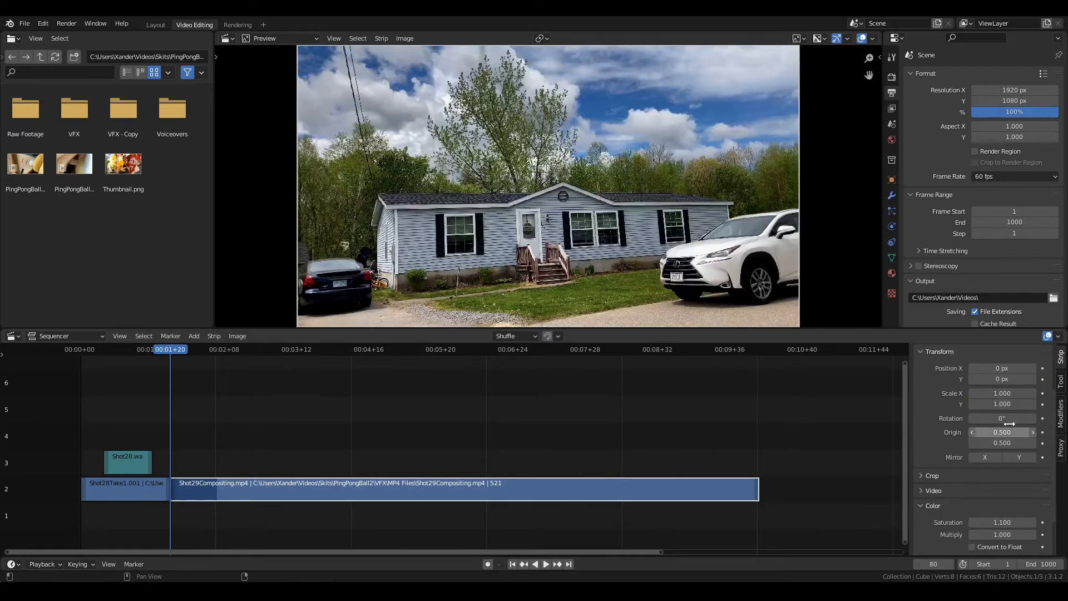
{"action": "left_click", "coordinate": [1003, 393]}
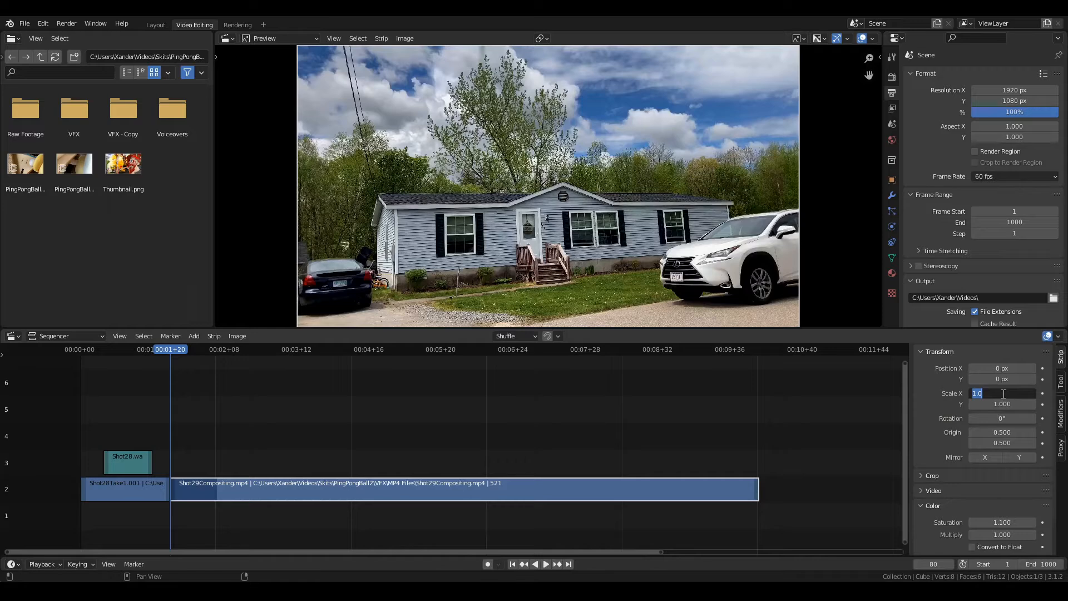
{"action": "type", "text": "1.2"}
{"action": "key", "text": "Return"}
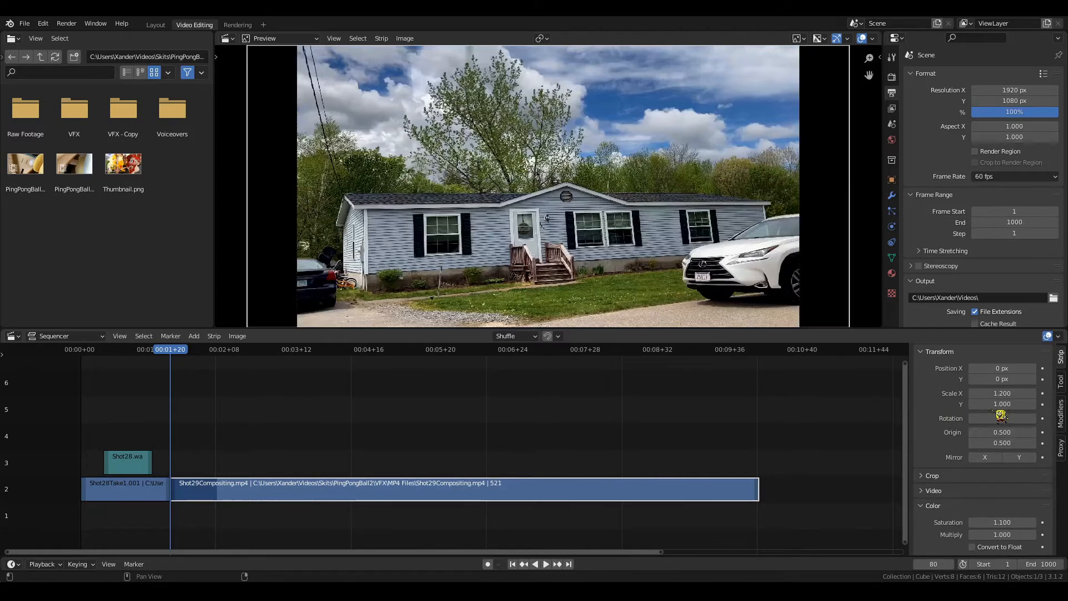
{"action": "left_click", "coordinate": [1003, 404]}
{"action": "type", "text": "1.2"}
{"action": "key", "text": "Return"}
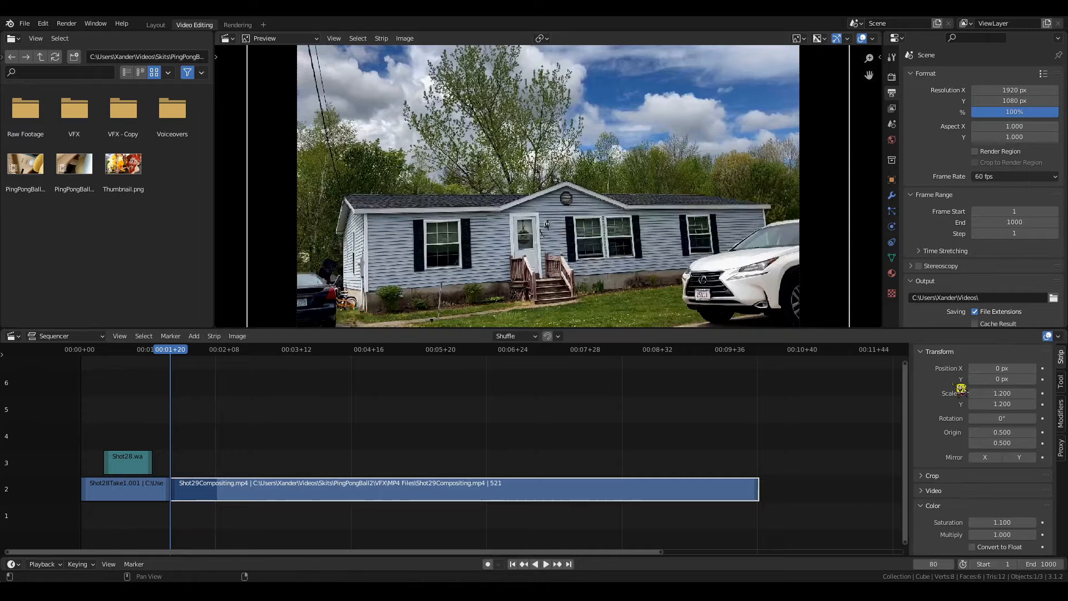
Step: Keyframe the X and Y values of the Shot29Compositing.mp4 strip's scale and position at frame 80
{"action": "left_click", "coordinate": [1042, 394]}
{"action": "left_click", "coordinate": [1042, 404]}
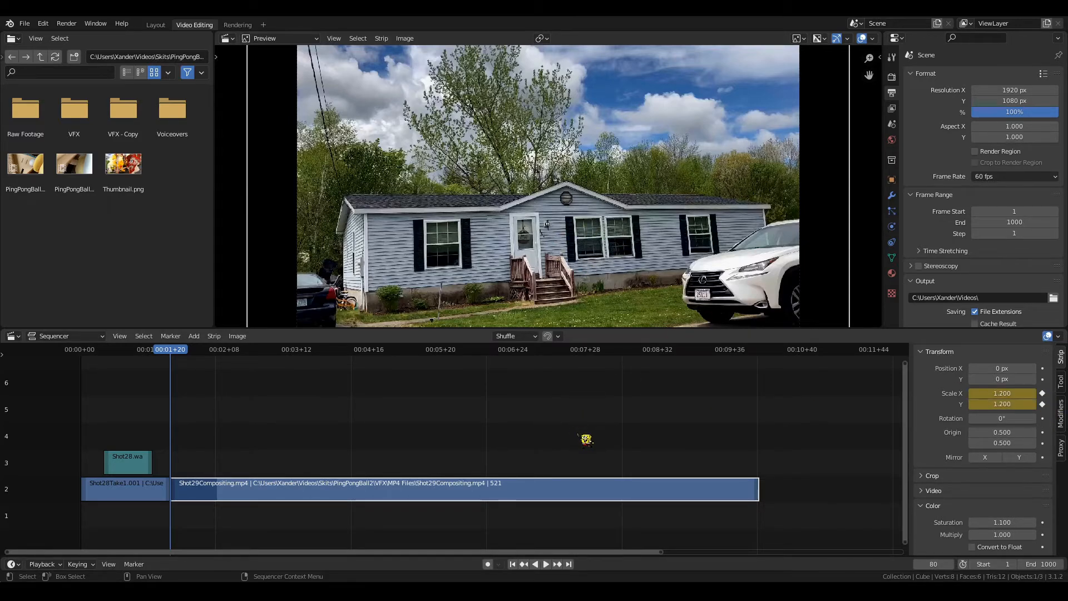
{"action": "left_click", "coordinate": [1042, 368]}
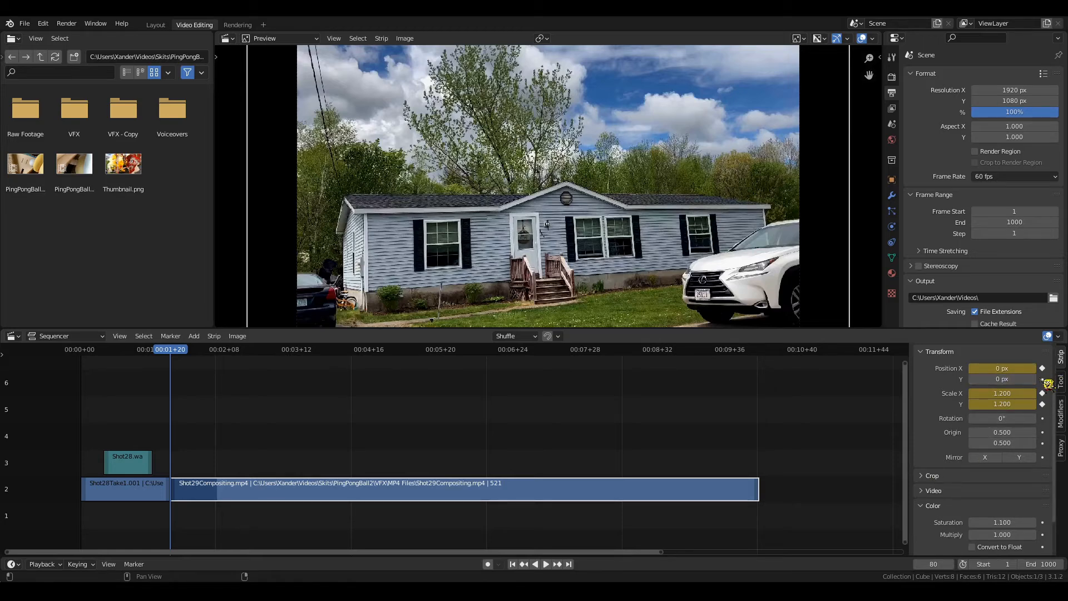
{"action": "left_click", "coordinate": [1042, 380]}
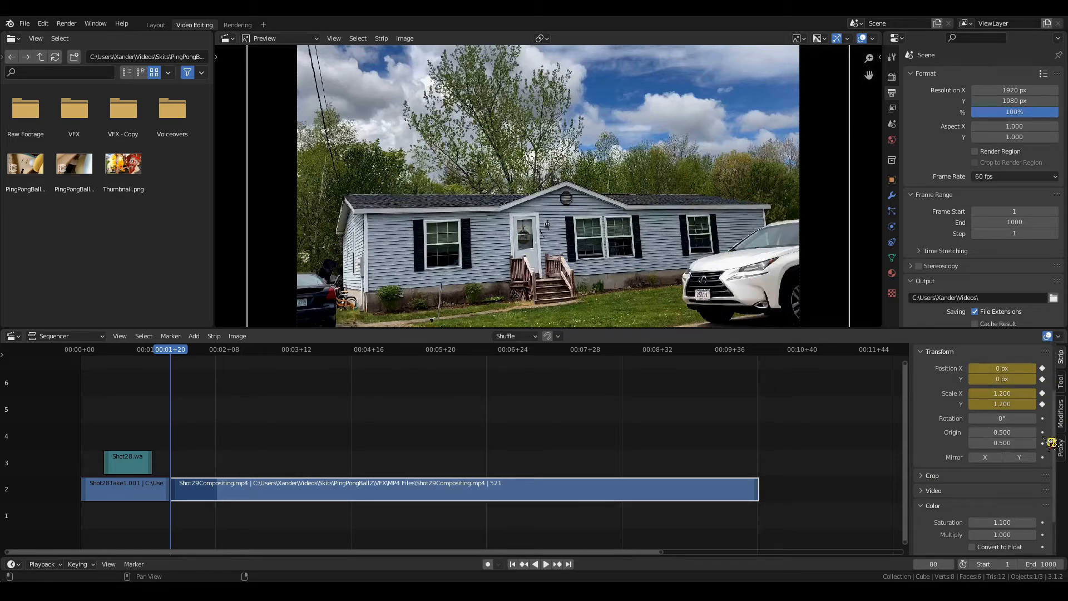
Step: At frame 121, keyframe the Shot29Compositing.mp4 strip's X and Y scale at 1.1 and play back the zoom
{"action": "key", "text": "Right"}
{"action": "key", "text": "Right"}
{"action": "key", "text": "Right"}
{"action": "key", "text": "Right"}
{"action": "key", "text": "Right"}
{"action": "key", "text": "Right"}
{"action": "key", "text": "Right"}
{"action": "key", "text": "Right"}
{"action": "key", "text": "Right"}
{"action": "key", "text": "Right"}
{"action": "key", "text": "Right"}
{"action": "key", "text": "Right"}
{"action": "key", "text": "Right"}
{"action": "key", "text": "Right"}
{"action": "key", "text": "Right"}
{"action": "key", "text": "Right"}
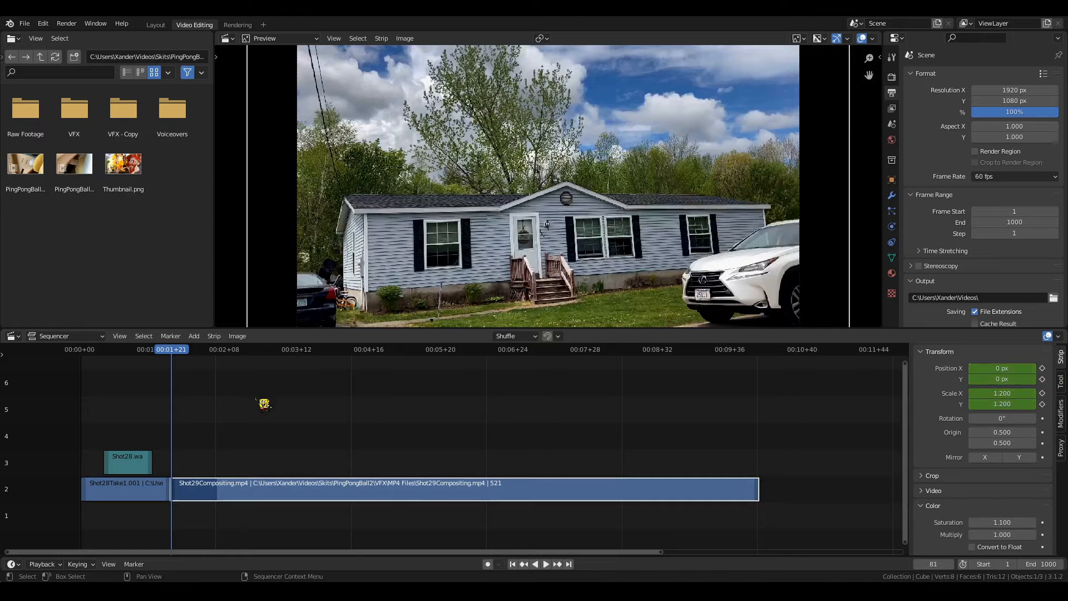
{"action": "key", "text": "Right"}
{"action": "key", "text": "Right"}
{"action": "key", "text": "Right"}
{"action": "key", "text": "Right"}
{"action": "key", "text": "Right"}
{"action": "key", "text": "Right"}
{"action": "key", "text": "Right"}
{"action": "key", "text": "Right"}
{"action": "key", "text": "Right"}
{"action": "key", "text": "Right"}
{"action": "key", "text": "Right"}
{"action": "key", "text": "Right"}
{"action": "key", "text": "Right"}
{"action": "key", "text": "Right"}
{"action": "key", "text": "Right"}
{"action": "key", "text": "Right"}
{"action": "key", "text": "Right"}
{"action": "key", "text": "Right"}
{"action": "key", "text": "Right"}
{"action": "key", "text": "Right"}
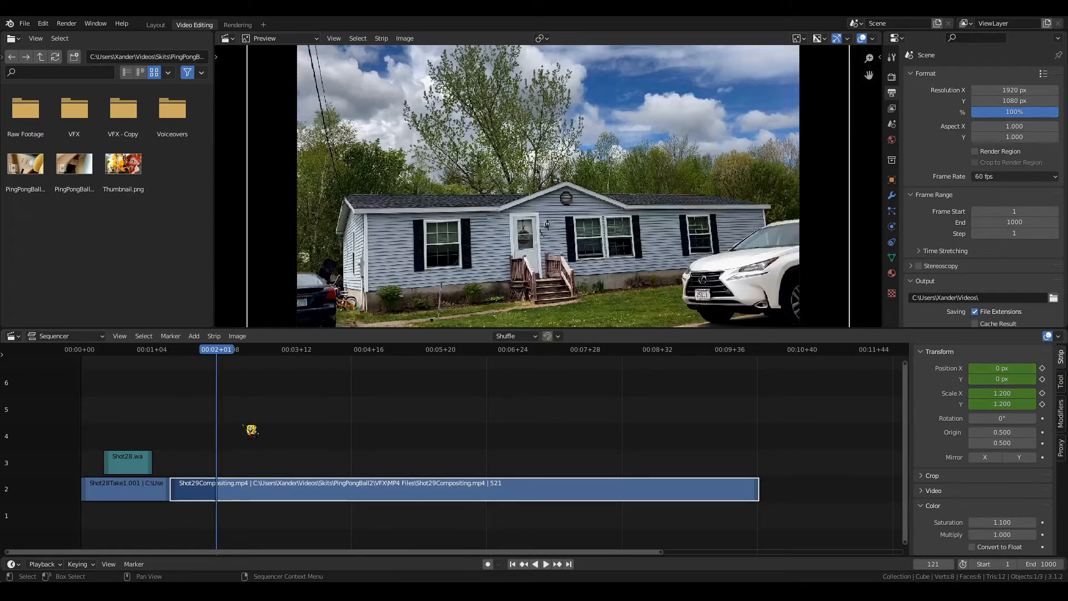
{"action": "key", "text": "Right"}
{"action": "left_click", "coordinate": [1012, 392]}
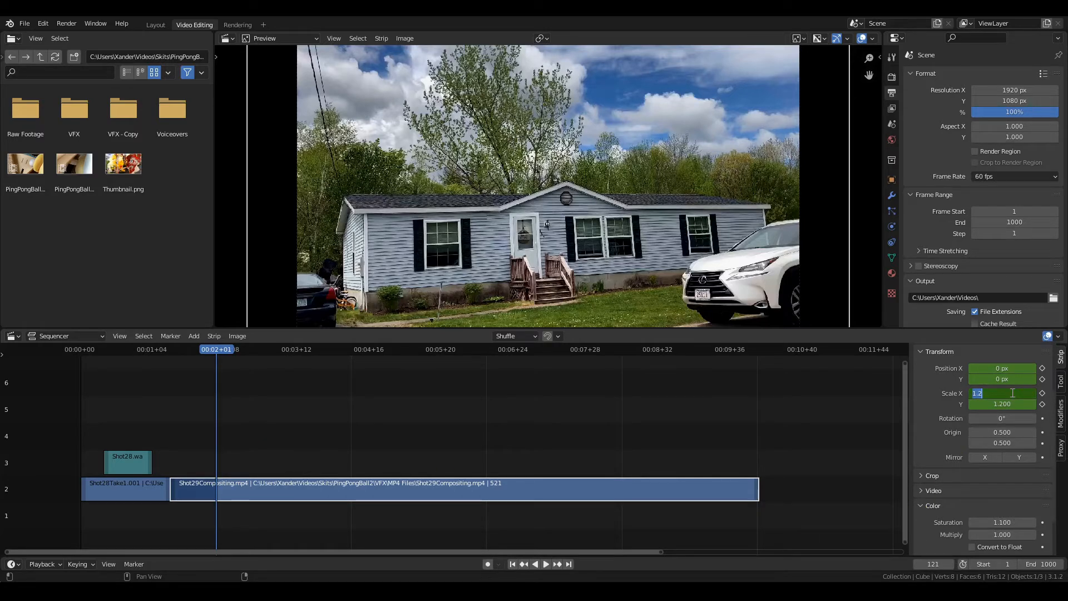
{"action": "type", "text": "1.1"}
{"action": "key", "text": "Return"}
{"action": "left_click", "coordinate": [999, 404]}
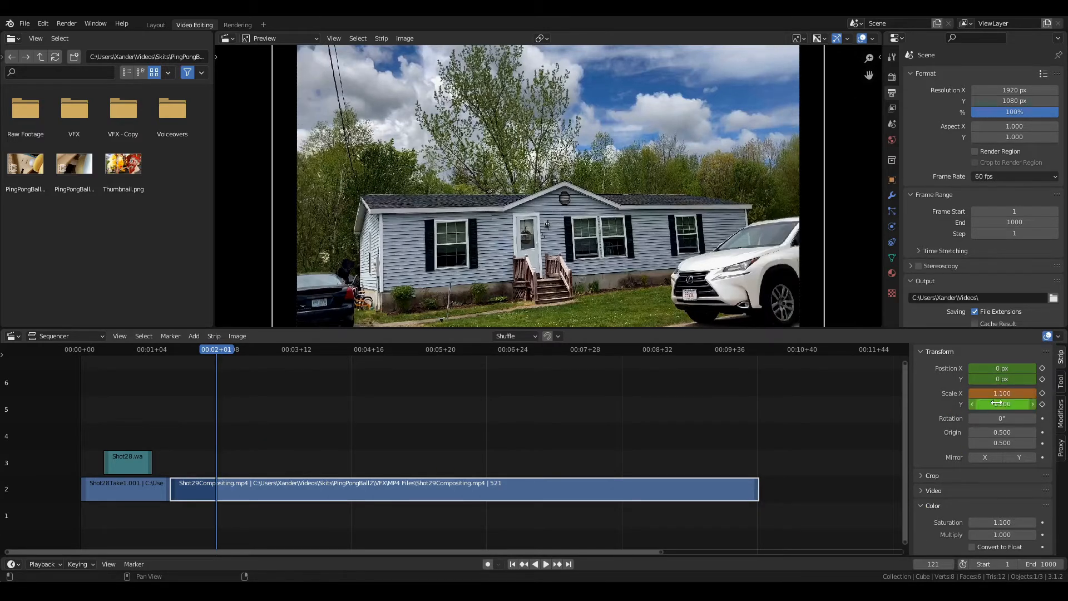
{"action": "type", "text": "1.1"}
{"action": "key", "text": "Return"}
{"action": "left_click", "coordinate": [1042, 392]}
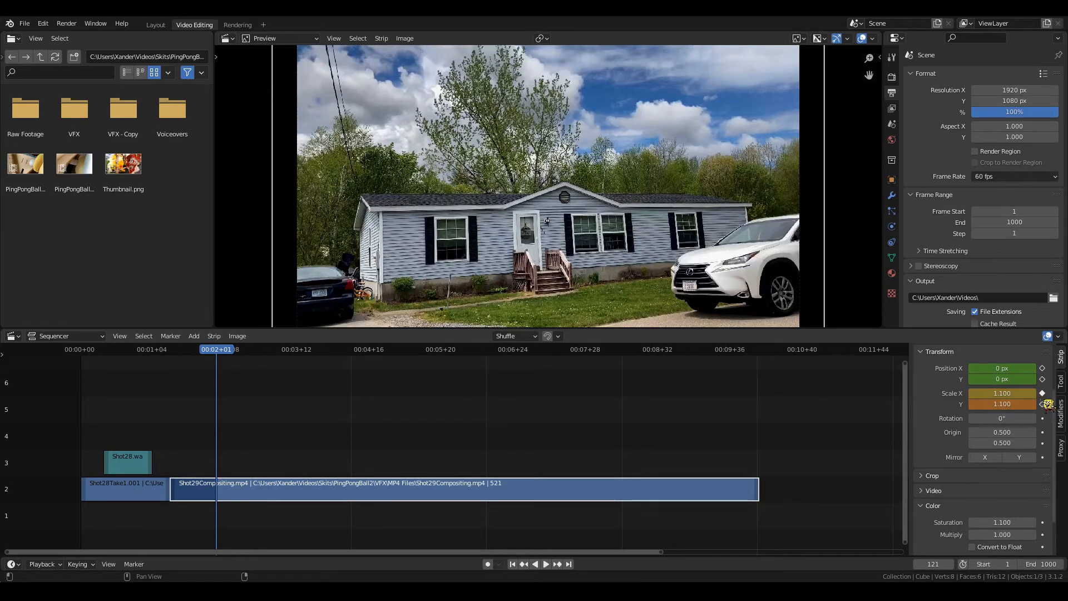
{"action": "left_click", "coordinate": [1042, 404]}
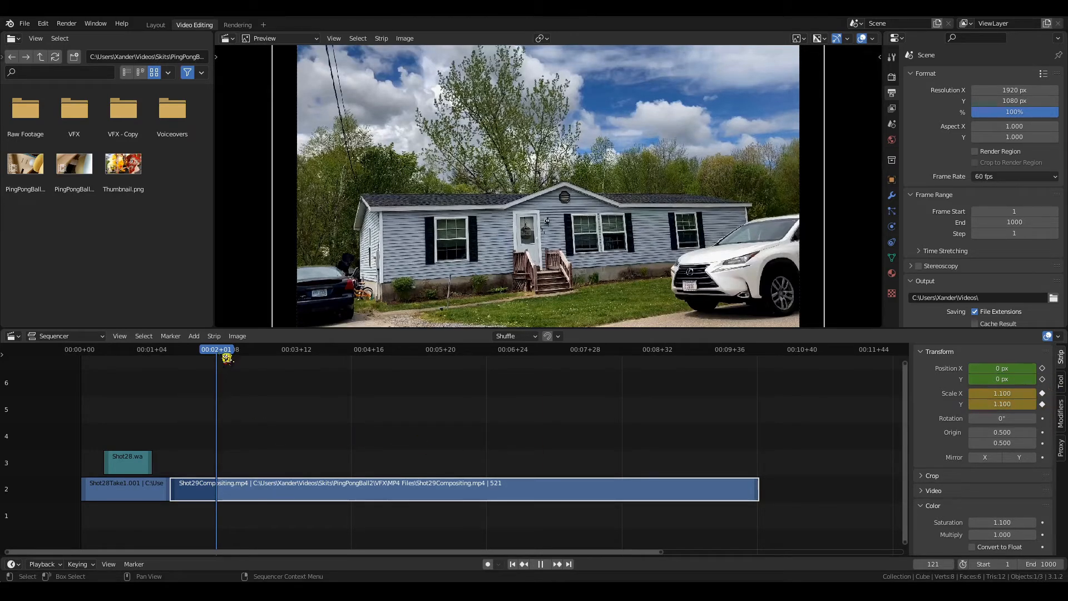
{"action": "left_click_drag", "start_coordinate": [226, 350], "coordinate": [180, 360]}
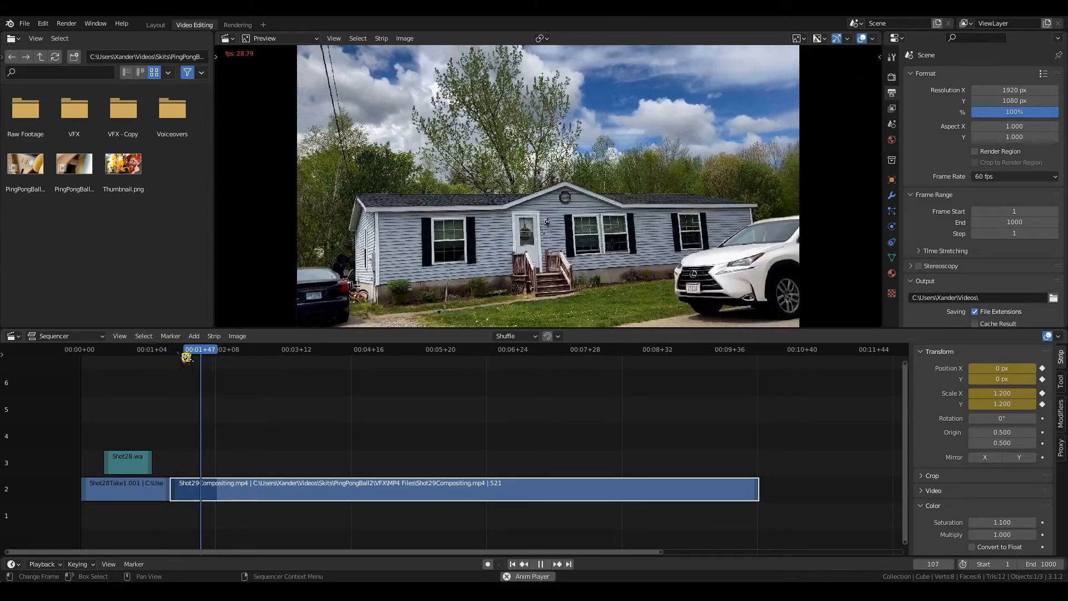
{"action": "left_click_drag", "start_coordinate": [183, 359], "coordinate": [227, 388]}
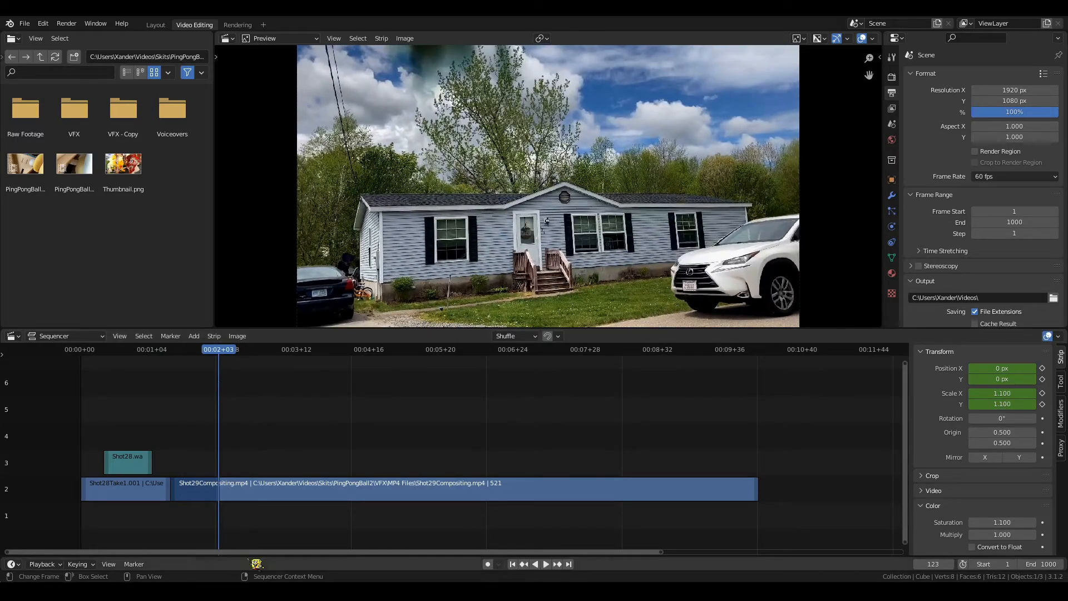
Step: Enlarge the timeline editor upward below the sequencer to make room for the keyframes
{"action": "left_click", "coordinate": [20, 563]}
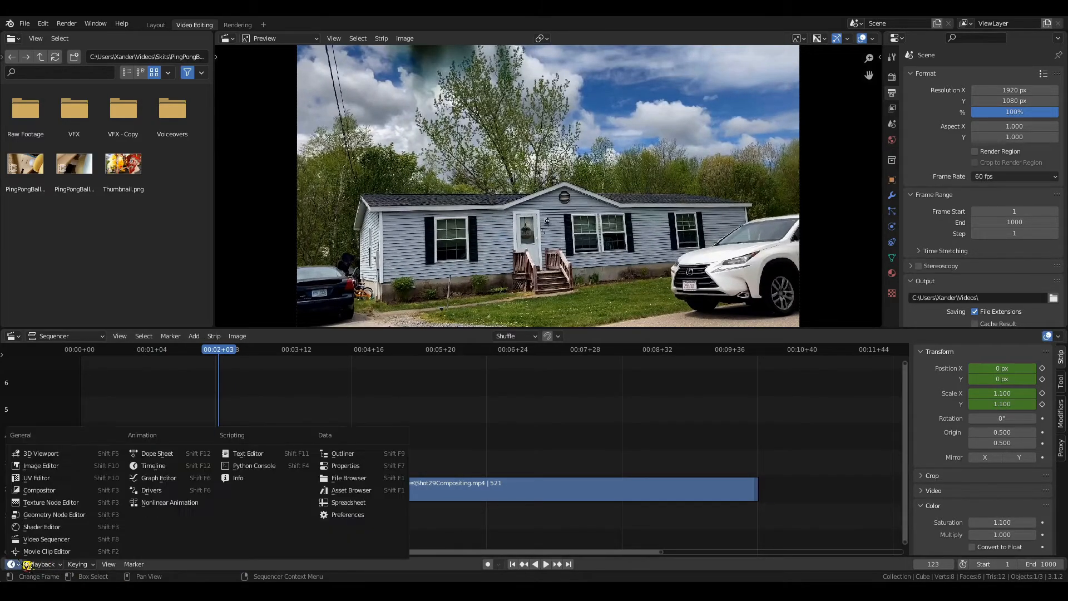
{"action": "key", "text": "Escape"}
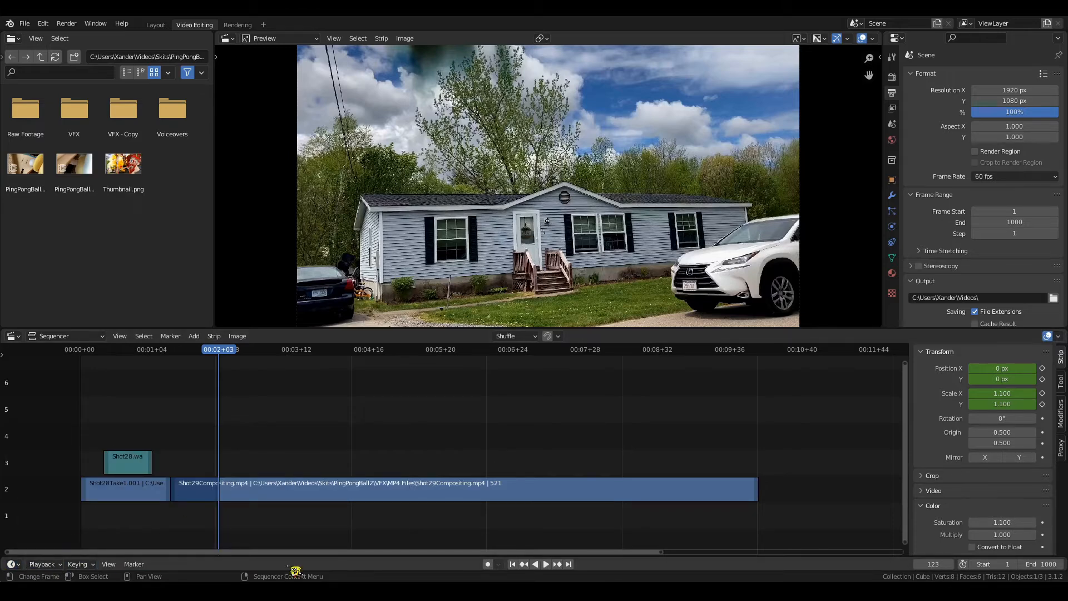
{"action": "left_click_drag", "start_coordinate": [304, 554], "coordinate": [326, 410]}
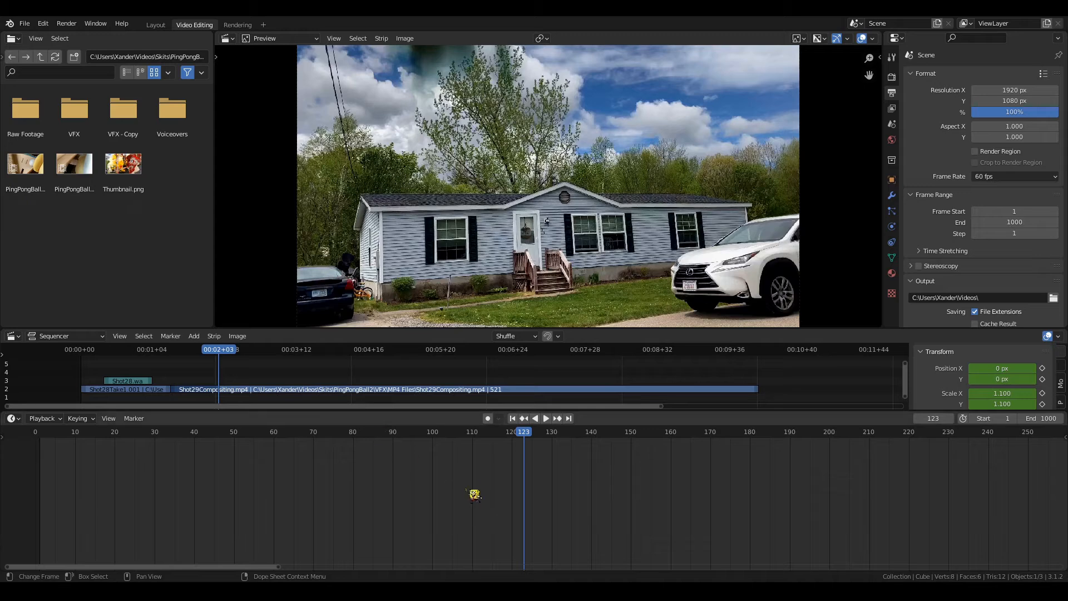
{"action": "middle_click_drag", "start_coordinate": [467, 493], "coordinate": [423, 562]}
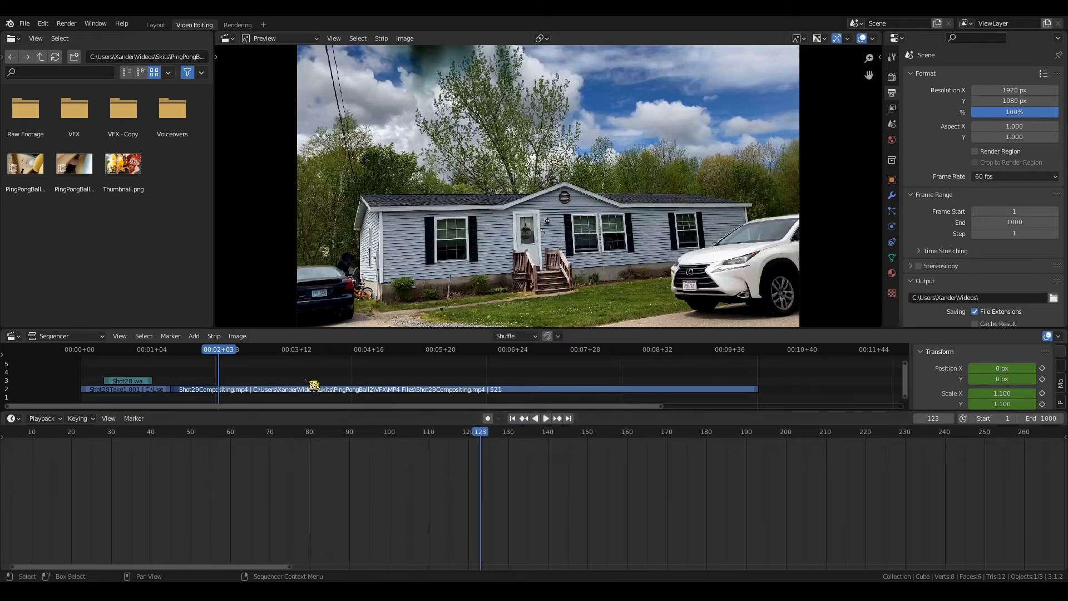
Step: Move the Shot29Compositing.mp4 strip's second zoom keyframe to frame 200 and play back the slower zoom
{"action": "left_click", "coordinate": [295, 389]}
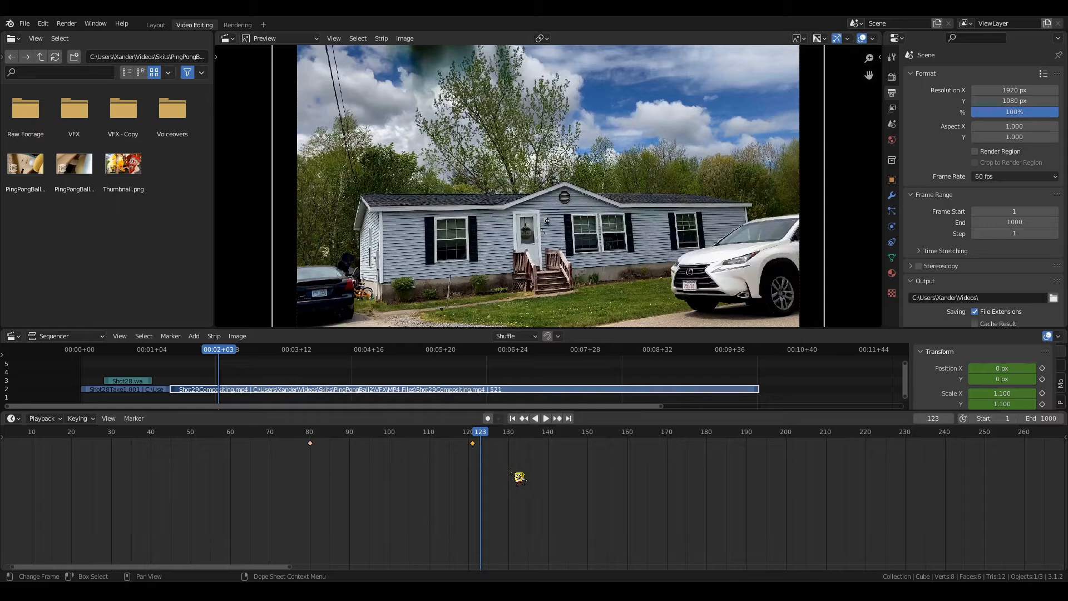
{"action": "key", "text": "g"}
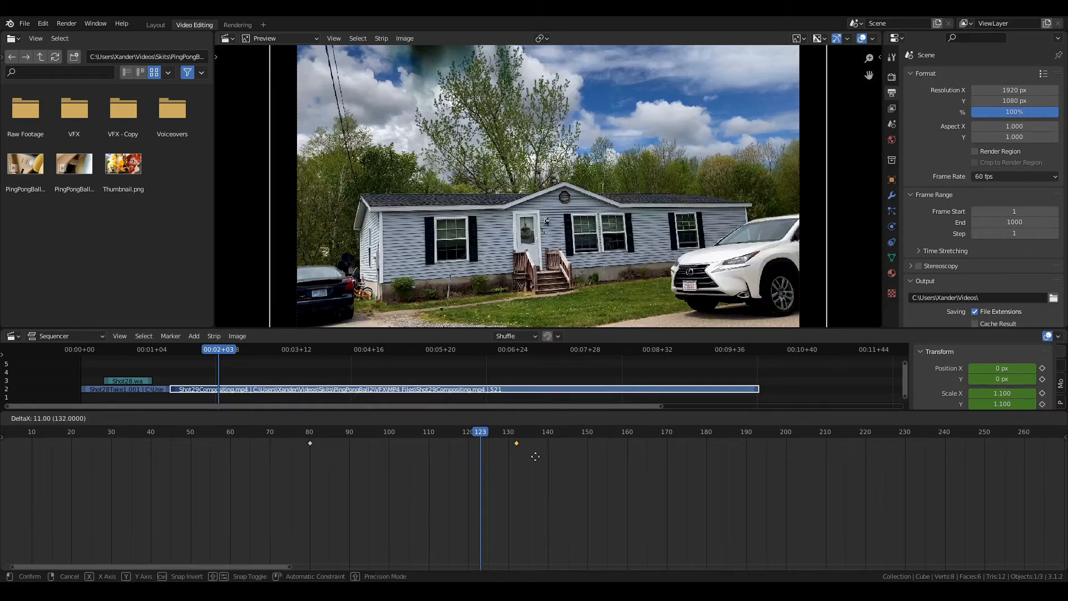
{"action": "left_click", "coordinate": [605, 469]}
{"action": "left_click", "coordinate": [546, 418]}
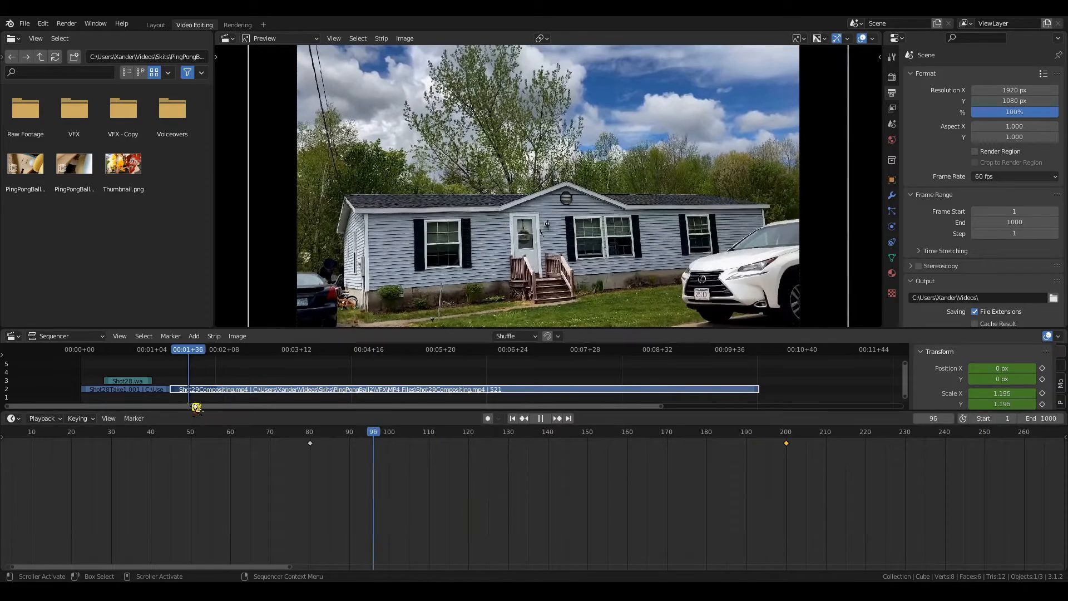
{"action": "key", "text": "Escape"}
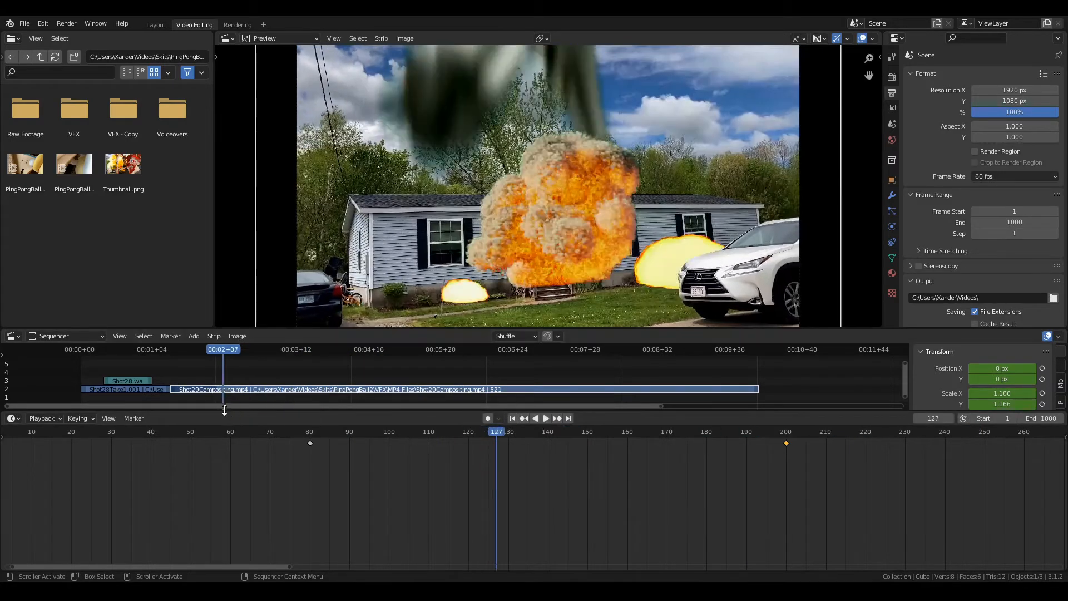
Step: Collapse the timeline editor below the sequencer and replay the zoom from near the start of the second clip
{"action": "left_click_drag", "start_coordinate": [331, 410], "coordinate": [331, 556]}
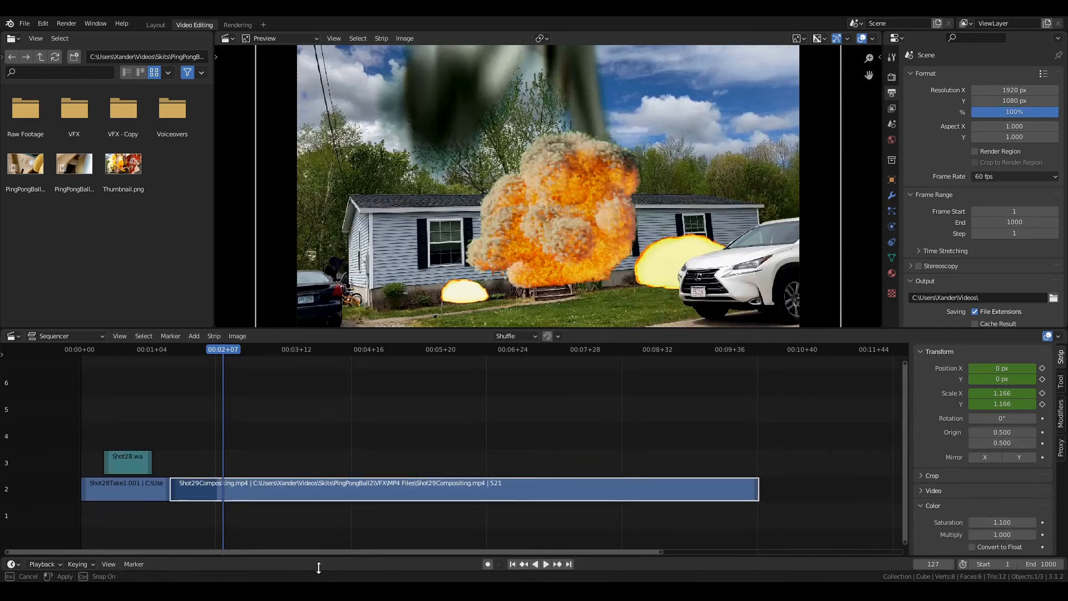
{"action": "key", "text": "space"}
{"action": "left_click", "coordinate": [183, 351]}
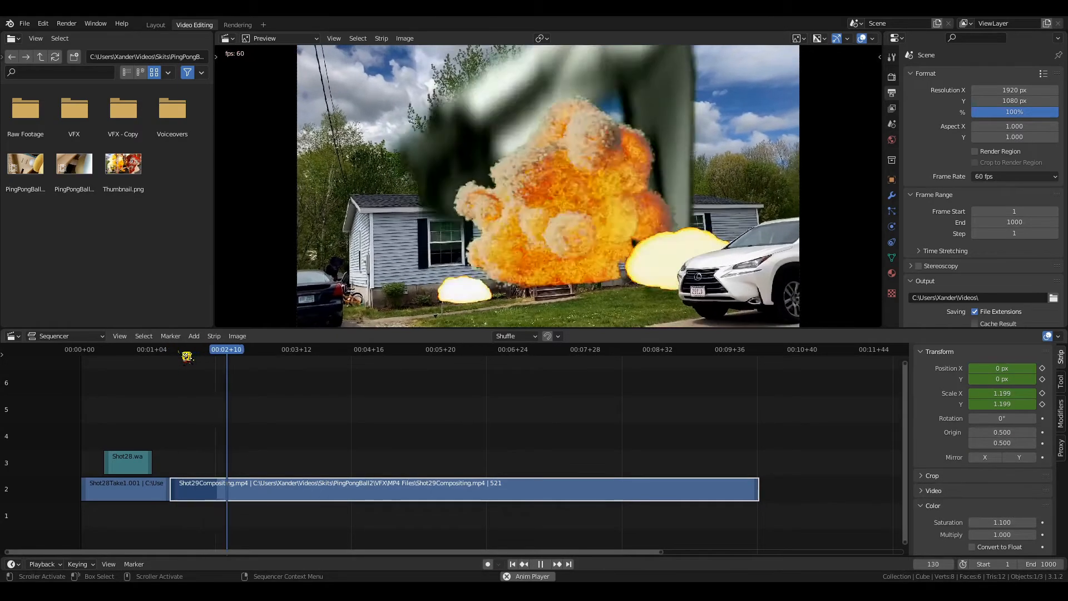
{"action": "left_click", "coordinate": [187, 352]}
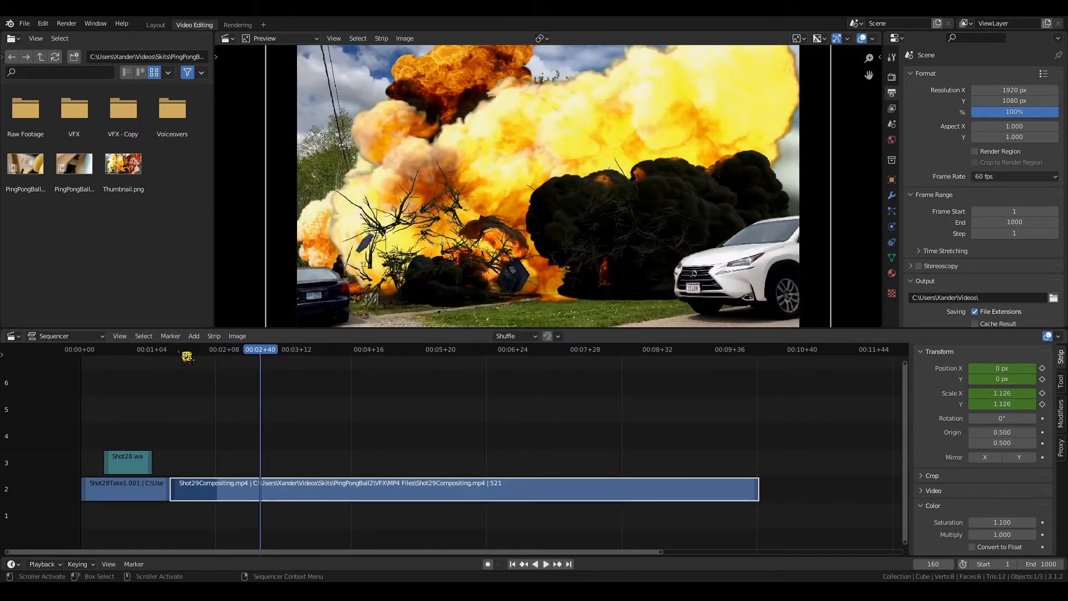
{"action": "left_click", "coordinate": [187, 354]}
{"action": "key", "text": "space"}
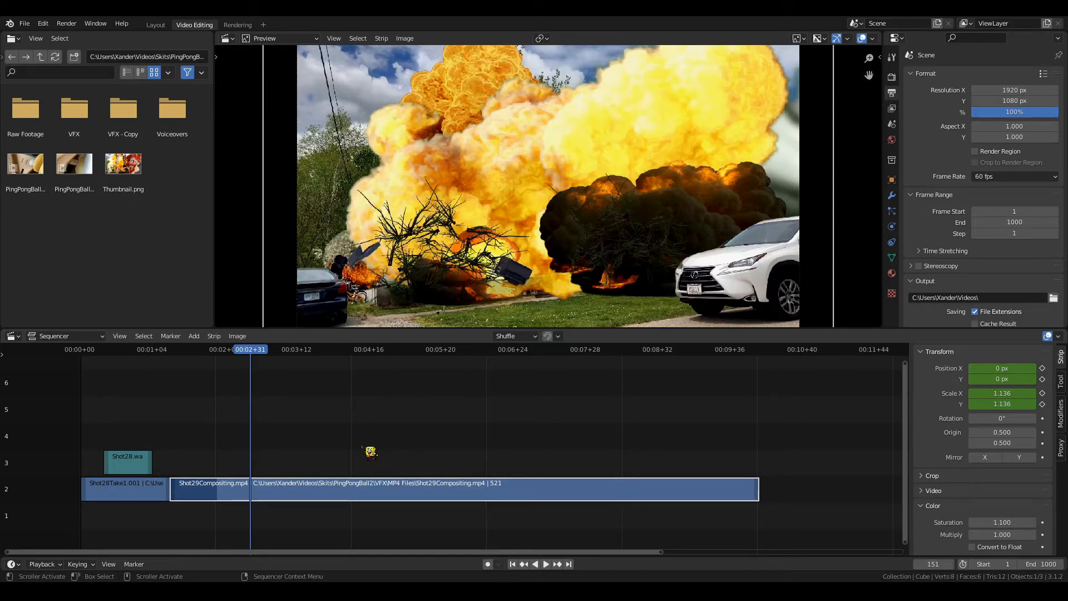
Step: At frame 126, keyframe the Shot29Compositing.mp4 strip's X and Y position and rotation
{"action": "left_click_drag", "start_coordinate": [278, 370], "coordinate": [231, 404]}
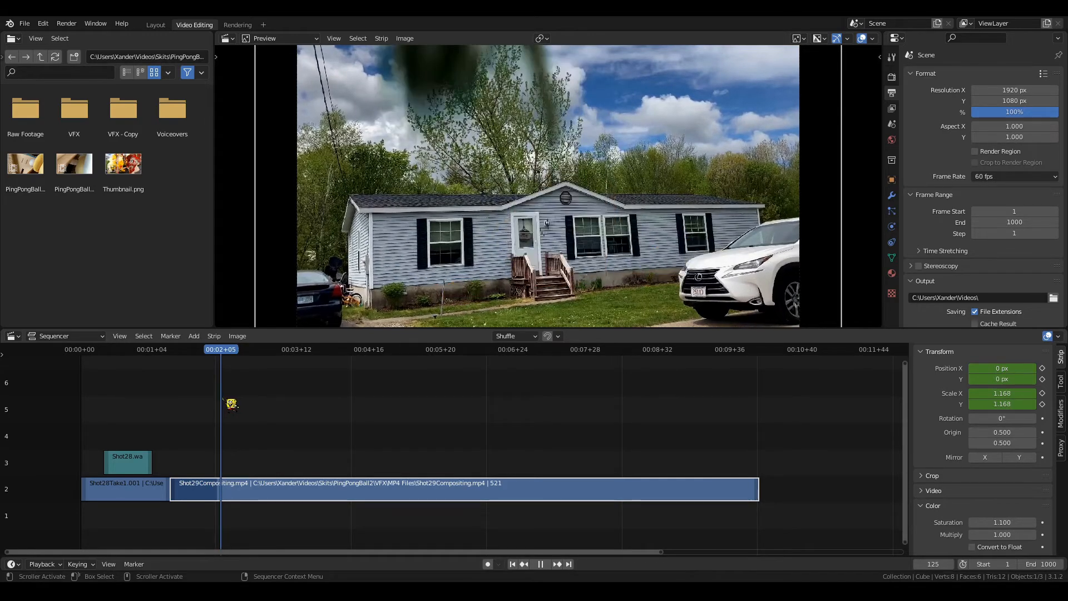
{"action": "key", "text": "Right"}
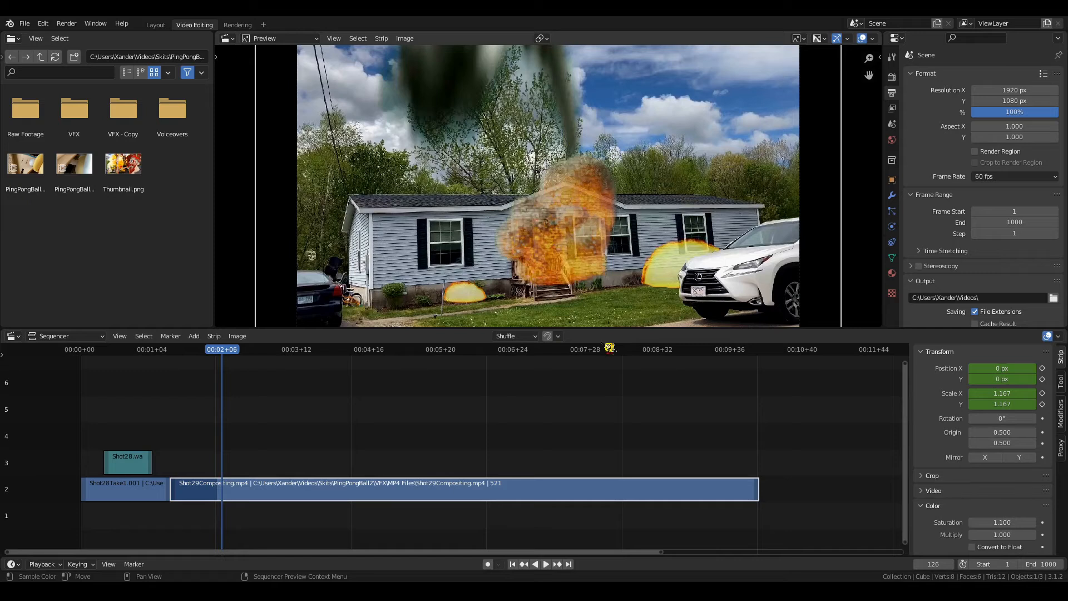
{"action": "left_click", "coordinate": [1042, 418]}
{"action": "left_click", "coordinate": [1043, 379]}
{"action": "left_click", "coordinate": [1043, 368]}
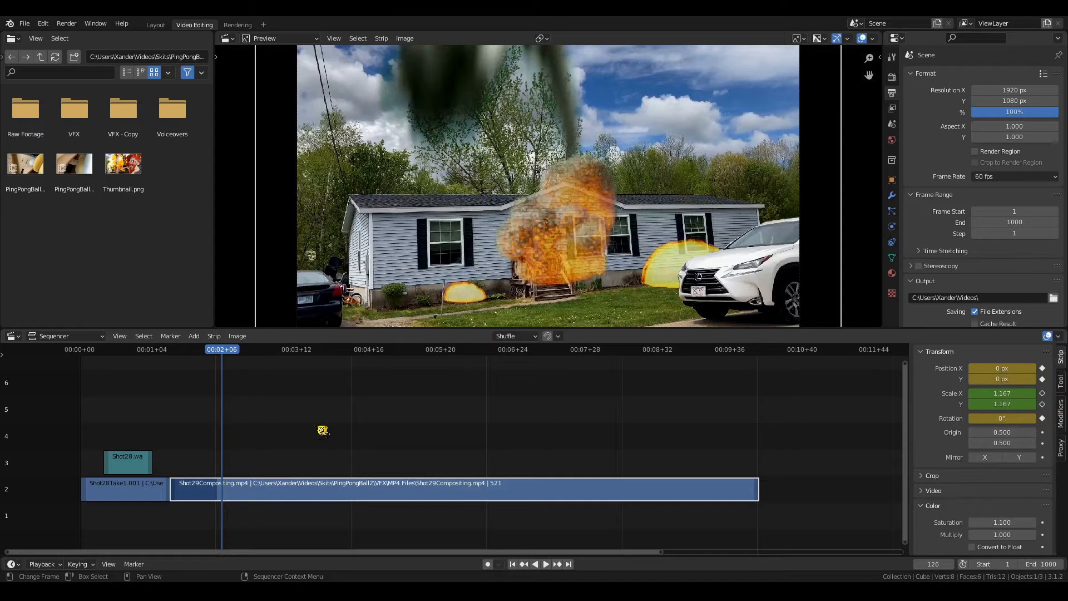
Step: At frame 134, keyframe the Shot29Compositing.mp4 strip's rotation at -2.5°
{"action": "key", "text": "Right"}
{"action": "key", "text": "Right"}
{"action": "key", "text": "Right"}
{"action": "key", "text": "Right"}
{"action": "key", "text": "Right"}
{"action": "key", "text": "Right"}
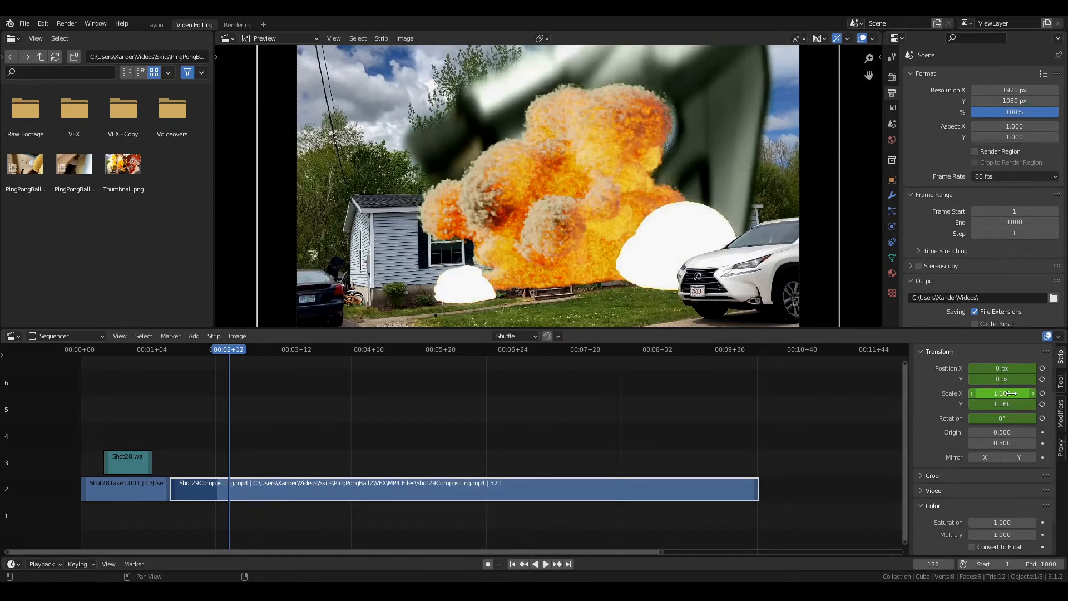
{"action": "key", "text": "Right"}
{"action": "key", "text": "Right"}
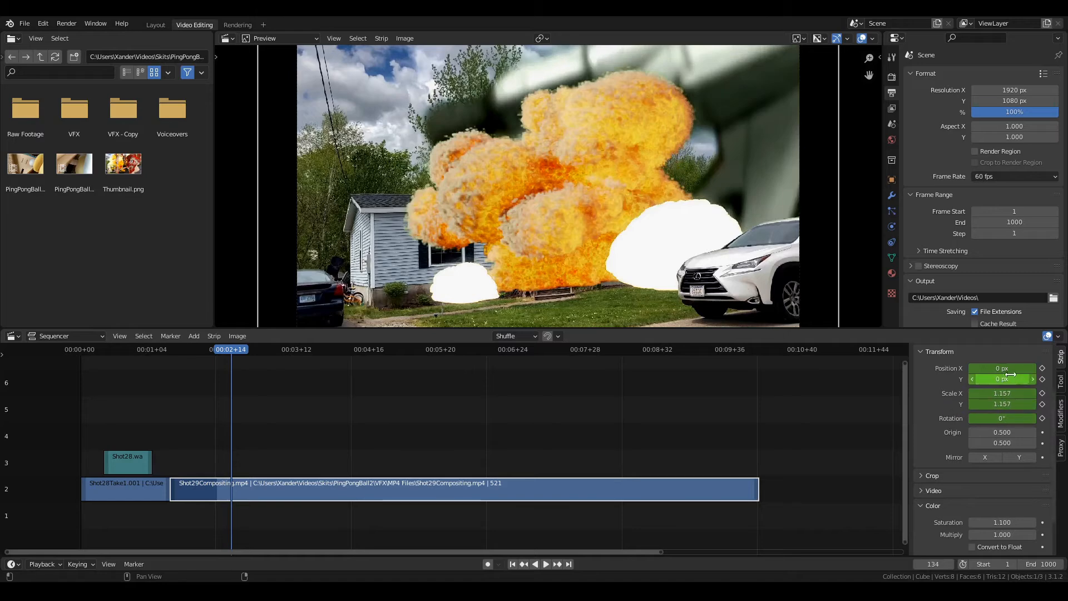
{"action": "left_click_drag", "start_coordinate": [1000, 418], "coordinate": [1023, 418]}
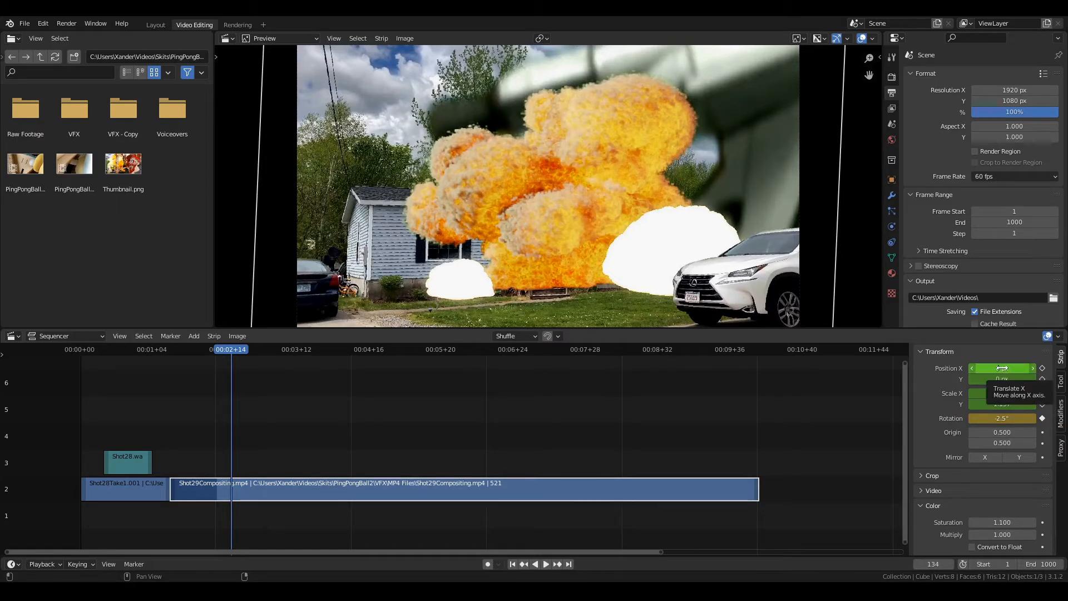
{"action": "scroll", "coordinate": [455, 203], "scroll_direction": "down", "scroll_amount": 2}
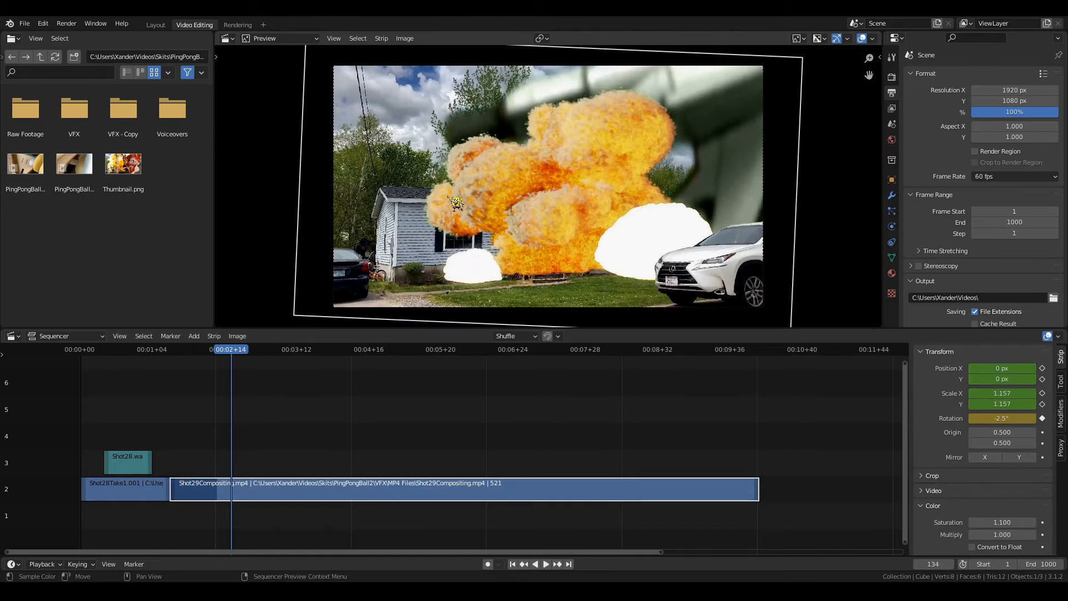
{"action": "scroll", "coordinate": [695, 245], "scroll_direction": "down", "scroll_amount": 1}
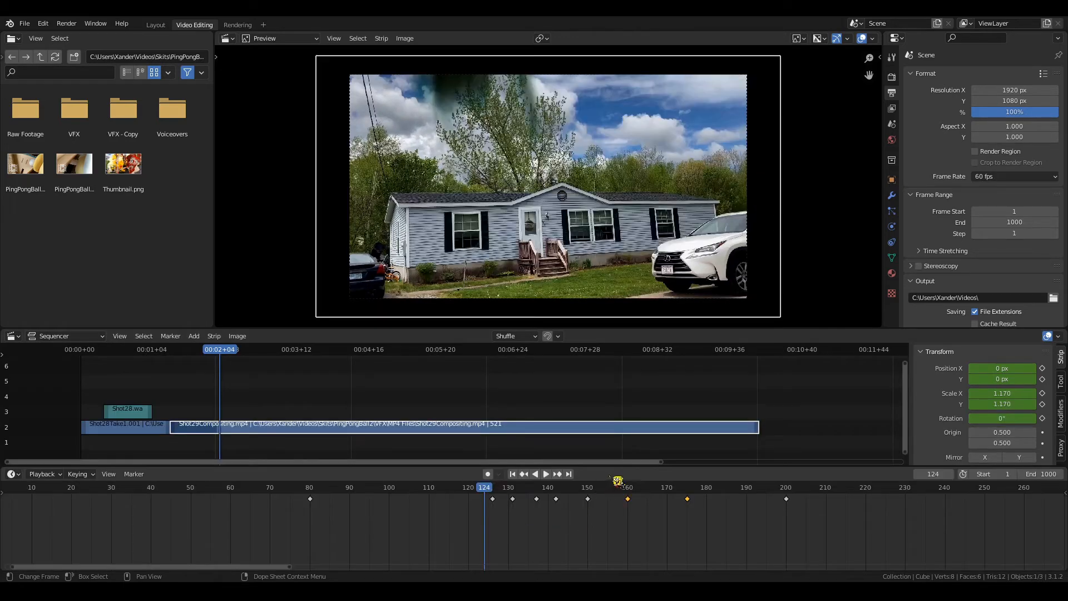
Step: Collapse the timeline editor again, deselect the strip and play back the camera shake from frame 80
{"action": "left_click_drag", "start_coordinate": [611, 466], "coordinate": [615, 559]}
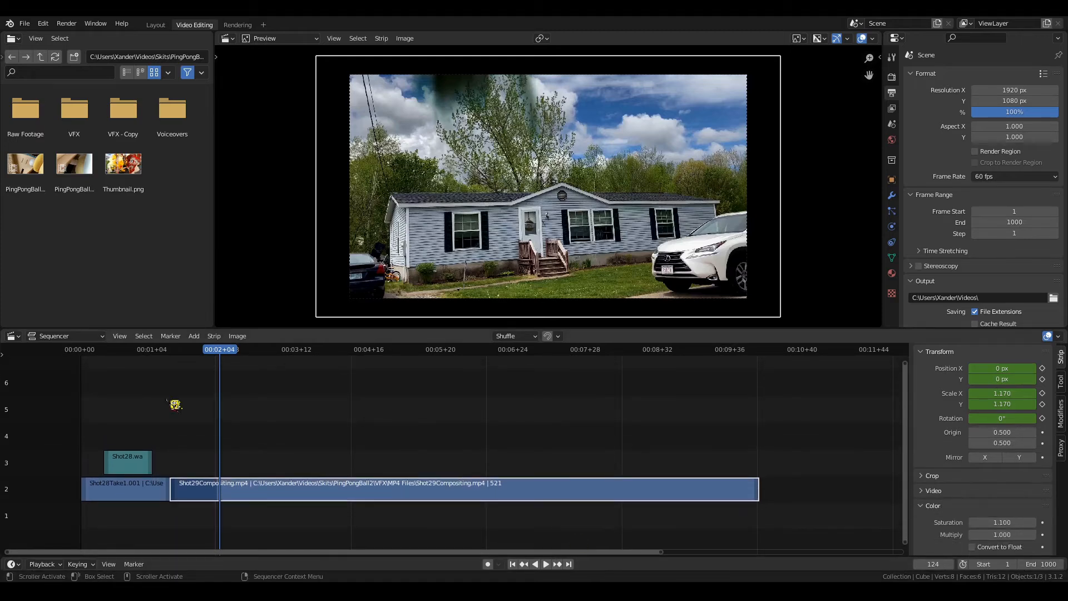
{"action": "left_click", "coordinate": [170, 351]}
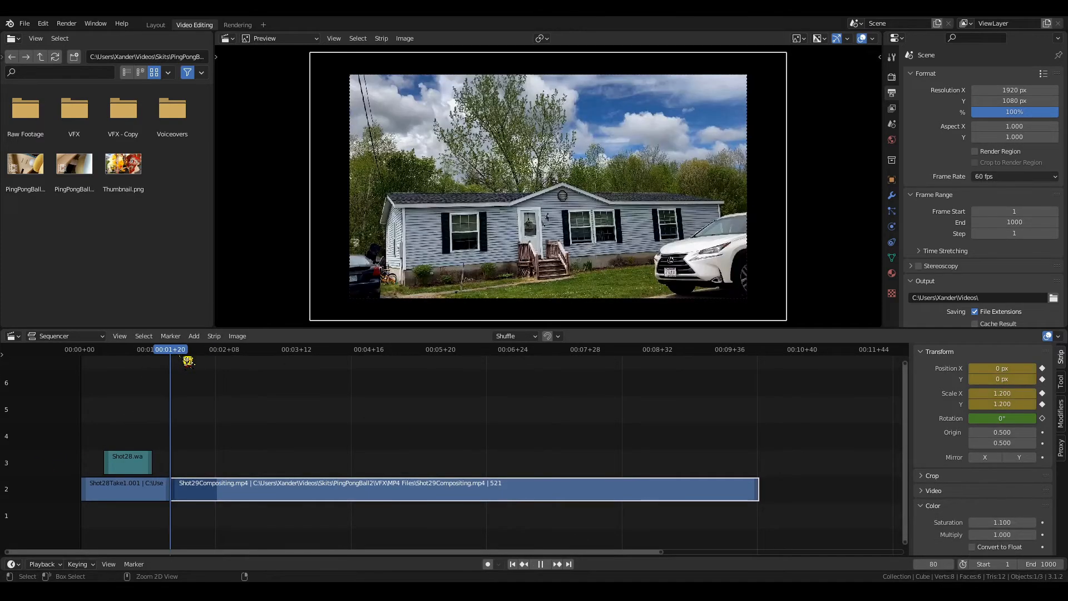
{"action": "left_click", "coordinate": [650, 437]}
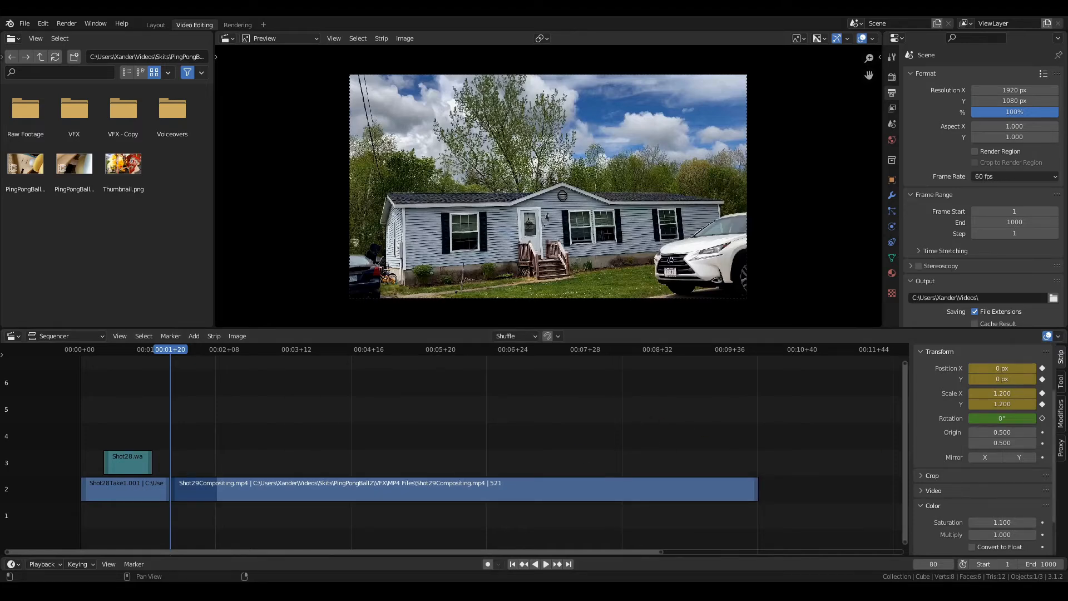
{"action": "key", "text": "space"}
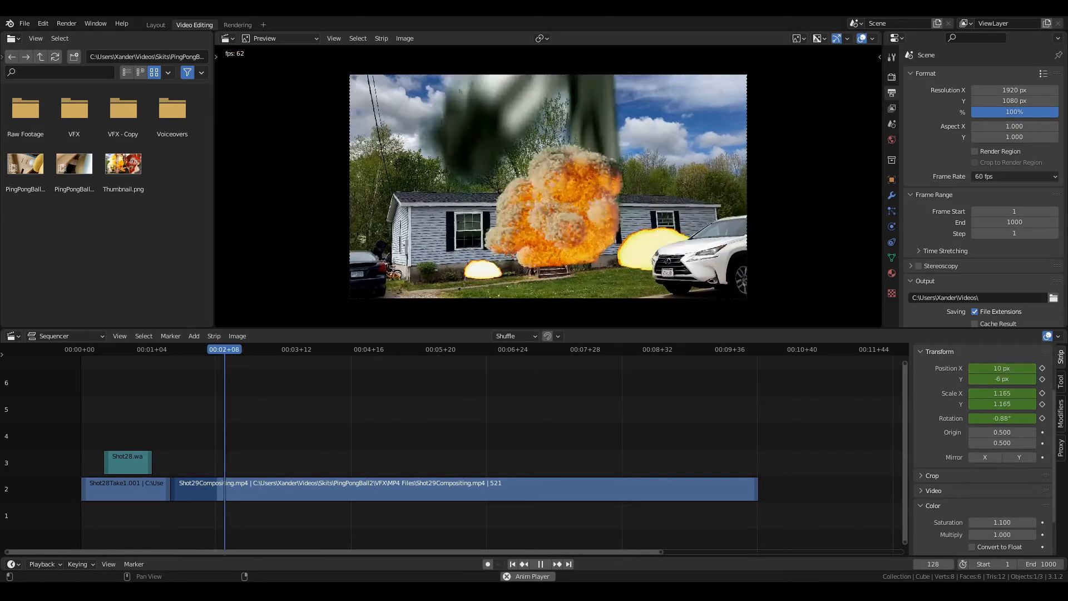
{"action": "key", "text": "space"}
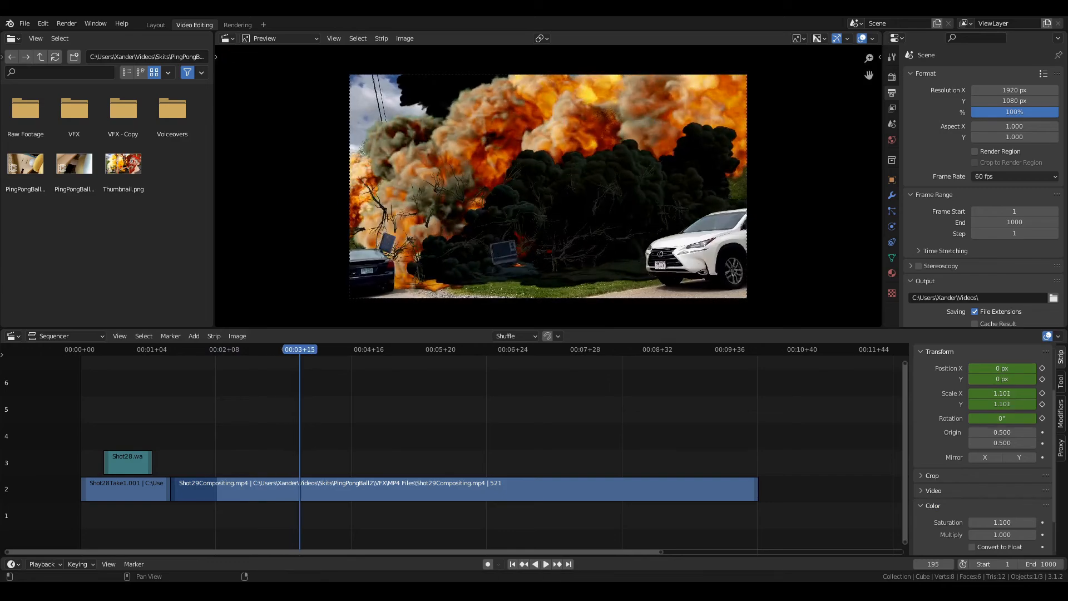
Step: Replay the camera shake repeatedly from just before the explosion, around frame 122, to check the motion
{"action": "left_click", "coordinate": [234, 354]}
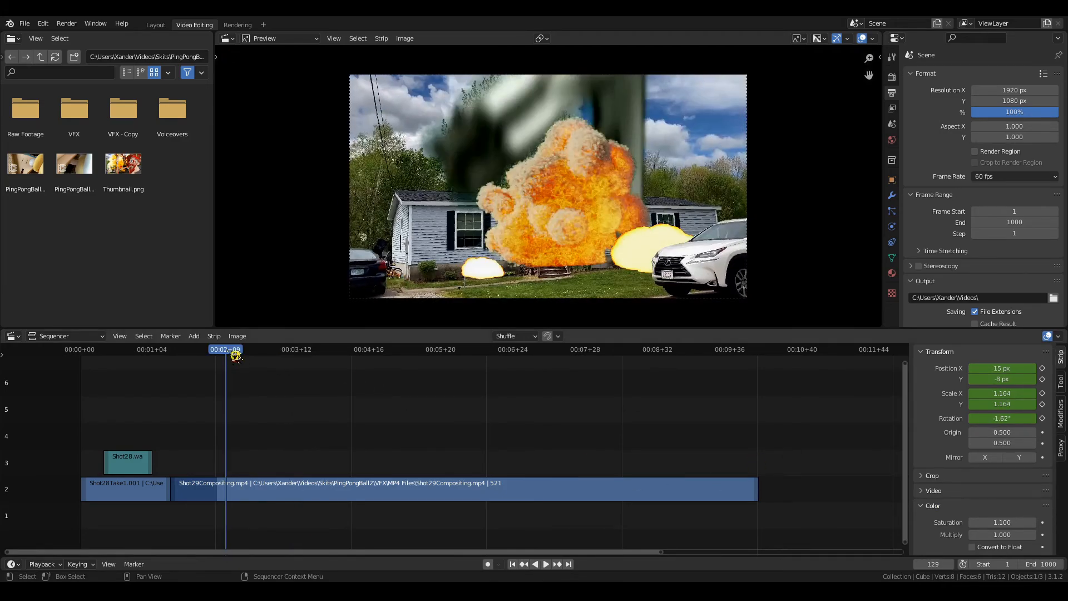
{"action": "key", "text": "space"}
{"action": "left_click", "coordinate": [216, 354]}
{"action": "left_click", "coordinate": [217, 354]}
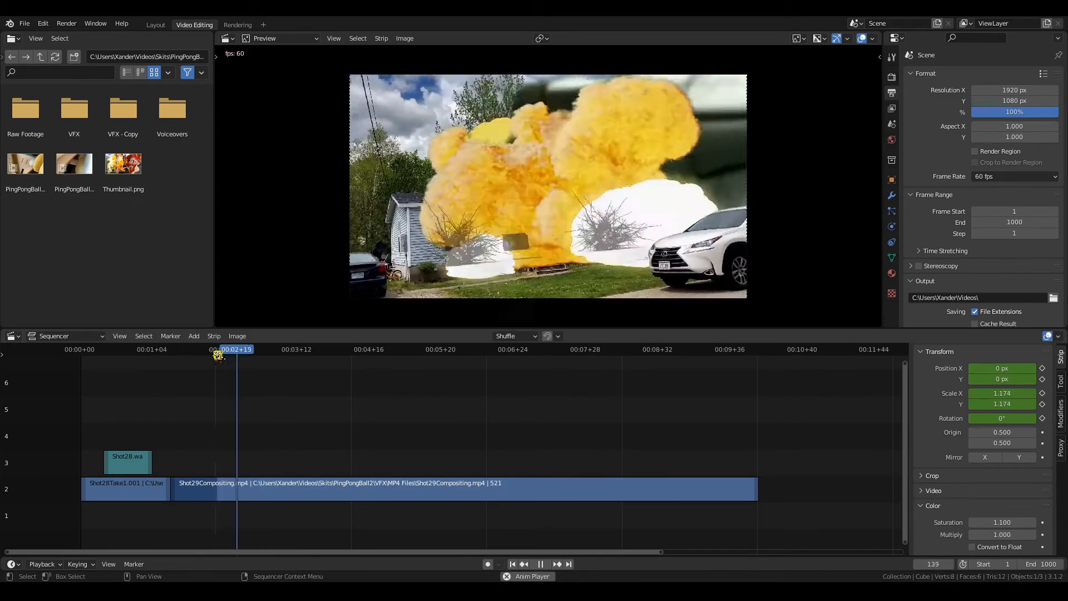
{"action": "left_click", "coordinate": [218, 354]}
{"action": "left_click", "coordinate": [218, 355]}
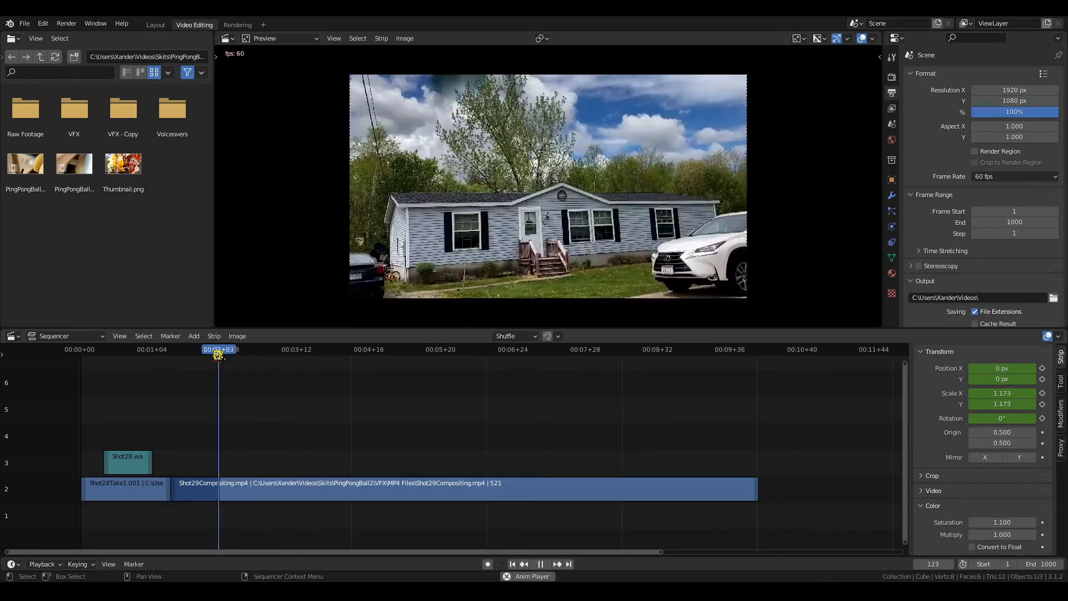
{"action": "left_click", "coordinate": [218, 354]}
{"action": "left_click", "coordinate": [217, 355]}
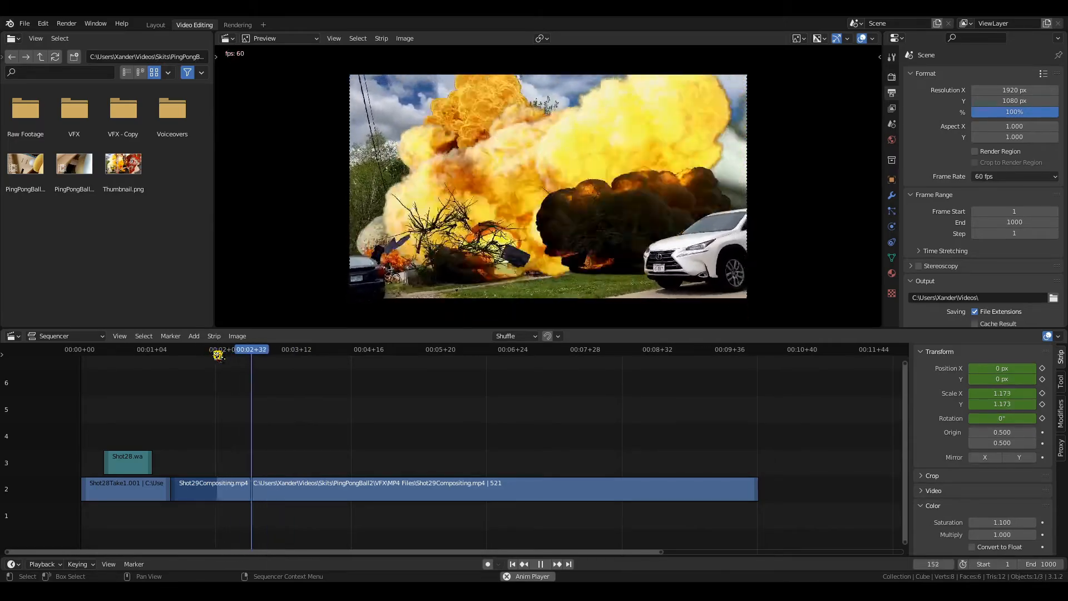
{"action": "left_click", "coordinate": [217, 354]}
{"action": "left_click", "coordinate": [217, 355]}
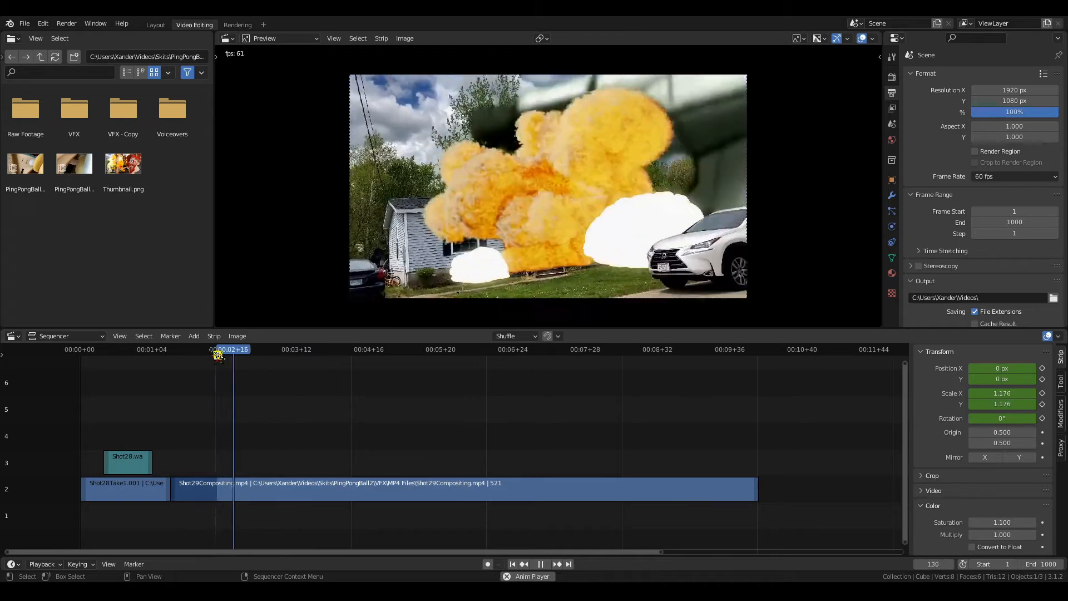
{"action": "left_click", "coordinate": [217, 354]}
{"action": "left_click", "coordinate": [218, 354]}
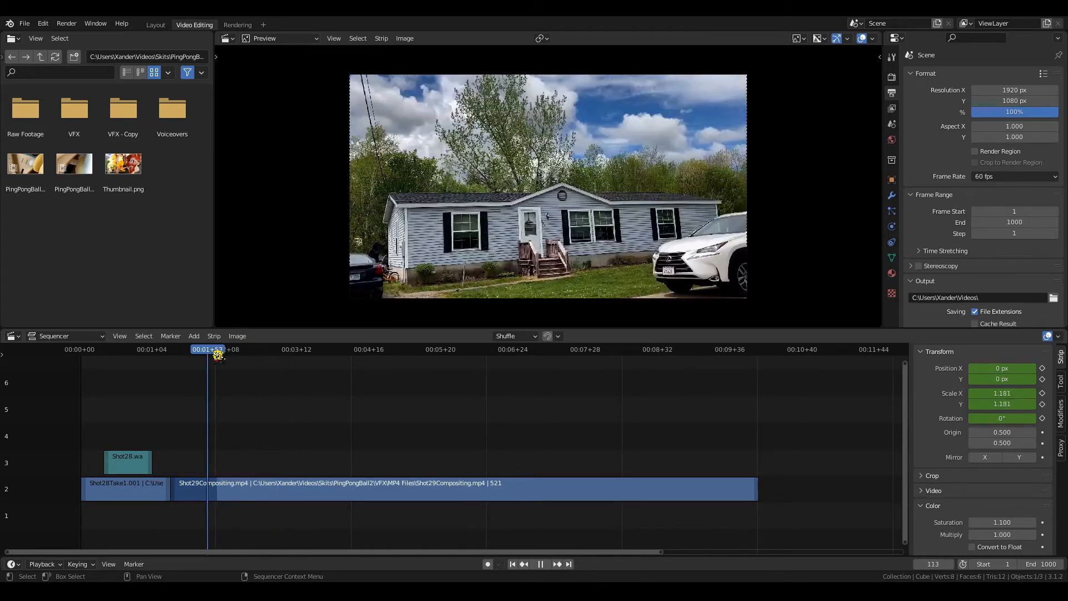
{"action": "mouse_move", "coordinate": [209, 351]}
{"action": "left_mouse_down"}
{"action": "mouse_move", "coordinate": [225, 358]}
{"action": "mouse_move", "coordinate": [206, 364]}
{"action": "mouse_move", "coordinate": [218, 365]}
{"action": "left_mouse_up"}
{"action": "key", "text": "space"}
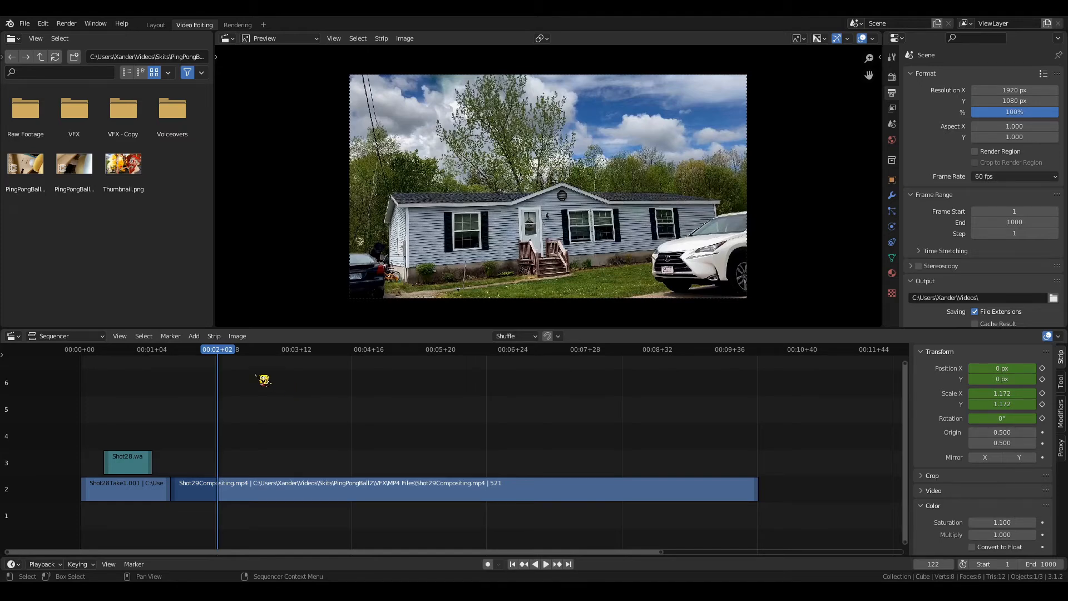
Step: Add the zapsplat_explosion_designed_large_heavy_with_shockwave_003_66 sound to channel 3 starting at about frame 106, and play it back
{"action": "left_click", "coordinate": [209, 356]}
{"action": "key", "text": "space"}
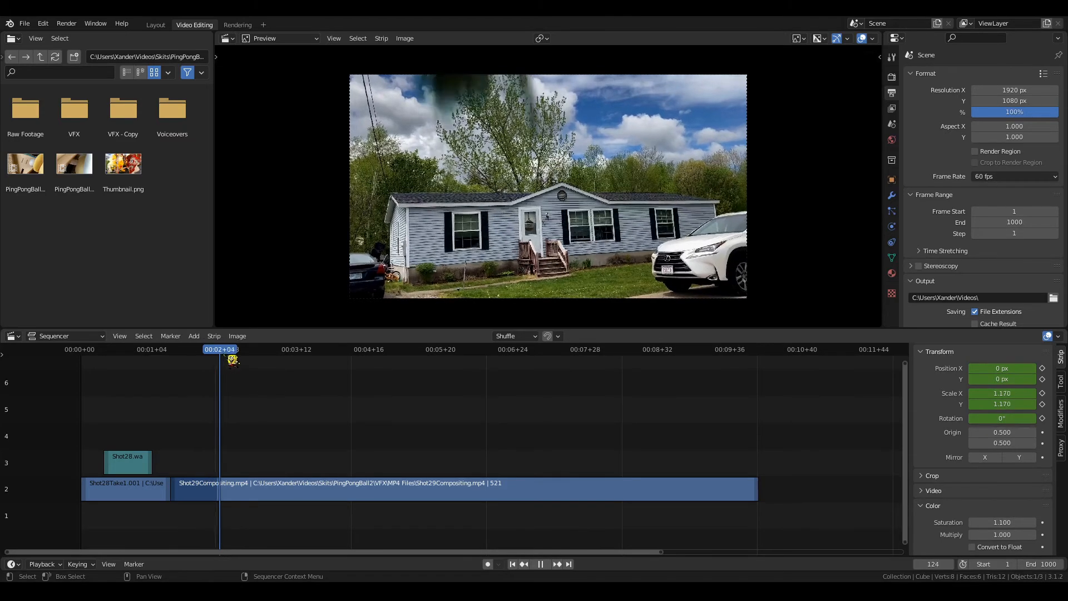
{"action": "left_click_drag", "start_coordinate": [245, 368], "coordinate": [225, 367]}
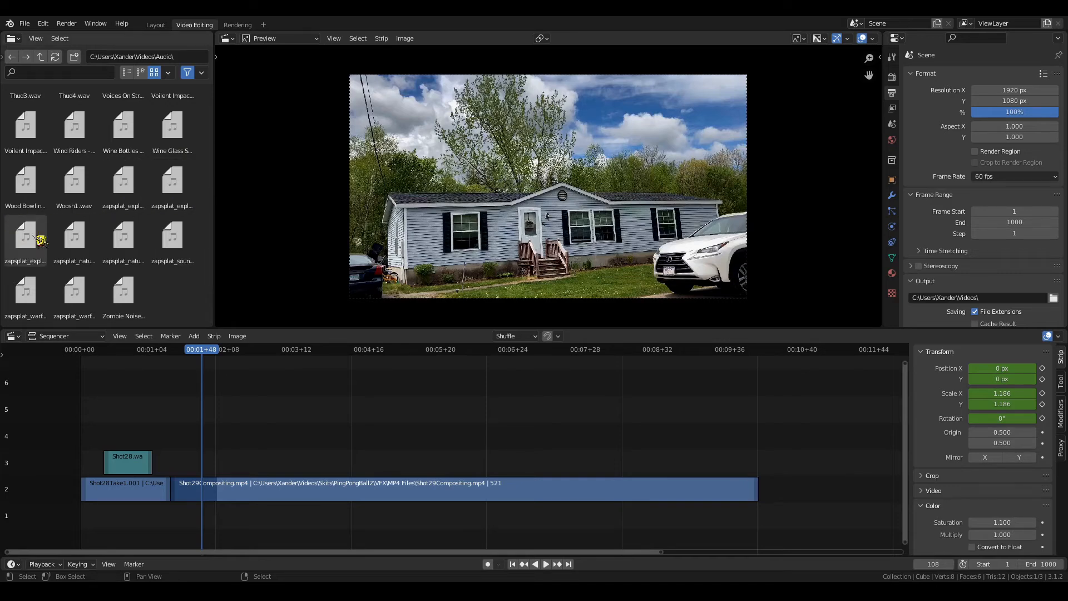
{"action": "left_click_drag", "start_coordinate": [34, 226], "coordinate": [255, 421]}
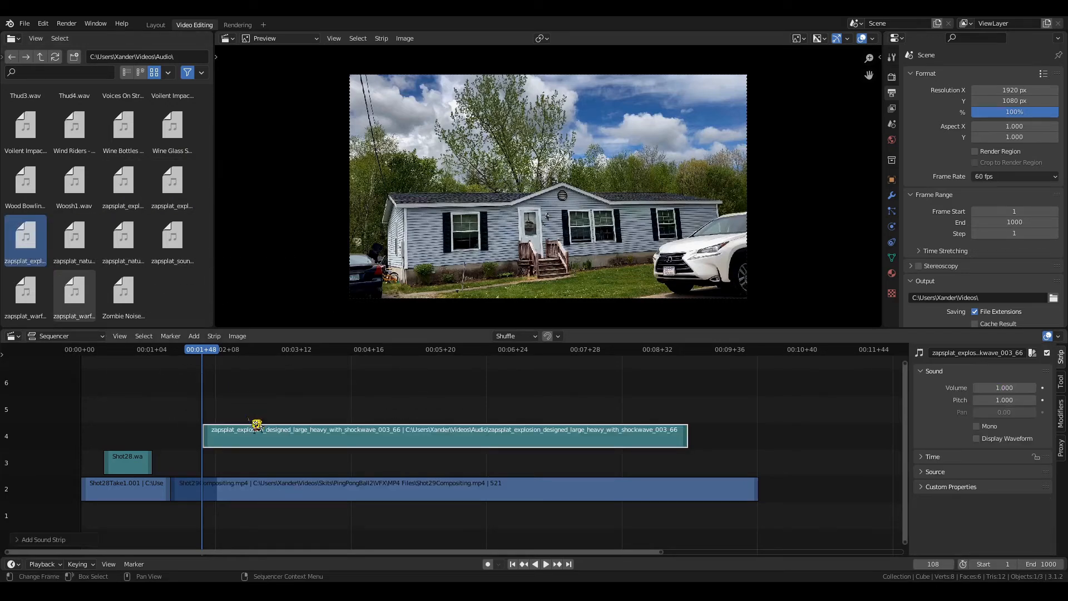
{"action": "key", "text": "space"}
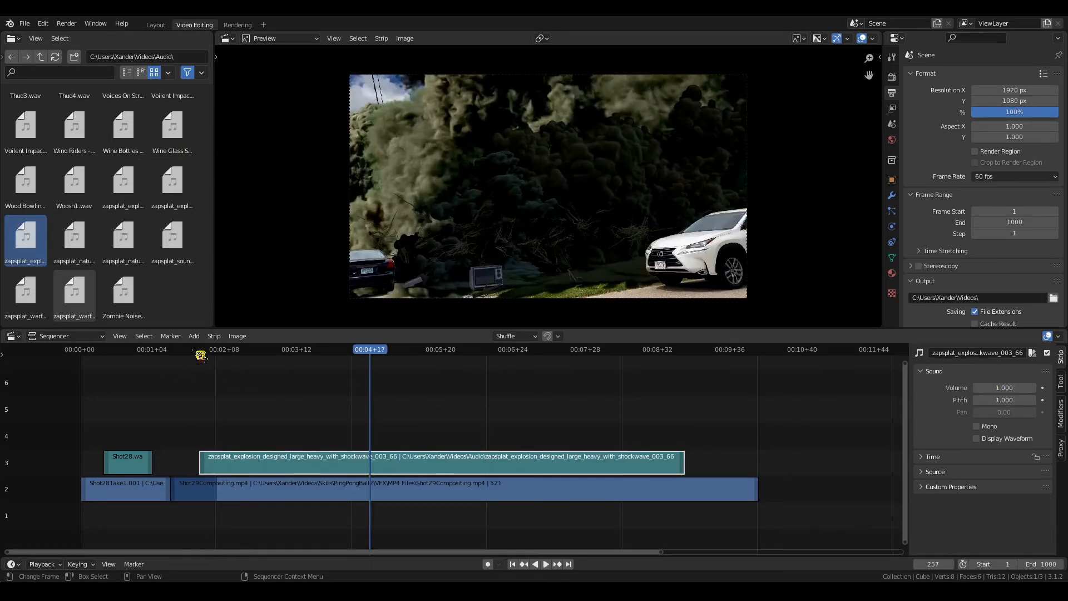
Step: Add the zapsplat_warfare_bomb_whizz_in_hit_close_by_explosion_med_003 sound to channel 4 starting at about frame 138, and play back the layered explosion
{"action": "left_click_drag", "start_coordinate": [192, 349], "coordinate": [200, 349]}
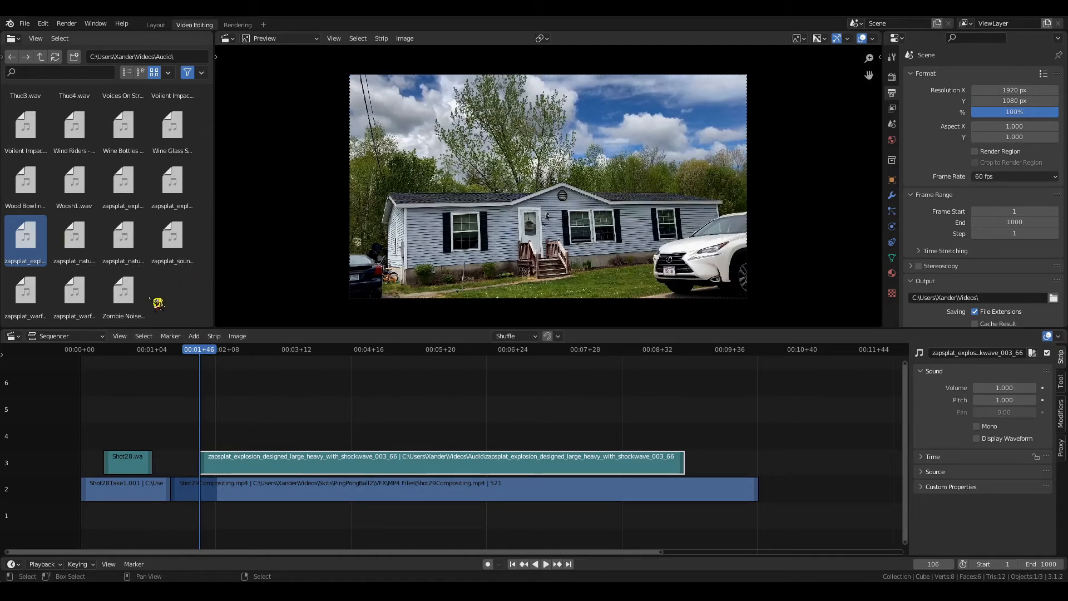
{"action": "left_click_drag", "start_coordinate": [81, 288], "coordinate": [332, 427]}
{"action": "key", "text": "space"}
{"action": "key", "text": "space"}
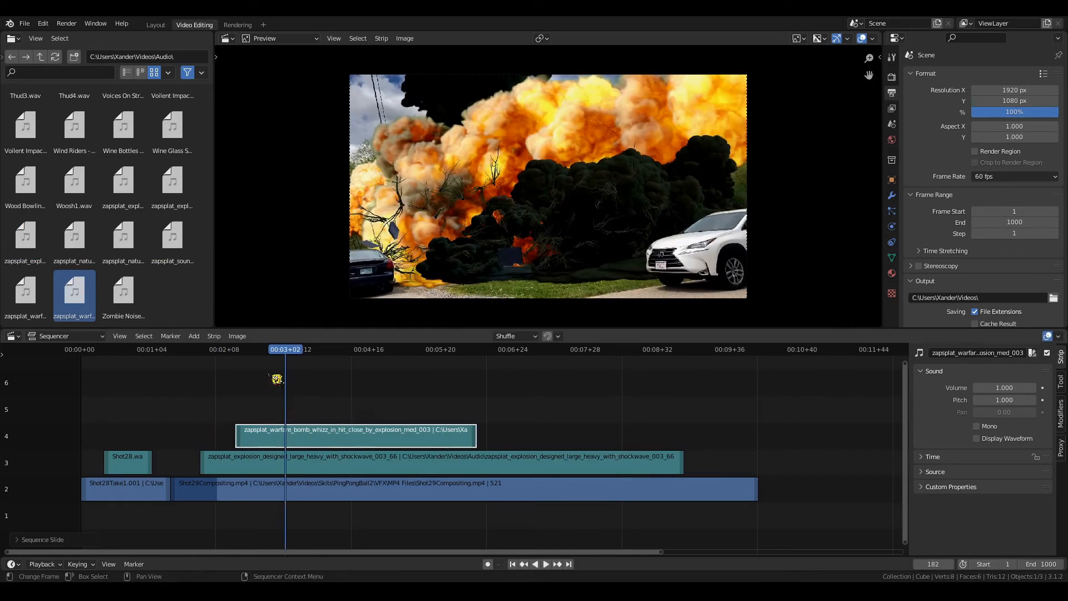
{"action": "left_click", "coordinate": [248, 352]}
{"action": "key", "text": "space"}
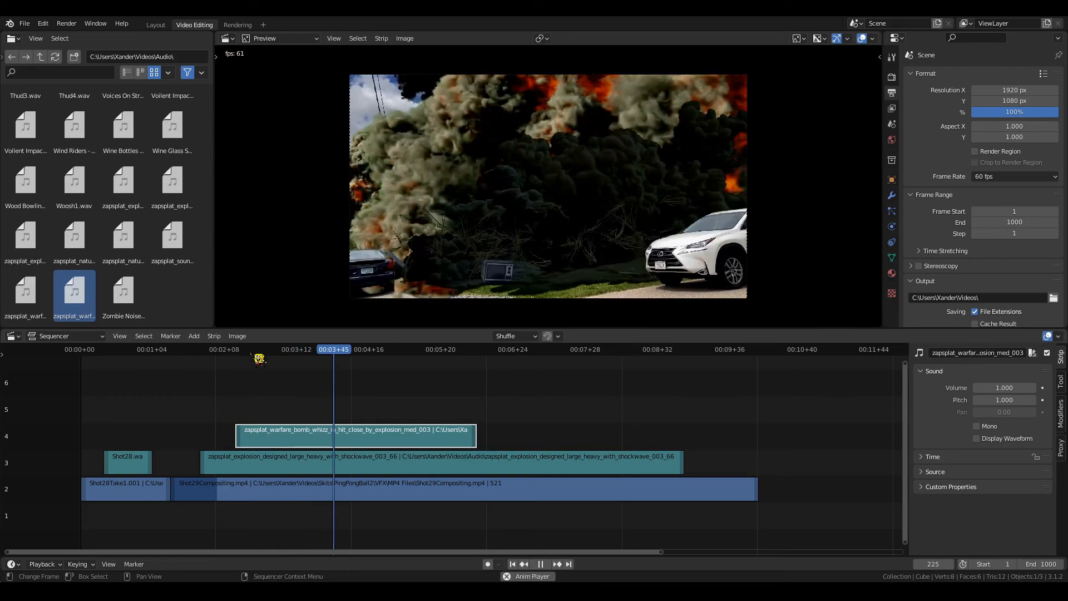
Step: Move the bomb whizz sound to start at about frame 110, and layer the jet-plane bomb drop and big double explosion sounds on channels 5 and 6
{"action": "key", "text": "space"}
{"action": "key", "text": "g"}
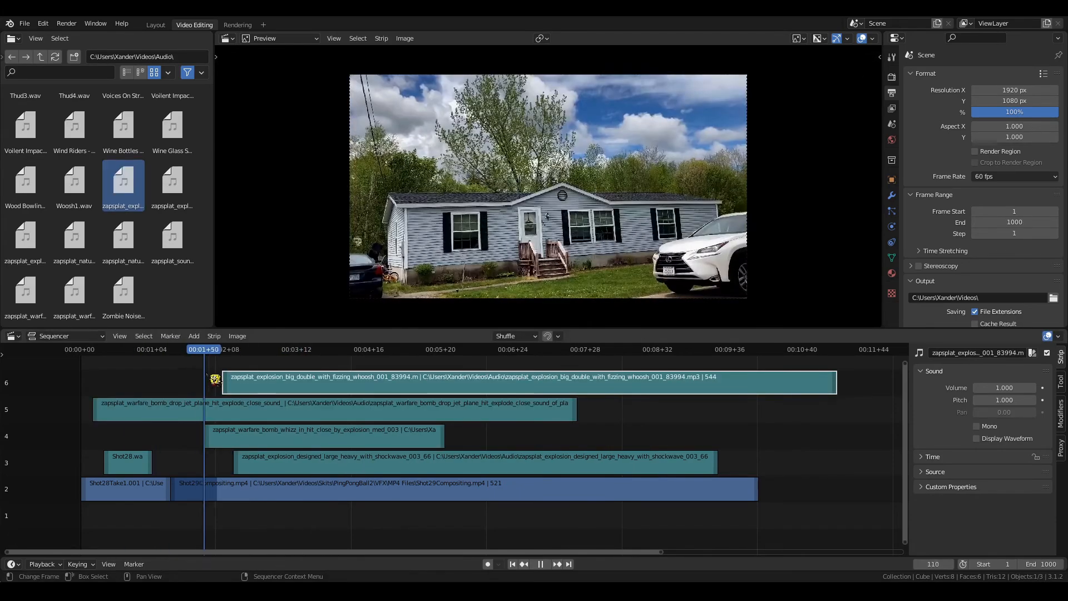
{"action": "left_click_drag", "start_coordinate": [286, 414], "coordinate": [270, 397]}
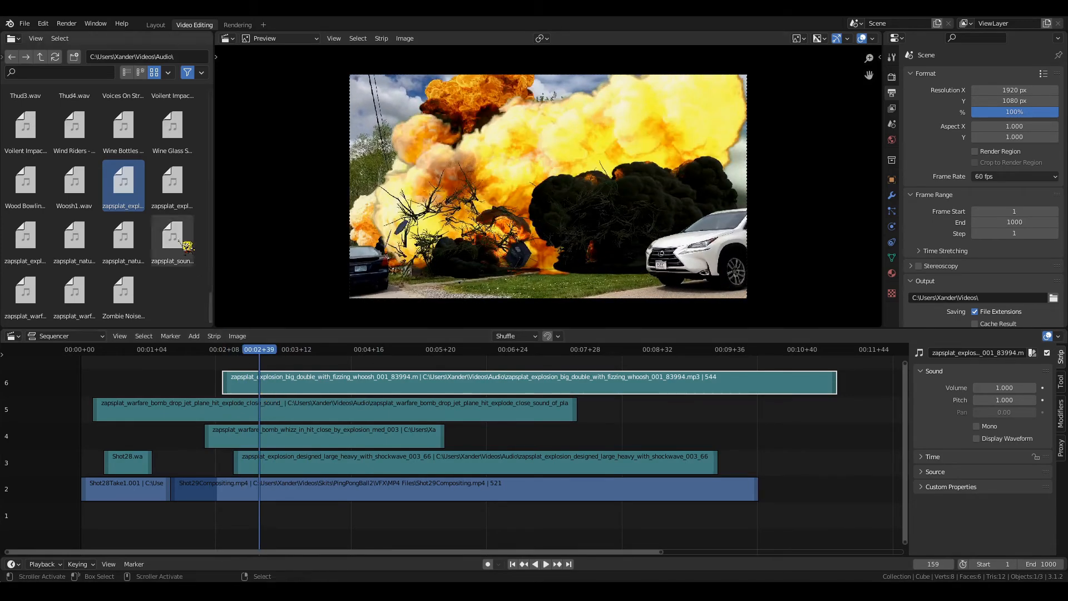
Step: Add Thud3.wav to channel 7 at about frame 204 with volume 2, along with a shorter sound at about frame 162, and play them back
{"action": "scroll", "coordinate": [161, 222], "scroll_direction": "up", "scroll_amount": 5}
{"action": "scroll", "coordinate": [161, 222], "scroll_direction": "up", "scroll_amount": 4}
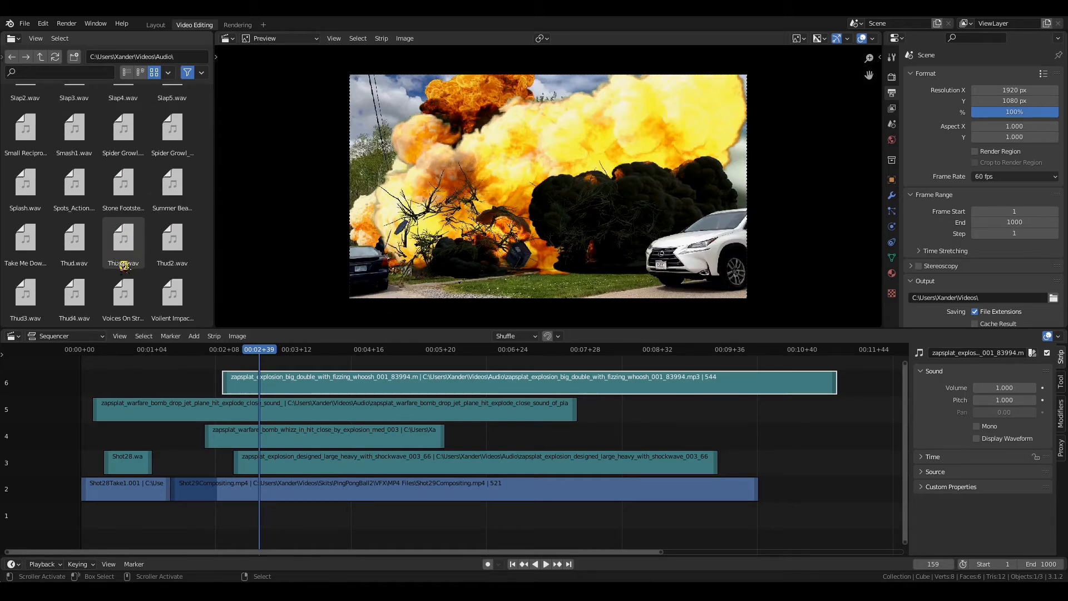
{"action": "left_click_drag", "start_coordinate": [25, 293], "coordinate": [311, 357]}
{"action": "key", "text": "space"}
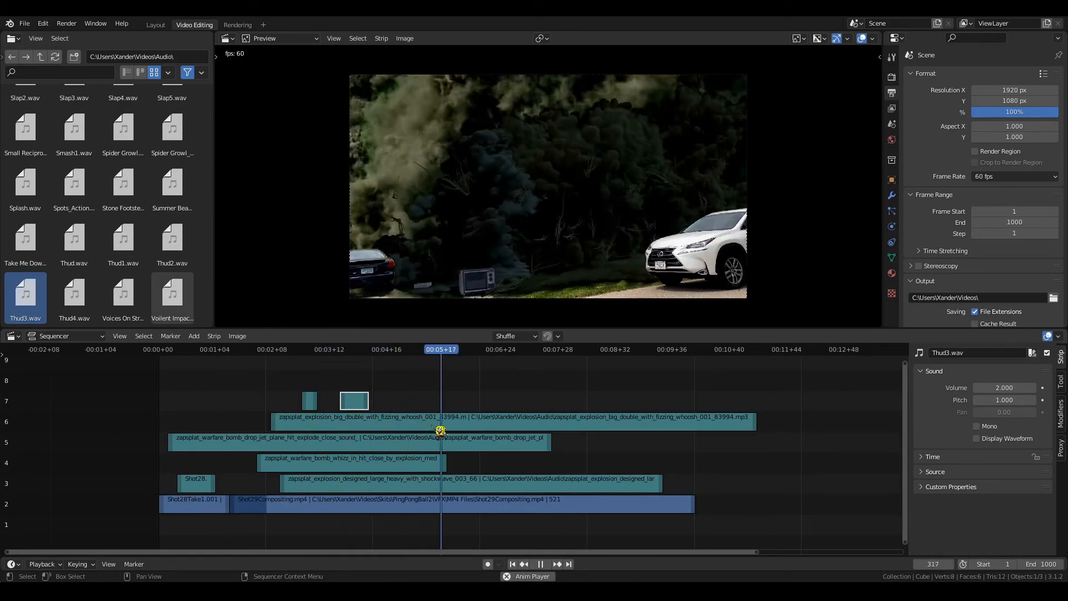
Step: Replay the full explosion sound mix from about frame 53, and bring the playhead back to frame 80 at the cut
{"action": "key", "text": "space"}
{"action": "left_click", "coordinate": [205, 350]}
{"action": "key", "text": "space"}
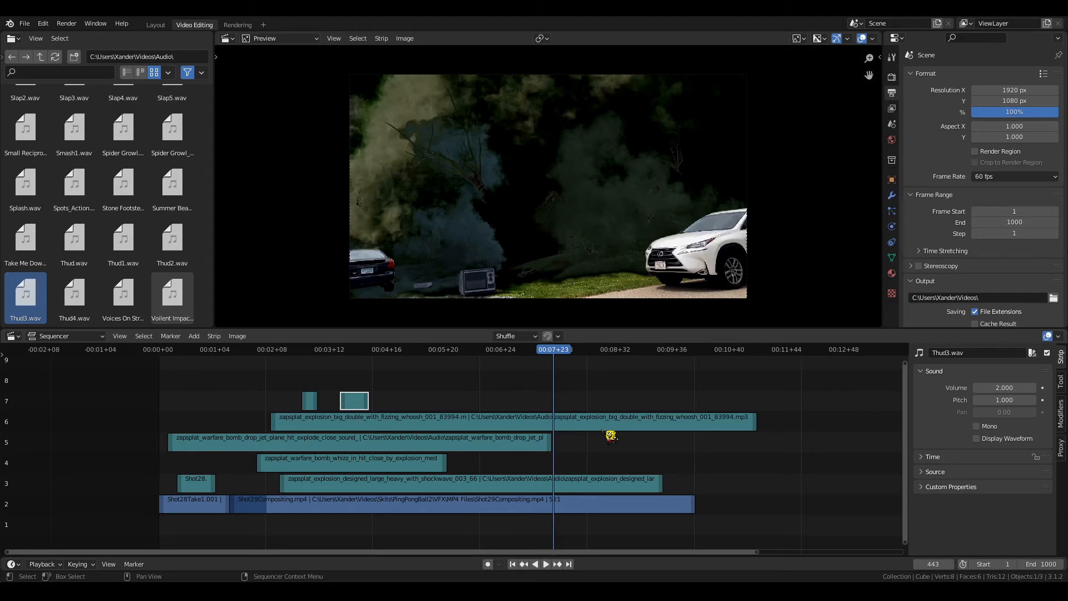
{"action": "left_click_drag", "start_coordinate": [300, 346], "coordinate": [238, 440]}
{"action": "key", "text": "space"}
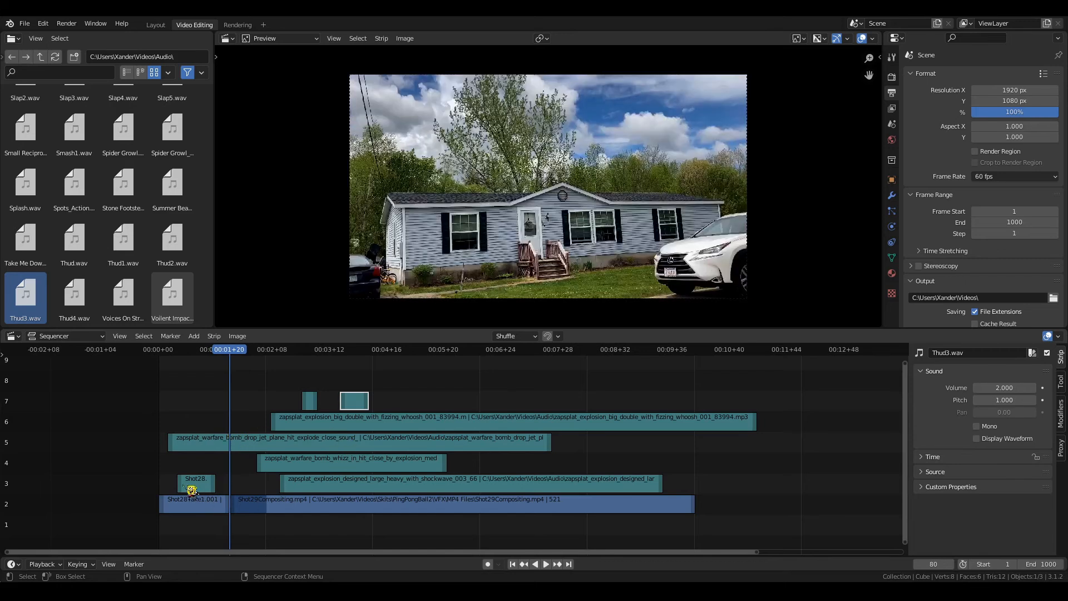
Step: Raise the Shot28Take1 clip and its voiceover by one channel, and slide them about 15 frames later so the clip overlaps Shot29Compositing
{"action": "left_click_drag", "start_coordinate": [160, 468], "coordinate": [225, 534]}
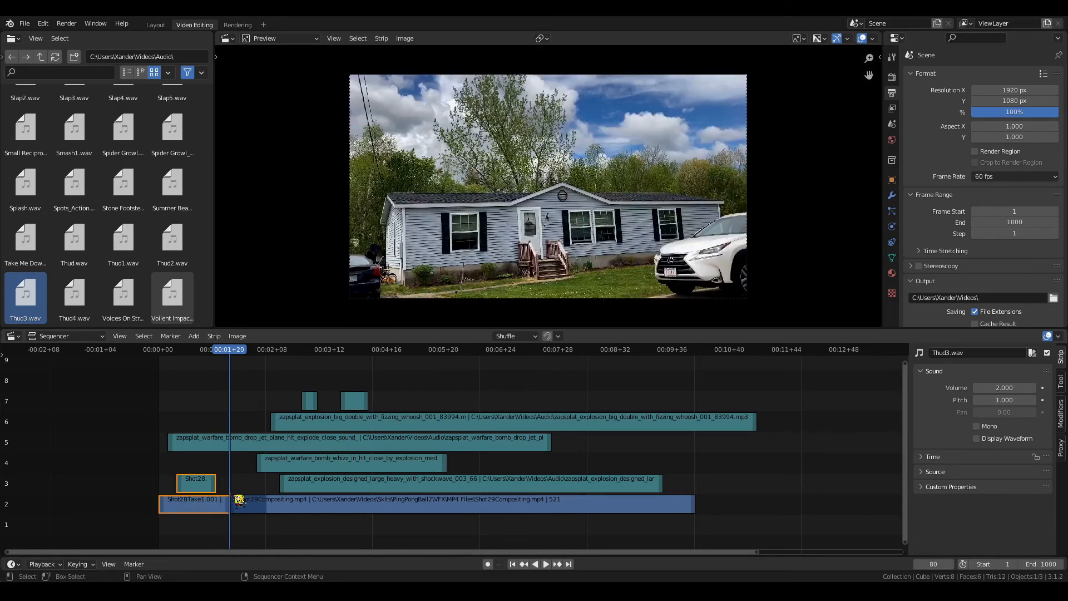
{"action": "key", "text": "g"}
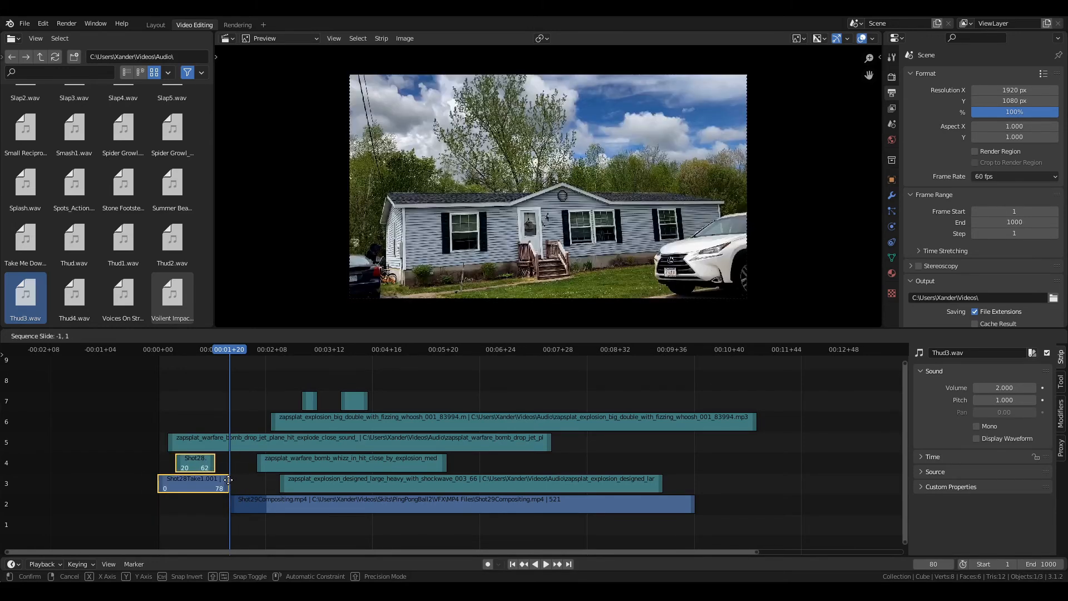
{"action": "key", "text": "y"}
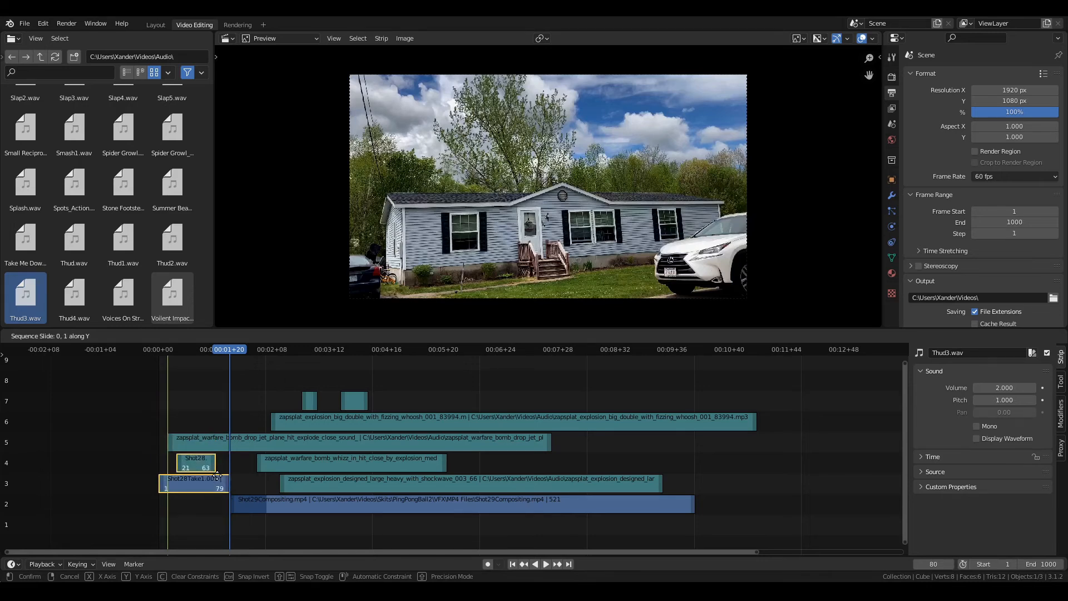
{"action": "left_click", "coordinate": [217, 477]}
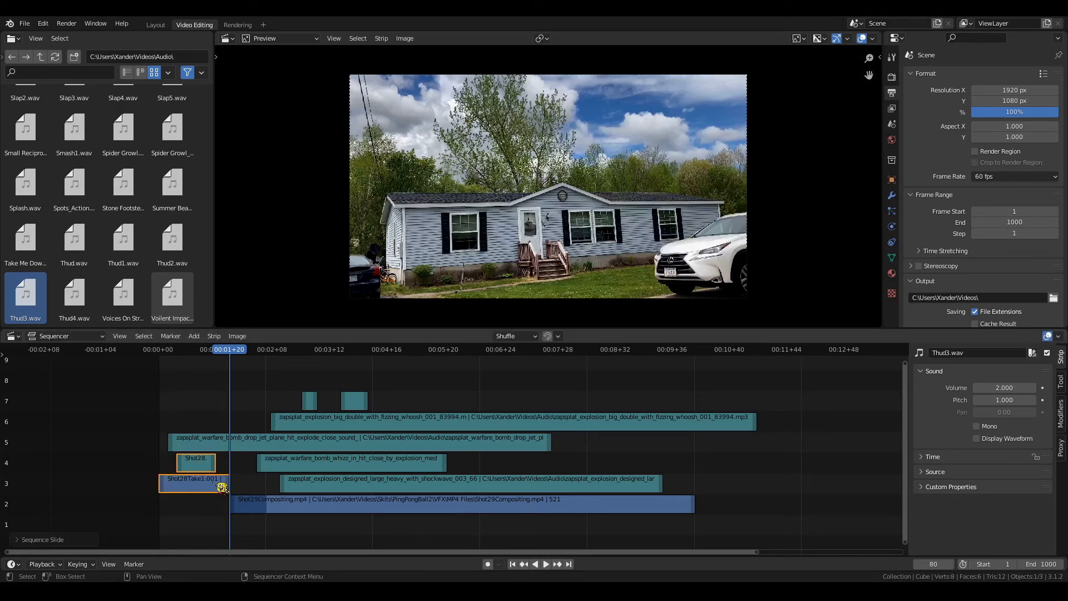
{"action": "key", "text": "g"}
{"action": "key", "text": "x"}
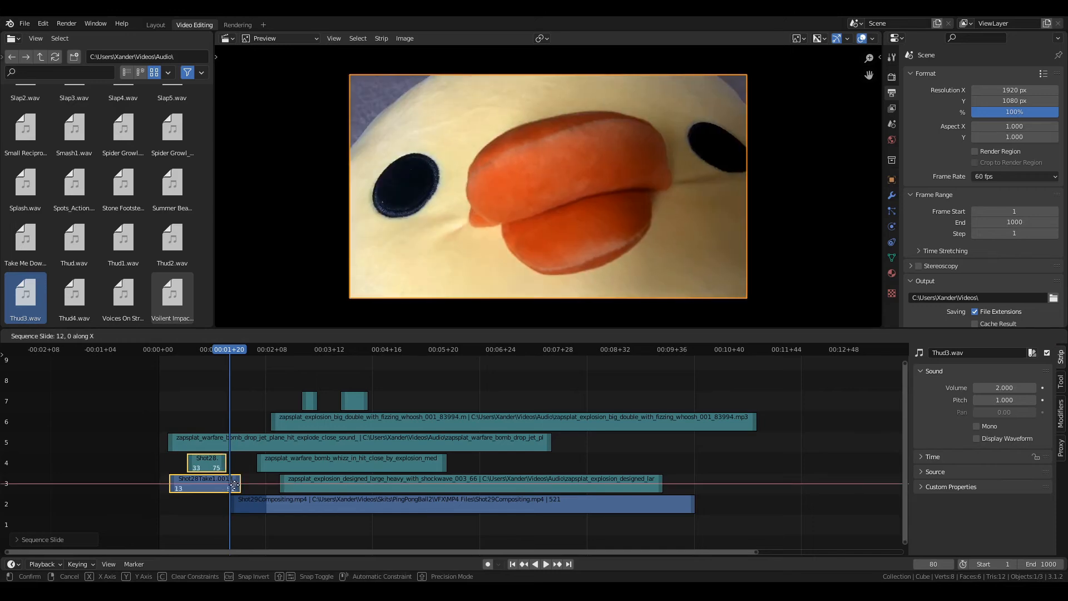
{"action": "left_click", "coordinate": [225, 485]}
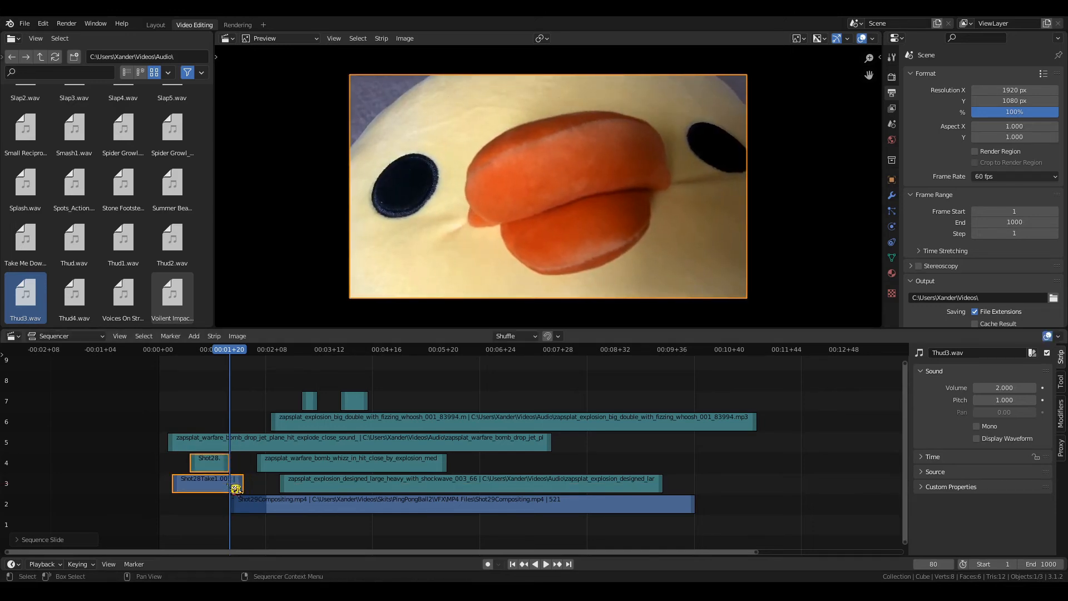
Step: Select the Shot28Take1 clip and keyframe its opacity at 1 on frame 80, where the overlap begins
{"action": "left_click", "coordinate": [215, 518]}
{"action": "left_click", "coordinate": [240, 488]}
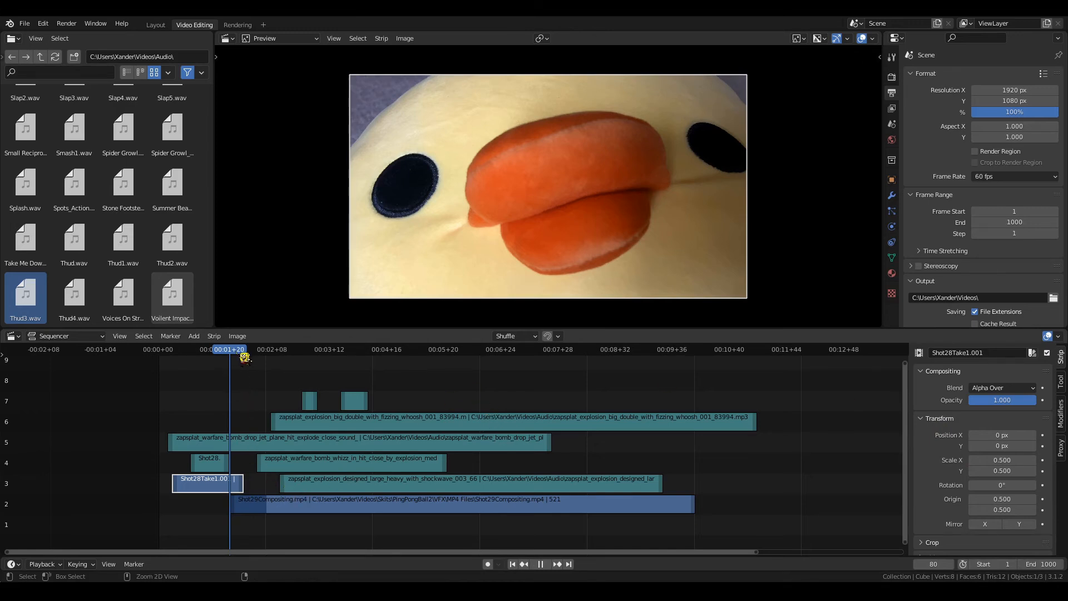
{"action": "left_click", "coordinate": [281, 506]}
{"action": "left_click", "coordinate": [237, 488]}
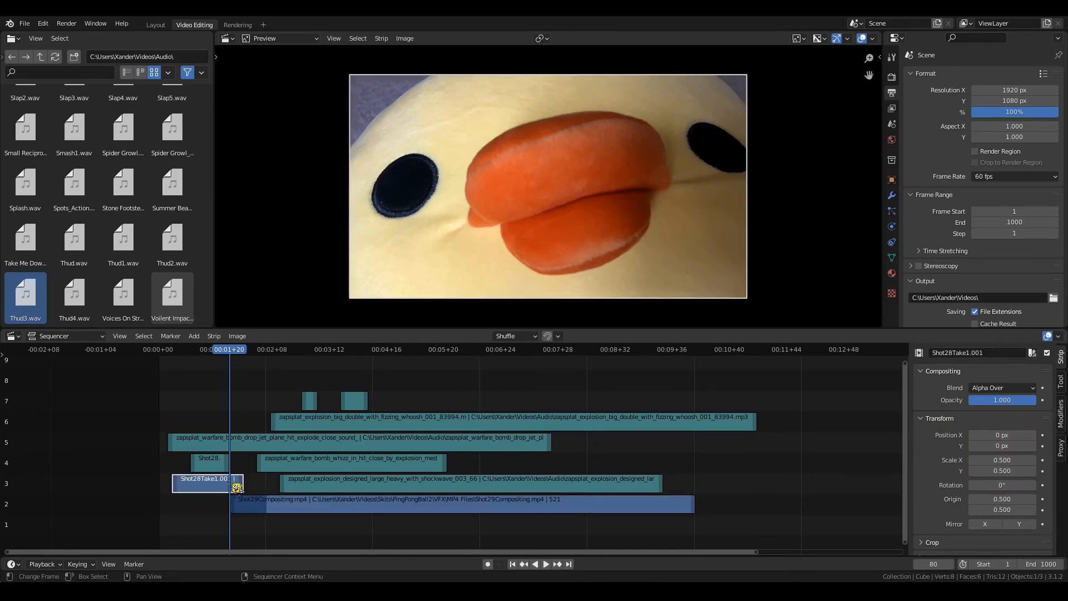
{"action": "left_click", "coordinate": [1041, 400]}
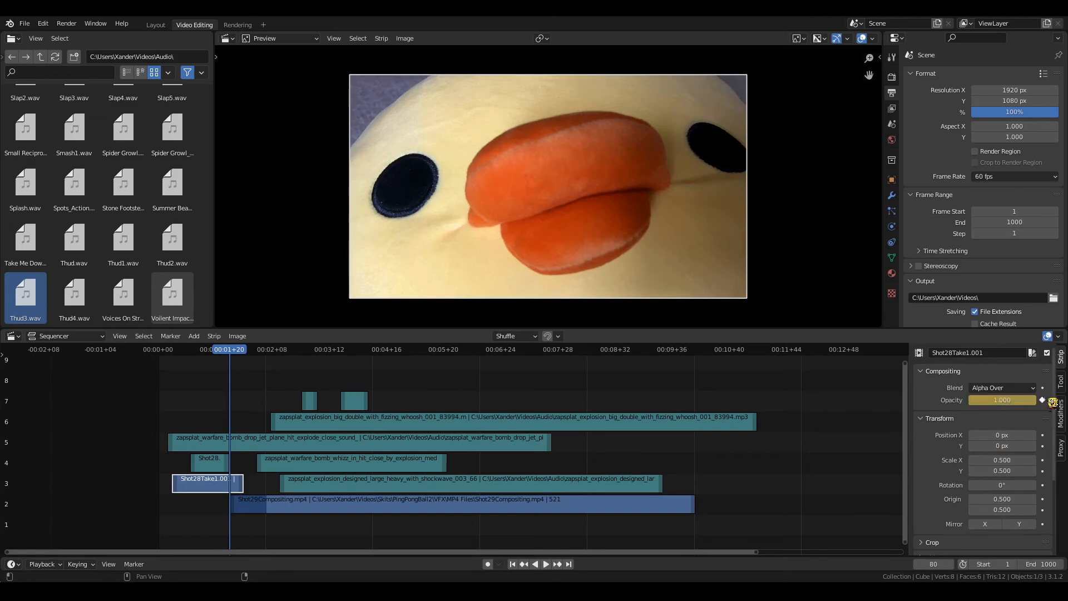
Step: Set the Shot28Take1 clip's opacity to 0 at frame 95 and keyframe it to complete the crossfade
{"action": "left_click", "coordinate": [243, 356]}
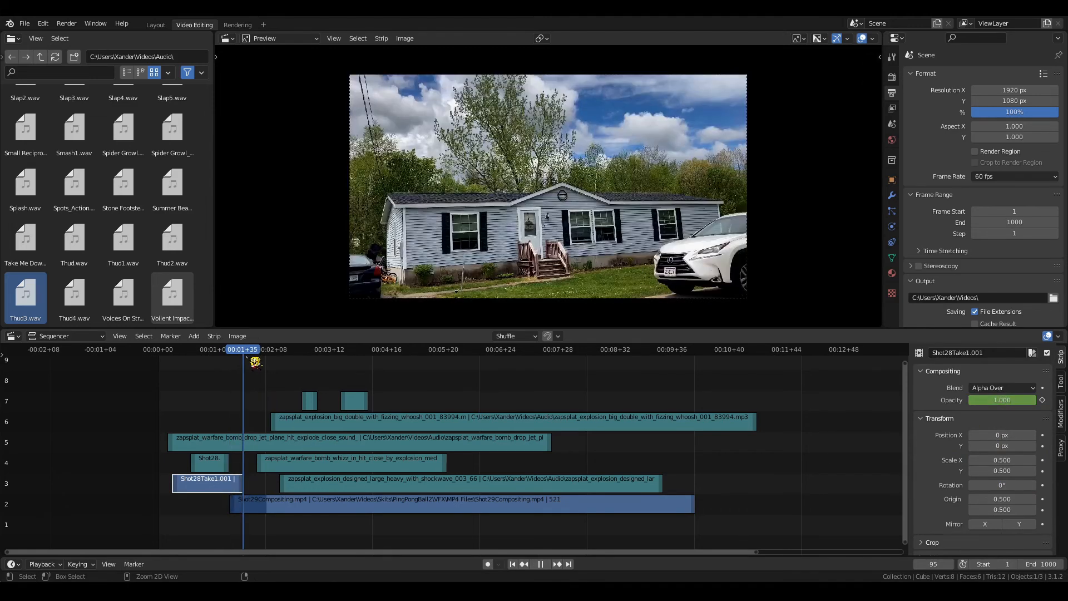
{"action": "left_click", "coordinate": [1005, 399]}
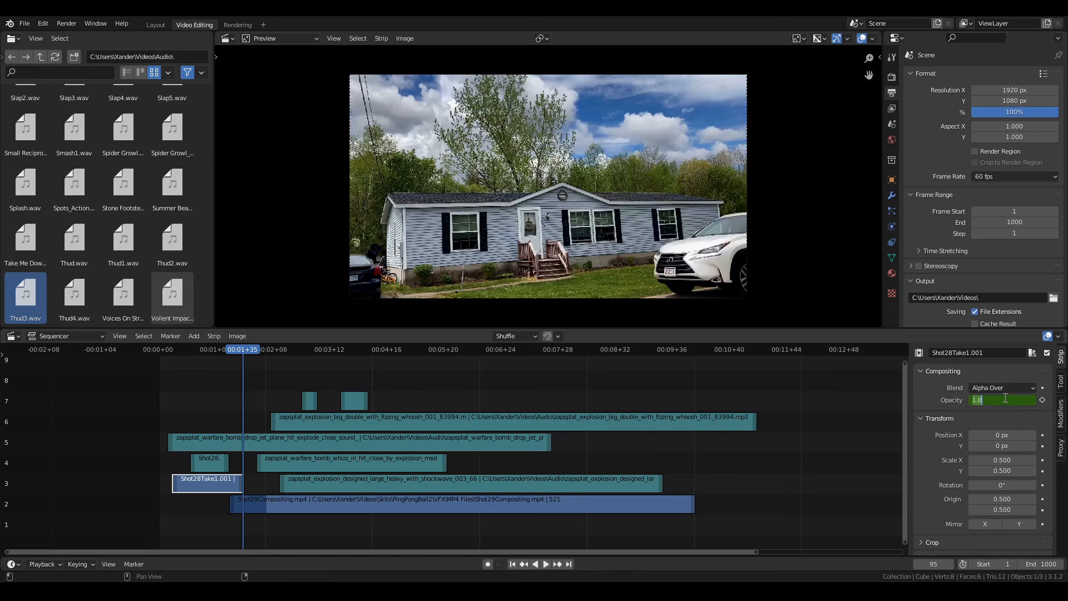
{"action": "type", "text": "0"}
{"action": "key", "text": "Return"}
{"action": "left_click", "coordinate": [1042, 400]}
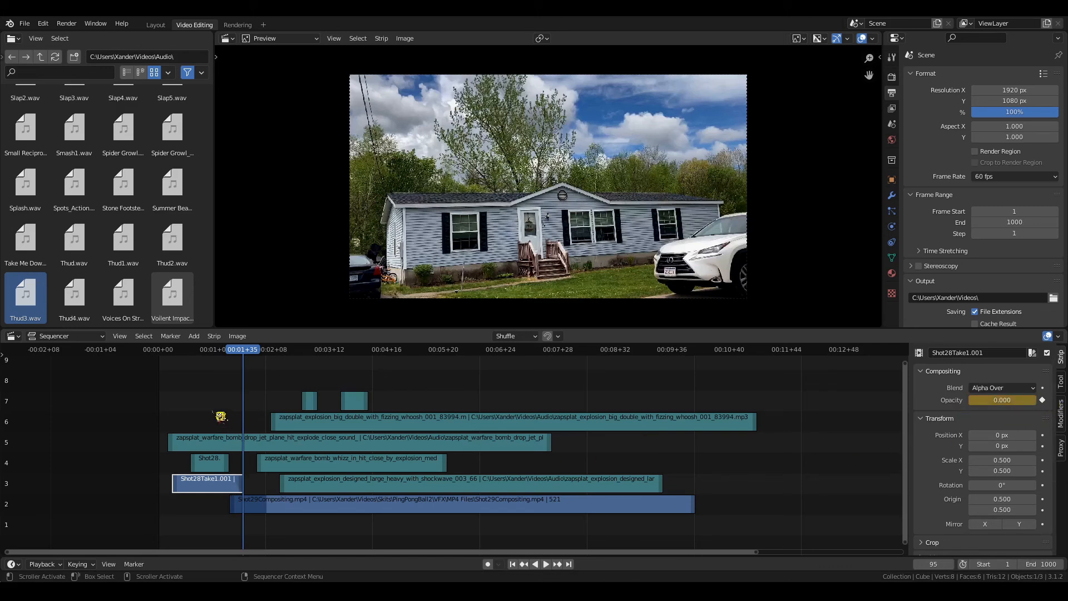
Step: Play back the crossfade between the two clips repeatedly from about frame 73
{"action": "left_click", "coordinate": [223, 352]}
{"action": "key", "text": "space"}
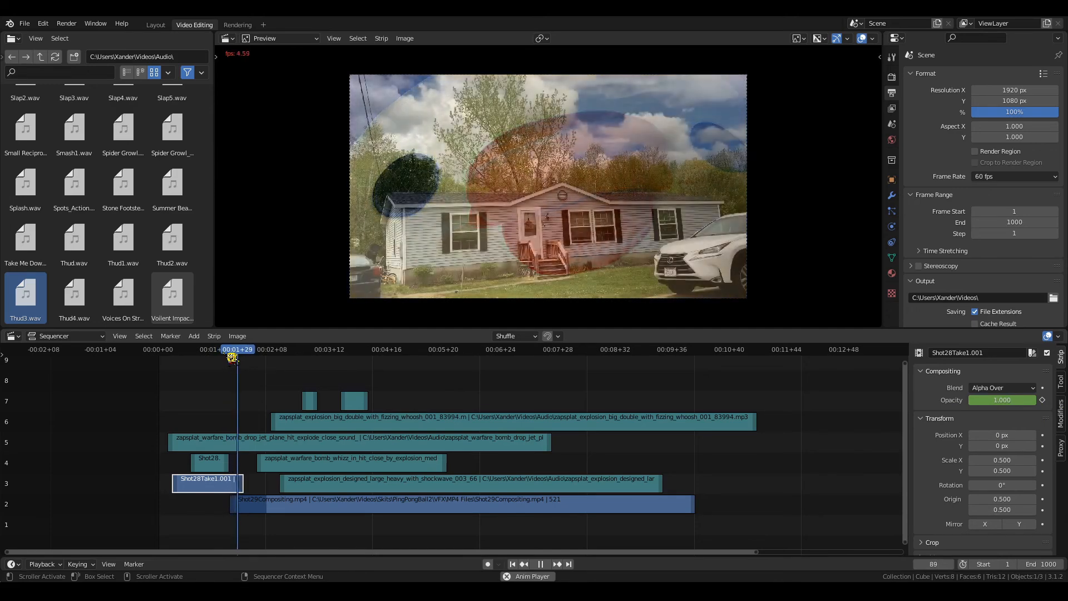
{"action": "left_click", "coordinate": [223, 352]}
{"action": "left_click", "coordinate": [223, 352]}
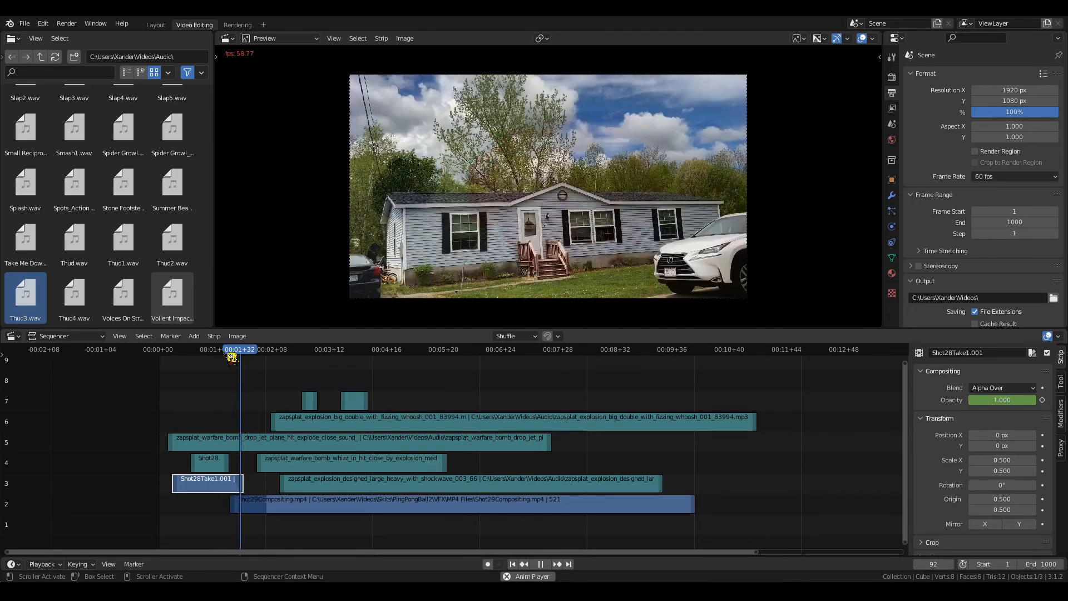
{"action": "left_click", "coordinate": [223, 352]}
{"action": "left_click", "coordinate": [223, 352]}
{"action": "left_click", "coordinate": [223, 352]}
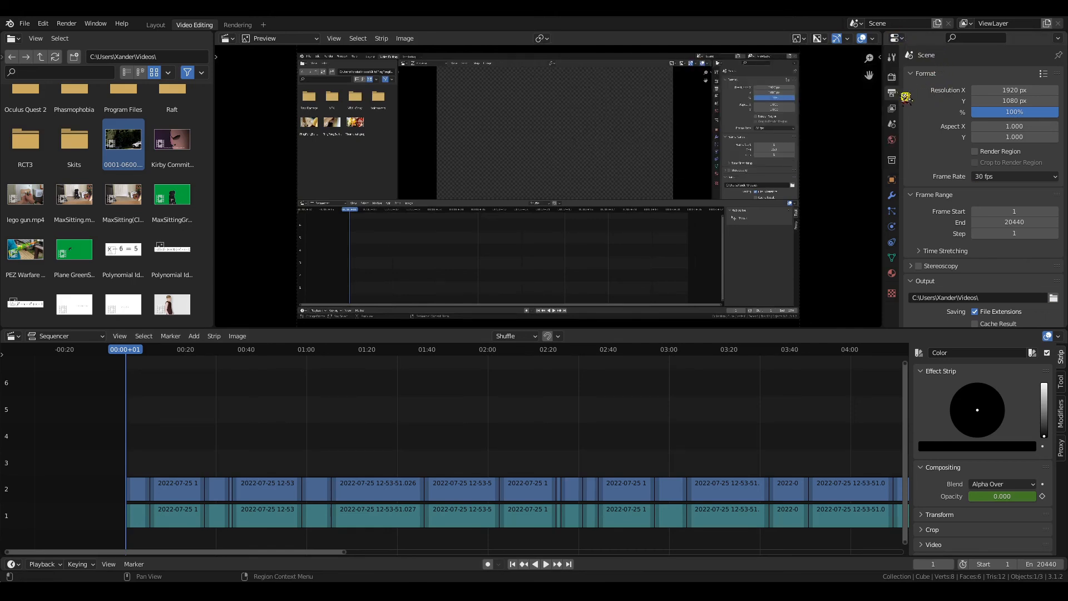
Step: Review the format, frame range and output settings of the full video project, and open the render commands
{"action": "scroll", "coordinate": [995, 231], "scroll_direction": "down", "scroll_amount": 3}
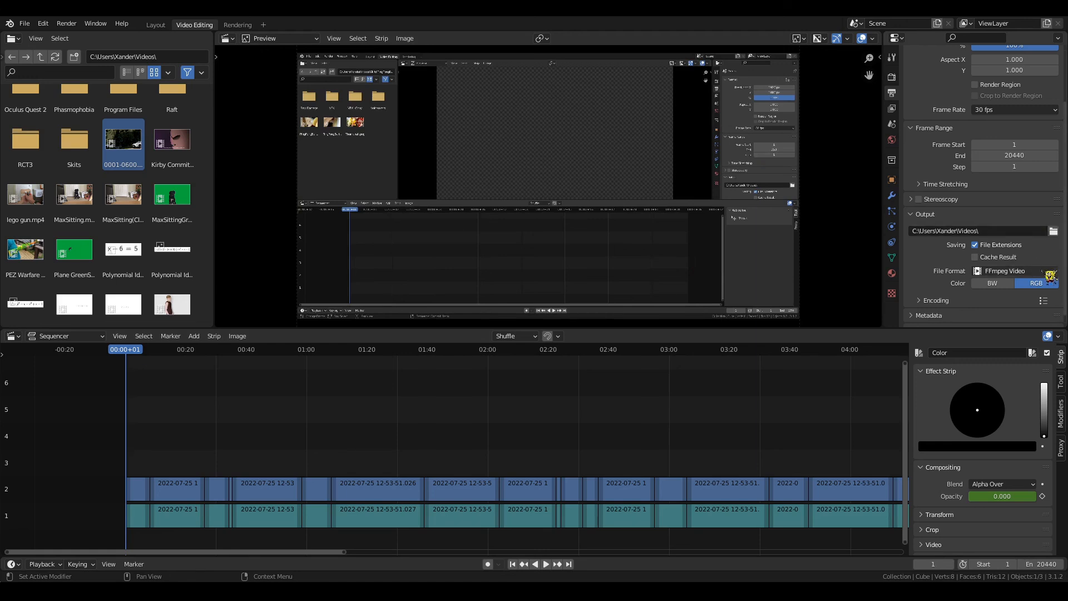
{"action": "scroll", "coordinate": [1045, 281], "scroll_direction": "down", "scroll_amount": 1}
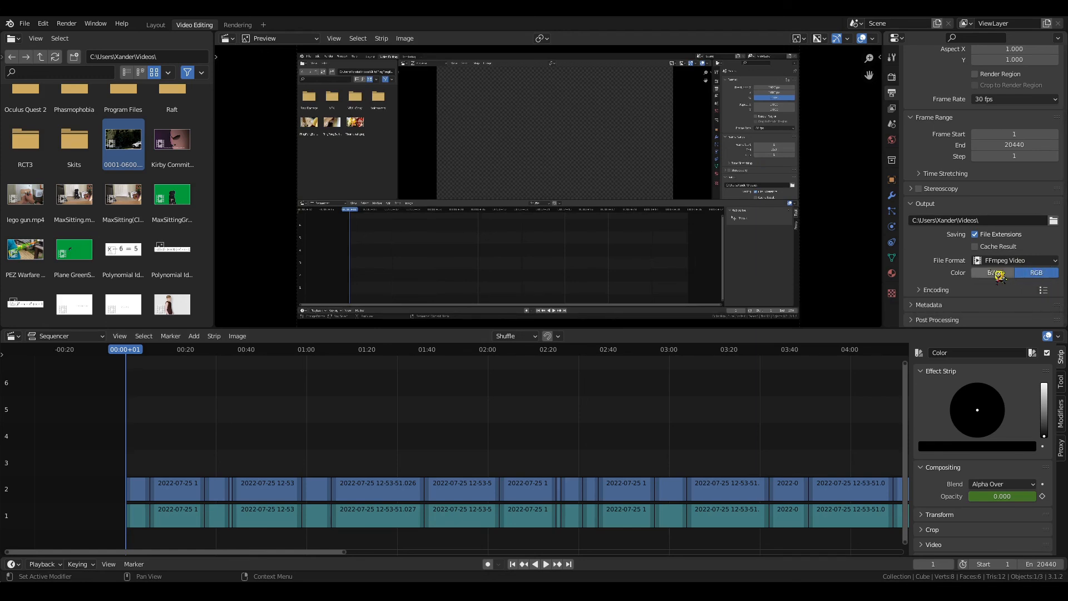
{"action": "scroll", "coordinate": [1026, 275], "scroll_direction": "up", "scroll_amount": 4}
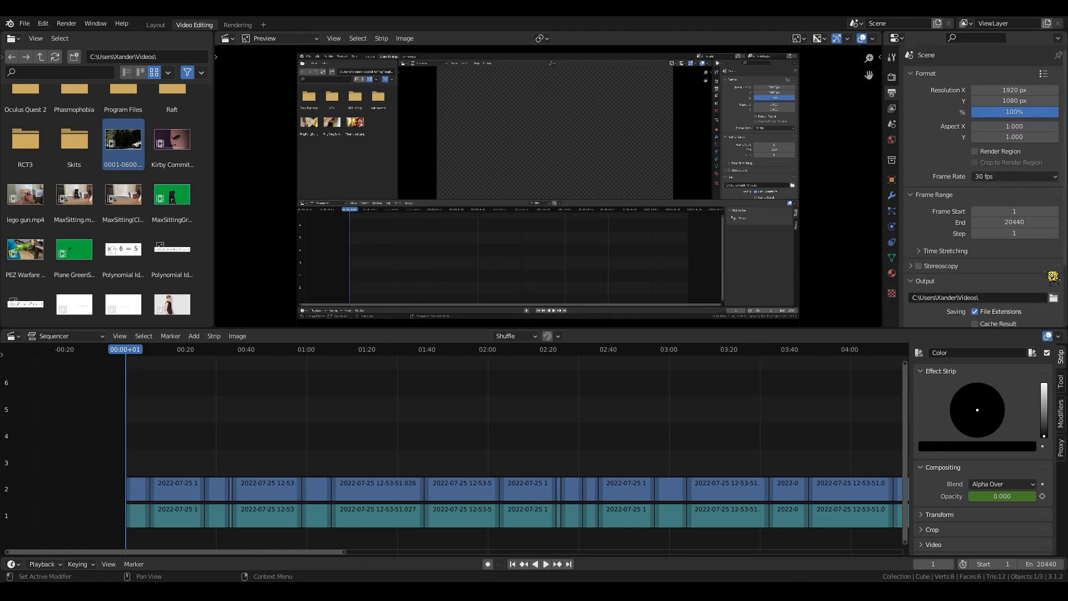
{"action": "left_click", "coordinate": [77, 24]}
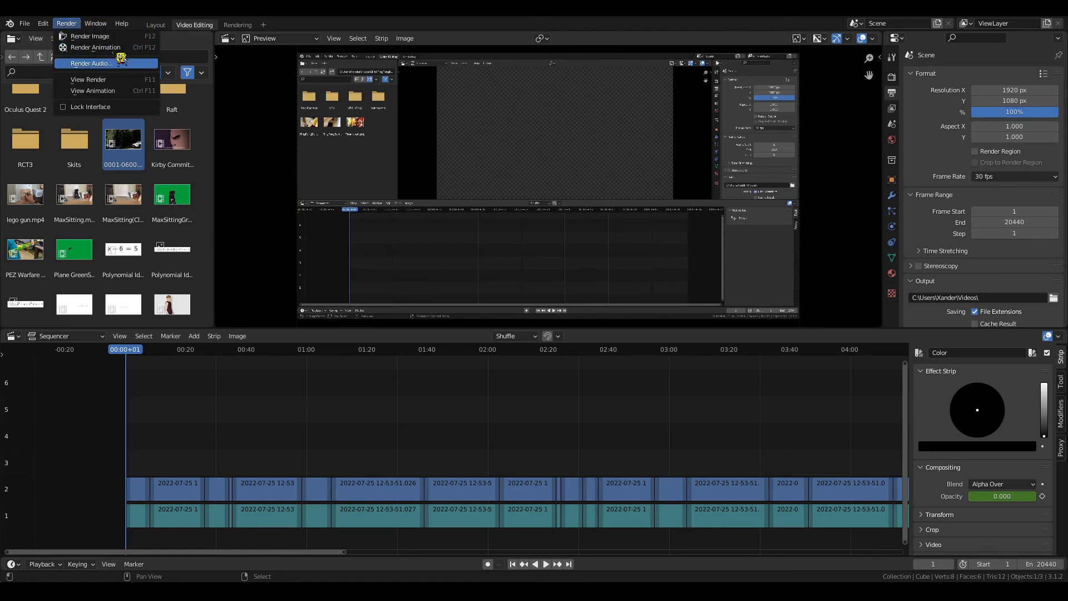